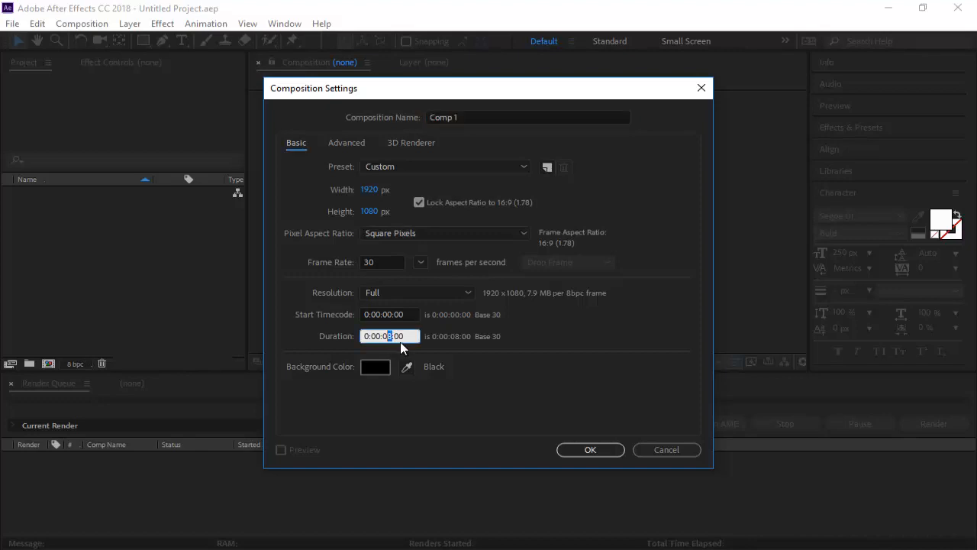
# Set the new composition's duration to 5 seconds, name it Main_Comp and create it
pyautogui.write('5')
pyautogui.doubleClick(467, 117)
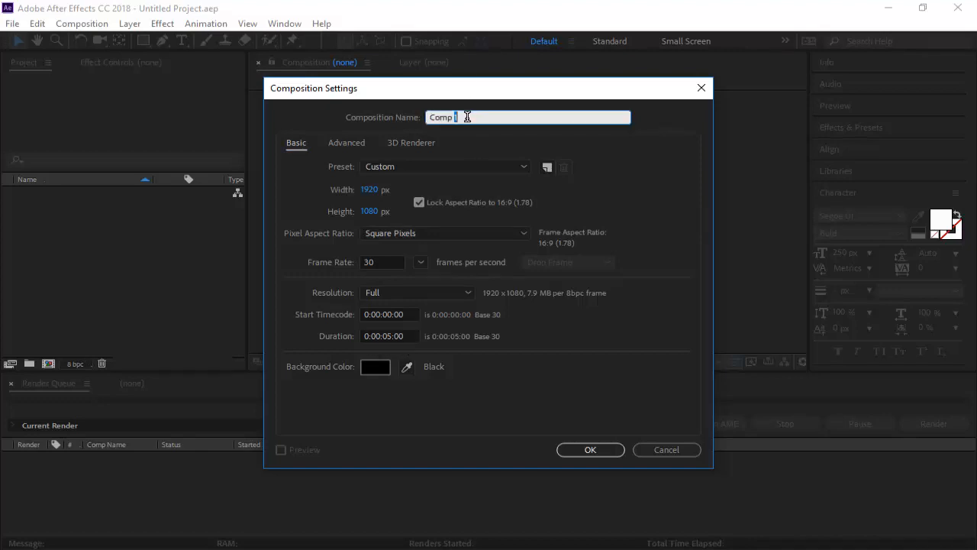
pyautogui.click(467, 117)
pyautogui.write('Main_')
pyautogui.click(589, 451)
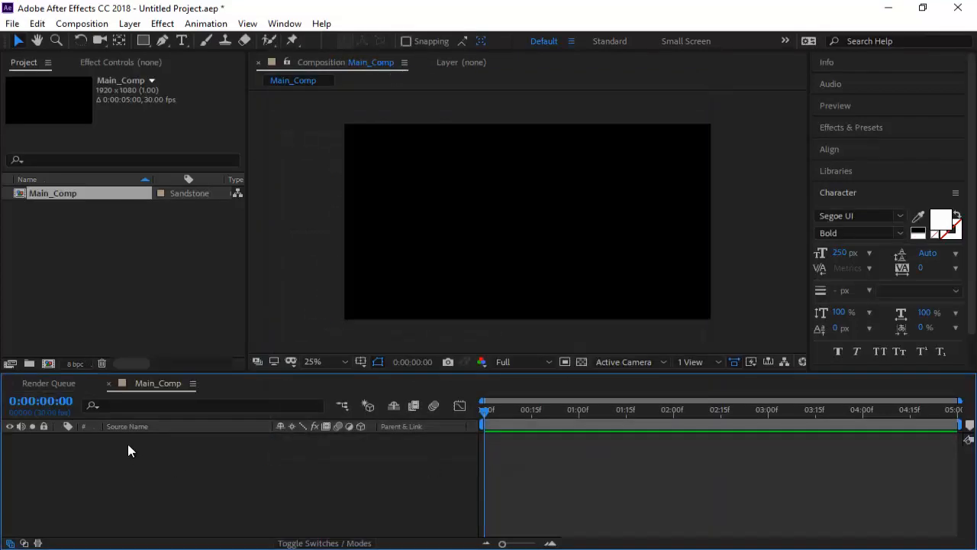
# Create a composition-sized solid named BG in blue 0055B5
pyautogui.click(130, 24)
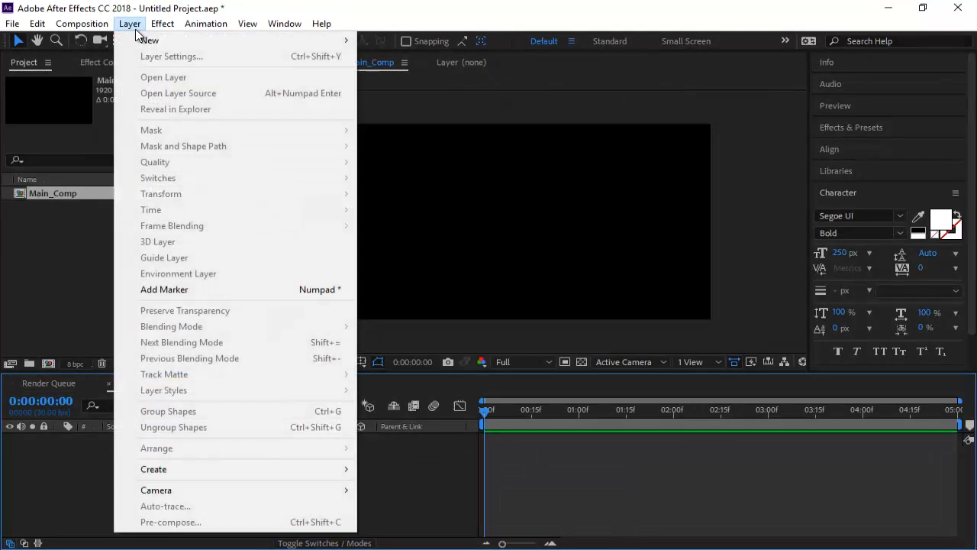
pyautogui.moveTo(146, 38)
pyautogui.click(392, 56)
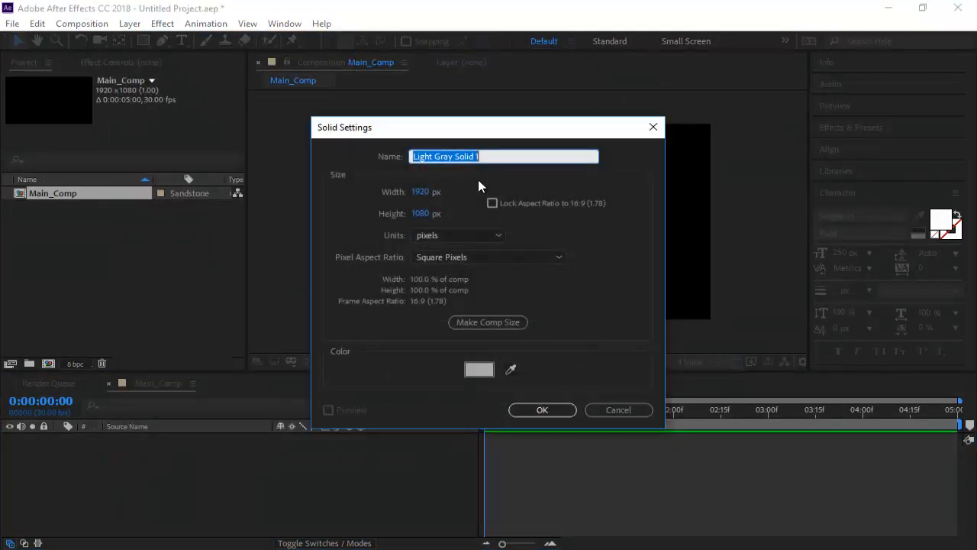
pyautogui.write('BG')
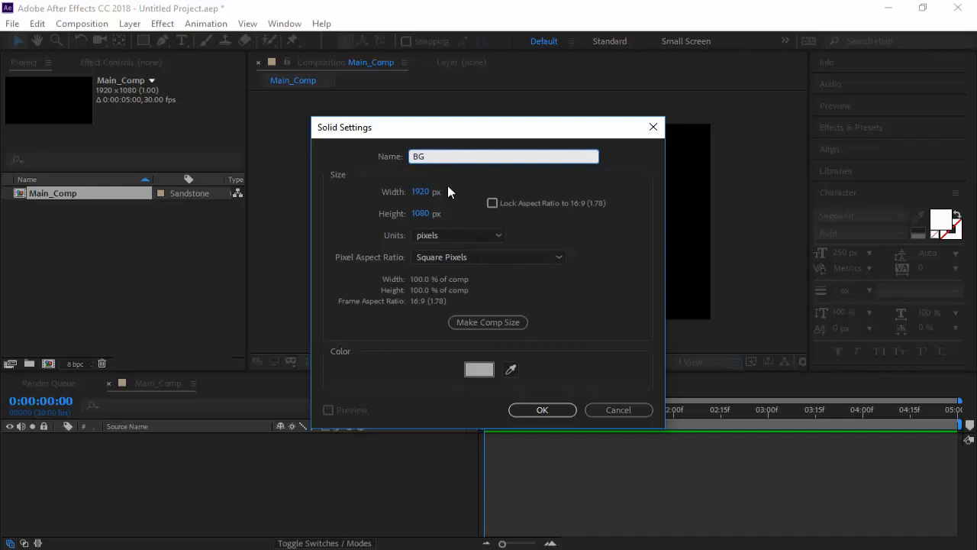
pyautogui.click(478, 370)
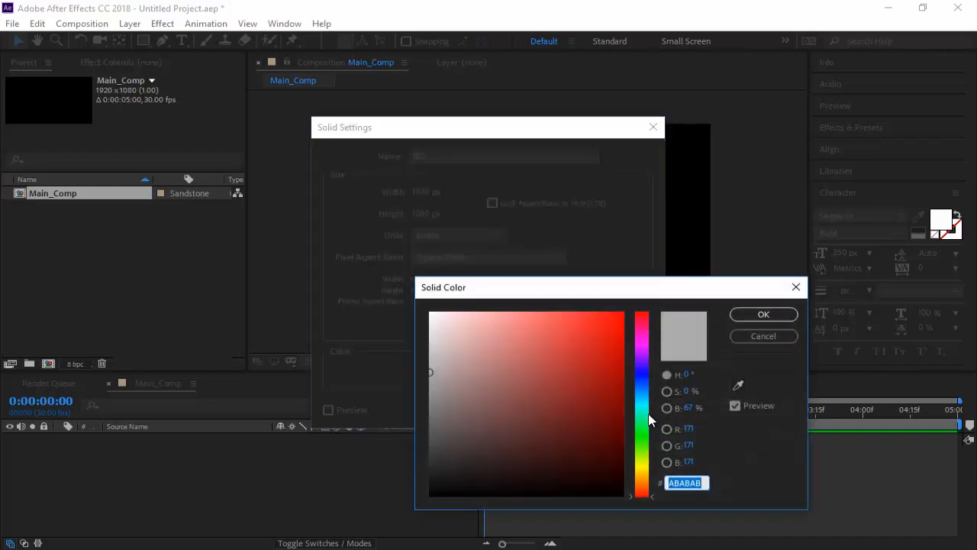
pyautogui.moveTo(650, 419); pyautogui.dragTo(628, 365)
pyautogui.click(620, 373)
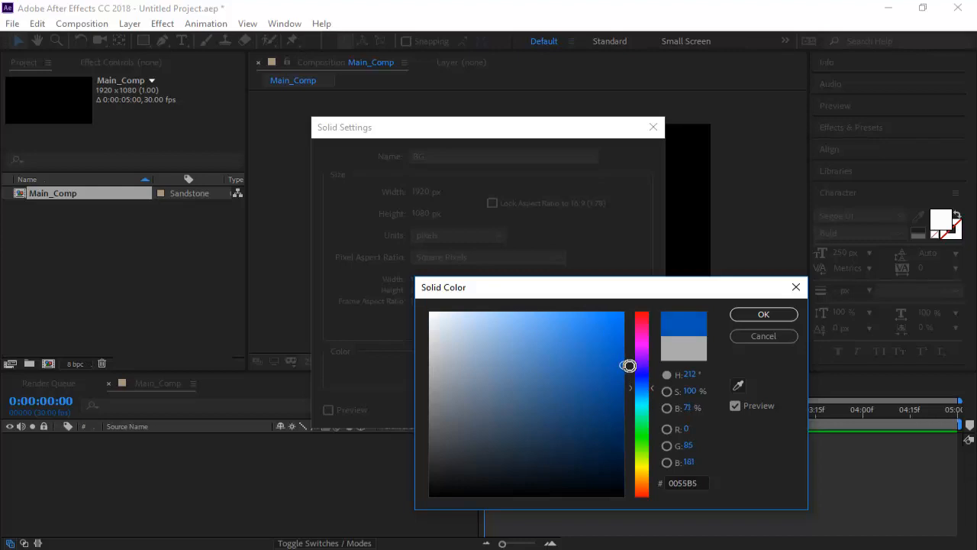
pyautogui.click(740, 317)
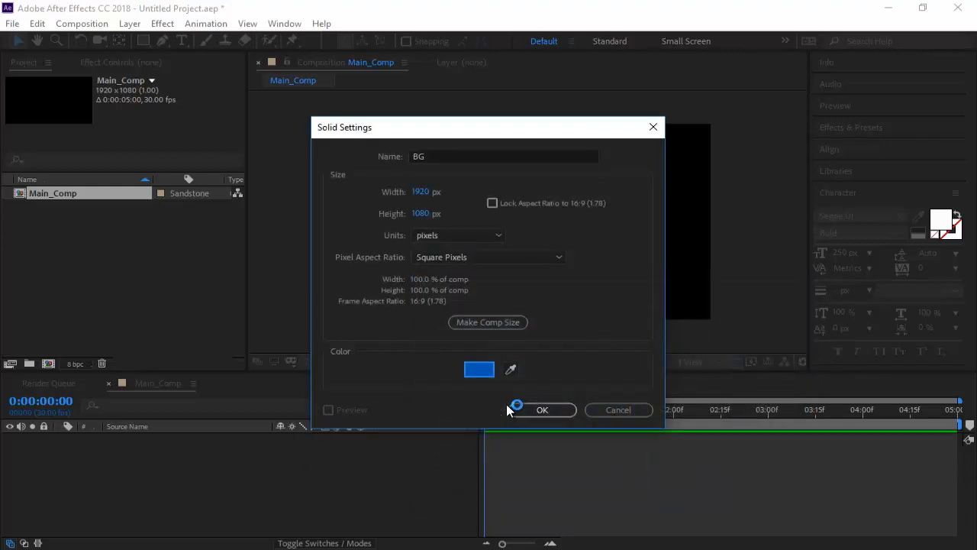
pyautogui.click(506, 323)
pyautogui.click(532, 408)
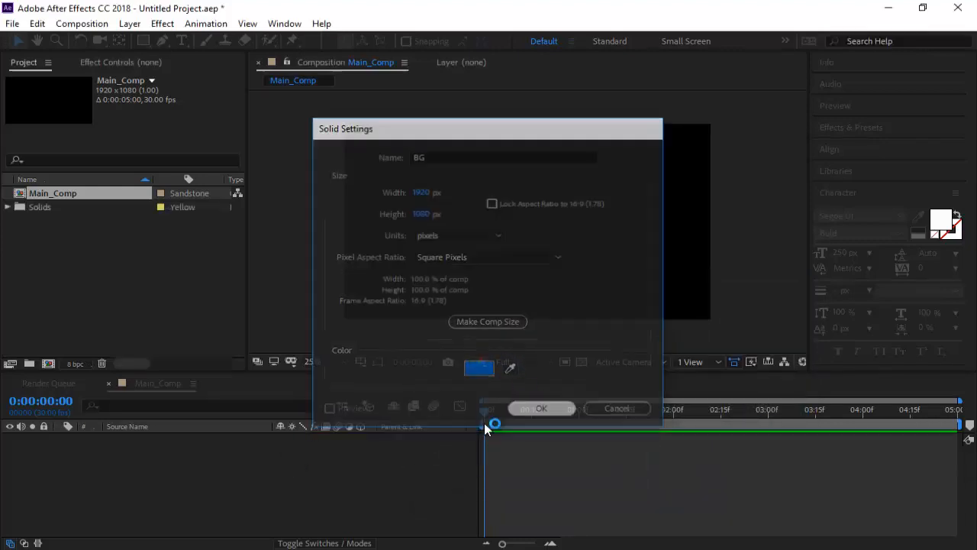
# Lock the BG layer and leave it deselected
pyautogui.click(167, 476)
pyautogui.click(131, 445)
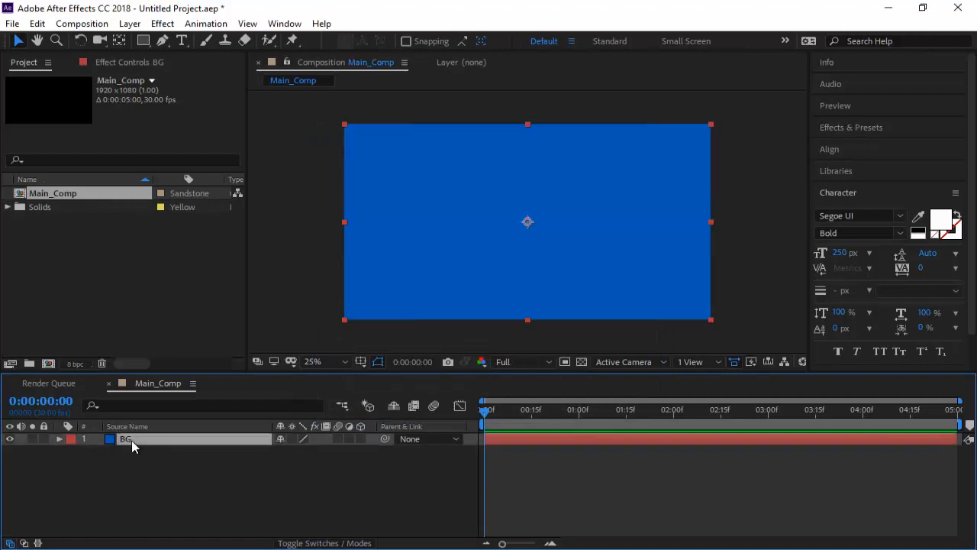
pyautogui.click(43, 438)
pyautogui.click(479, 245)
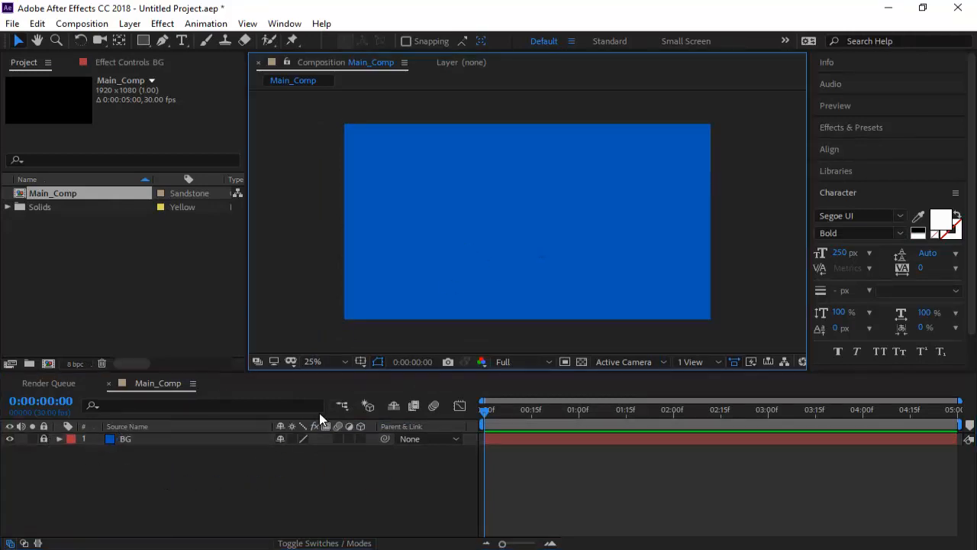
pyautogui.click(203, 471)
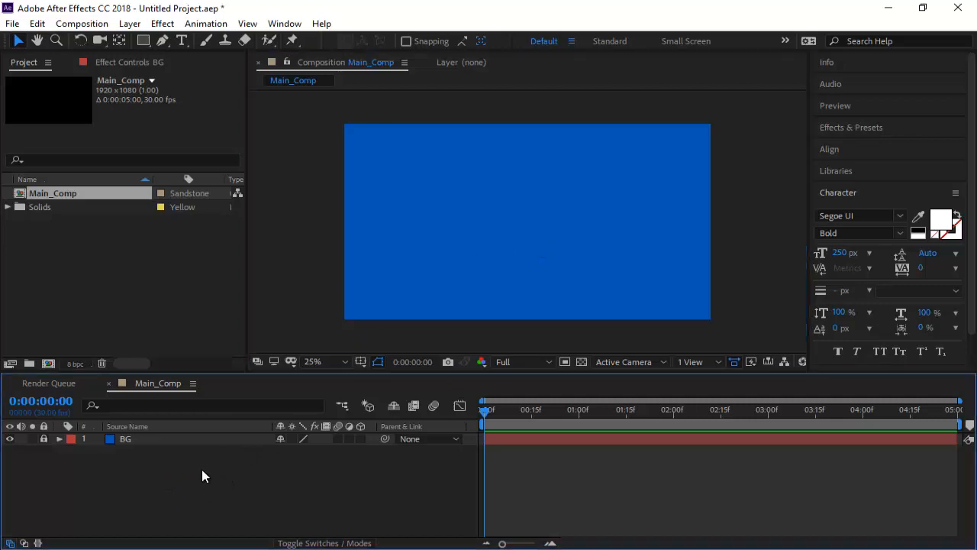
# Draw a small circle near the centre of the composition with the Ellipse Tool as a new shape layer
pyautogui.click(147, 43)
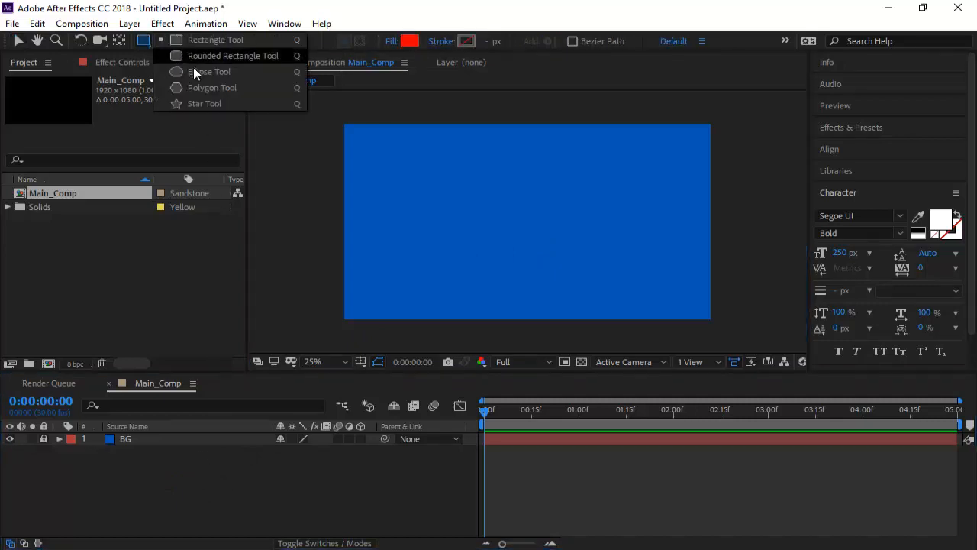
pyautogui.click(195, 74)
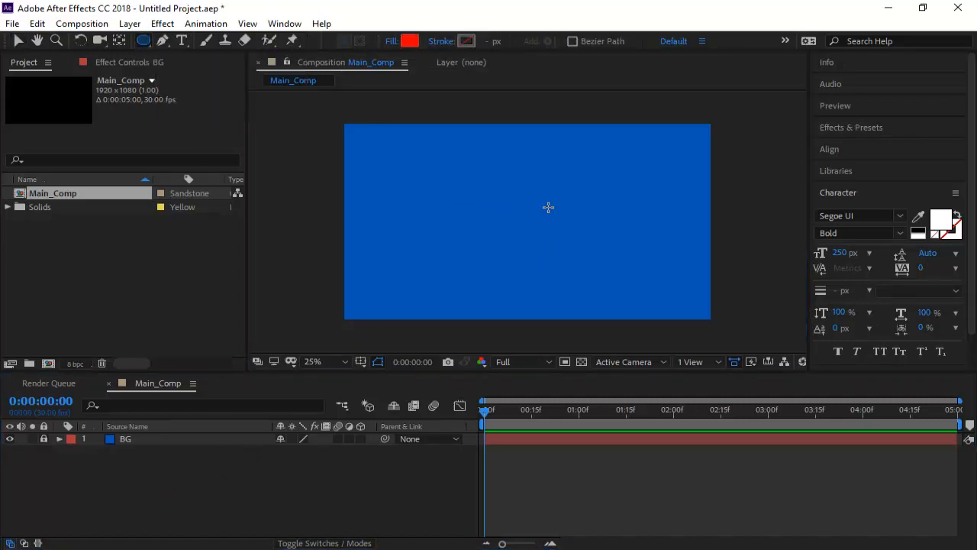
pyautogui.moveTo(515, 201); pyautogui.dragTo(524, 219)
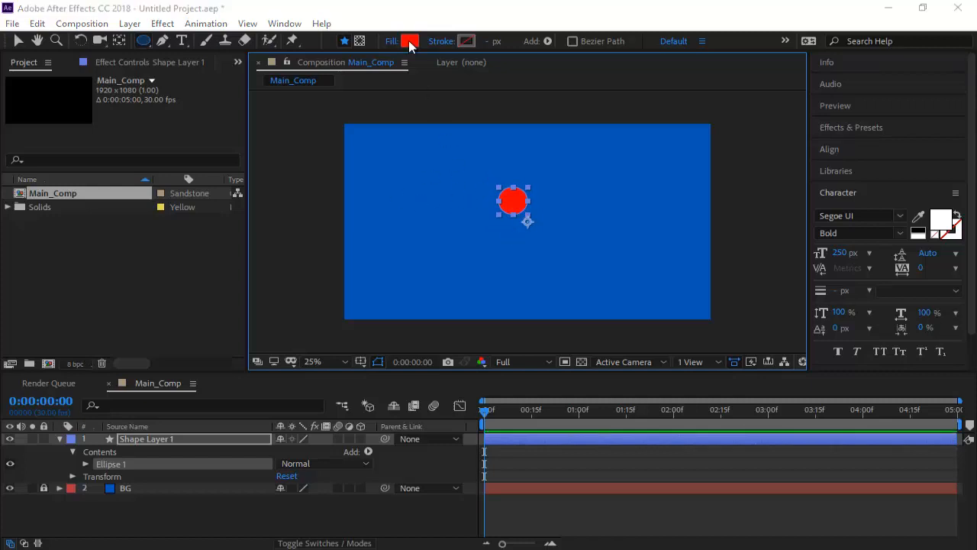
# Change the circle's fill to a darker red
pyautogui.click(410, 40)
pyautogui.click(623, 355)
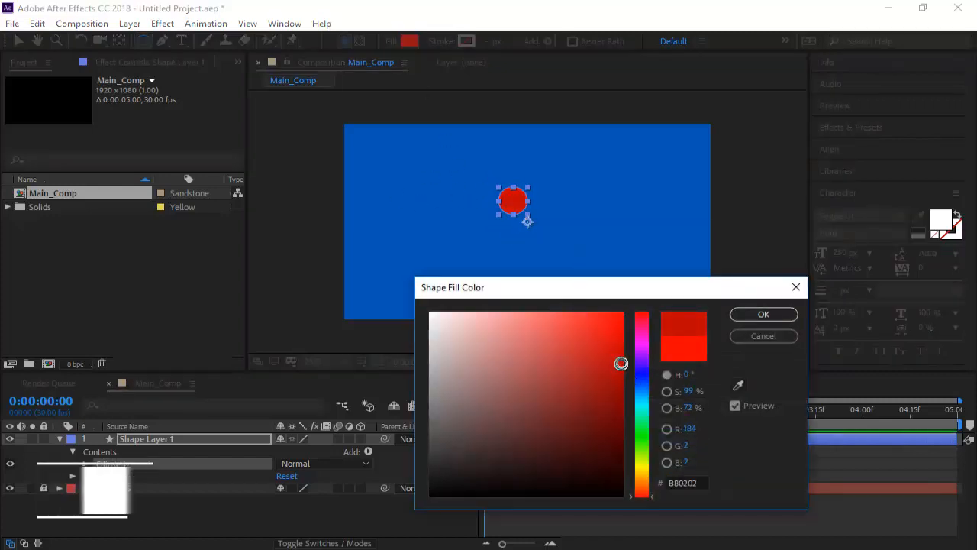
pyautogui.click(762, 315)
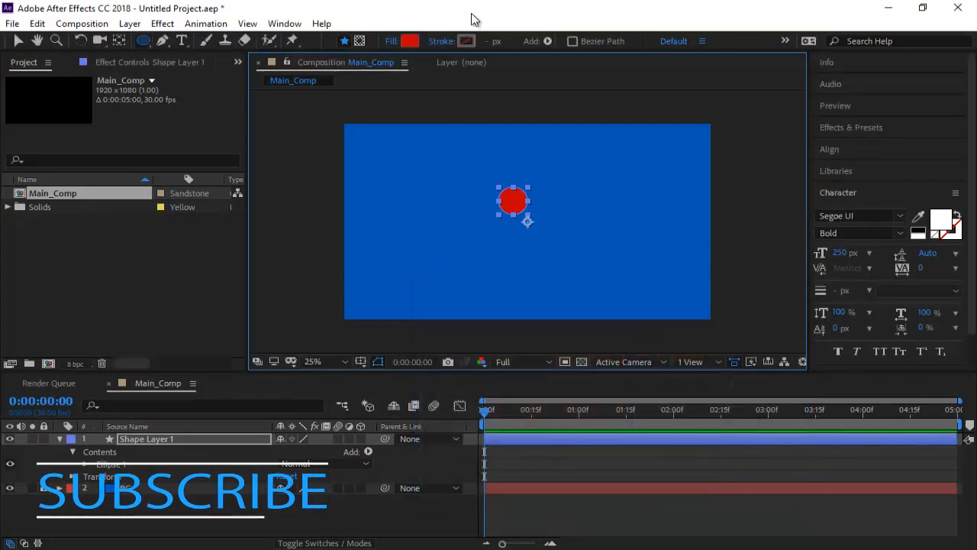
# Give the circle a white FFFFFF stroke with a width of 8 px
pyautogui.click(467, 41)
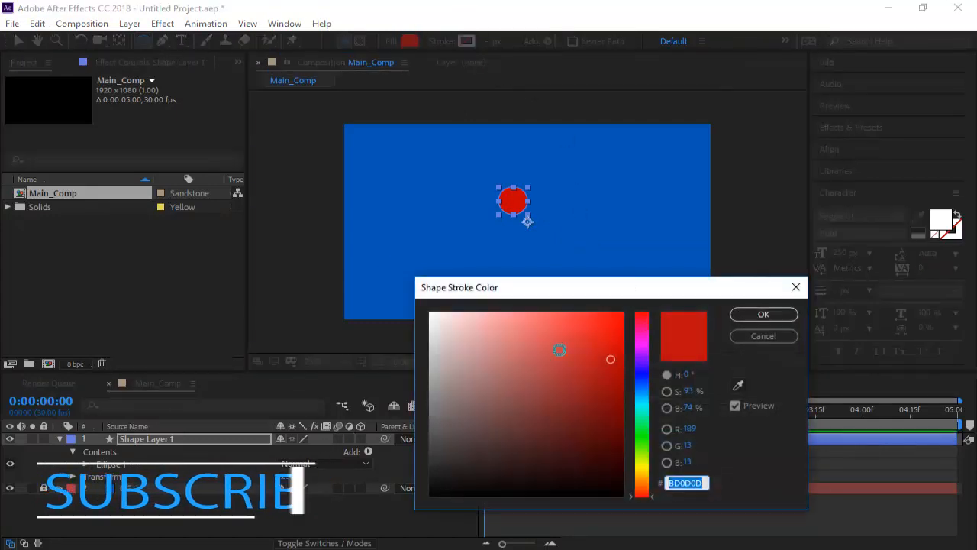
pyautogui.moveTo(560, 350); pyautogui.dragTo(419, 306)
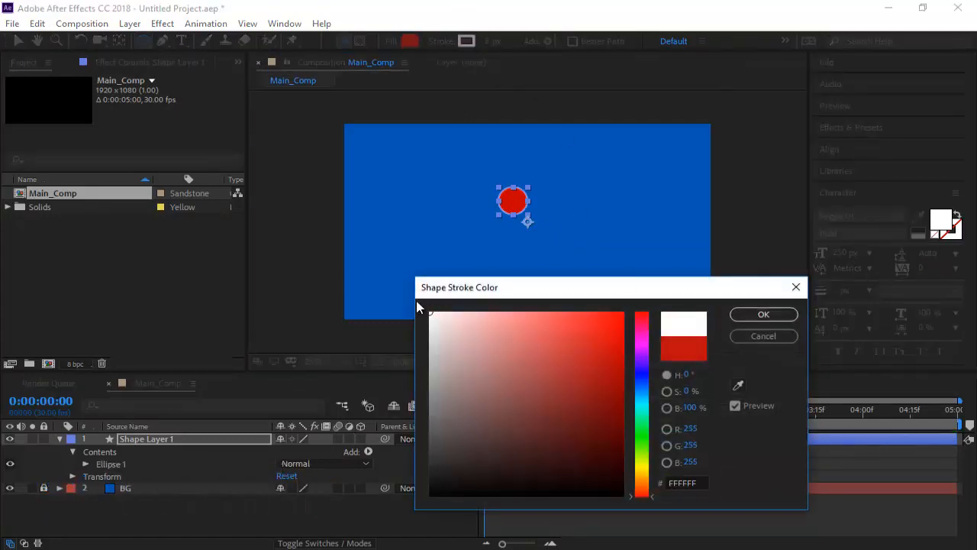
pyautogui.click(763, 335)
pyautogui.click(494, 41)
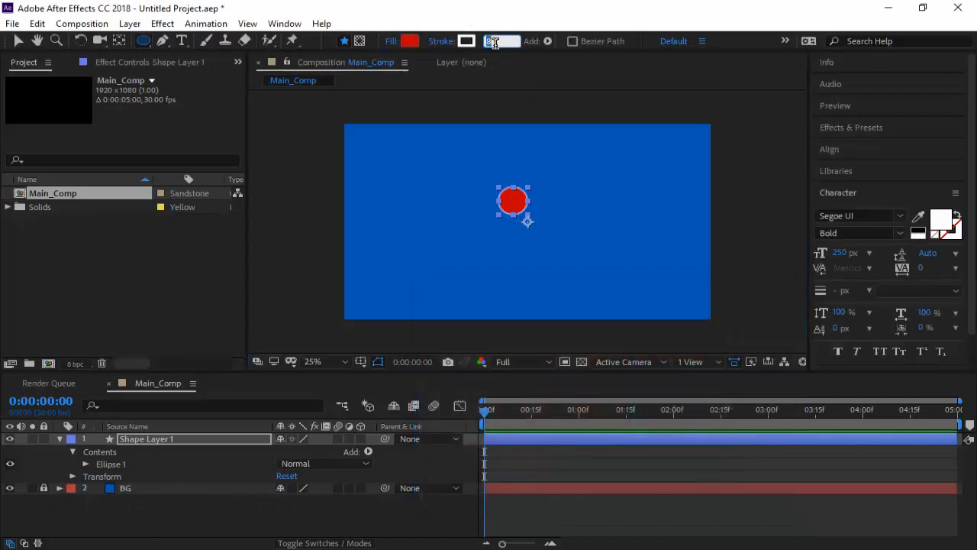
pyautogui.click(345, 513)
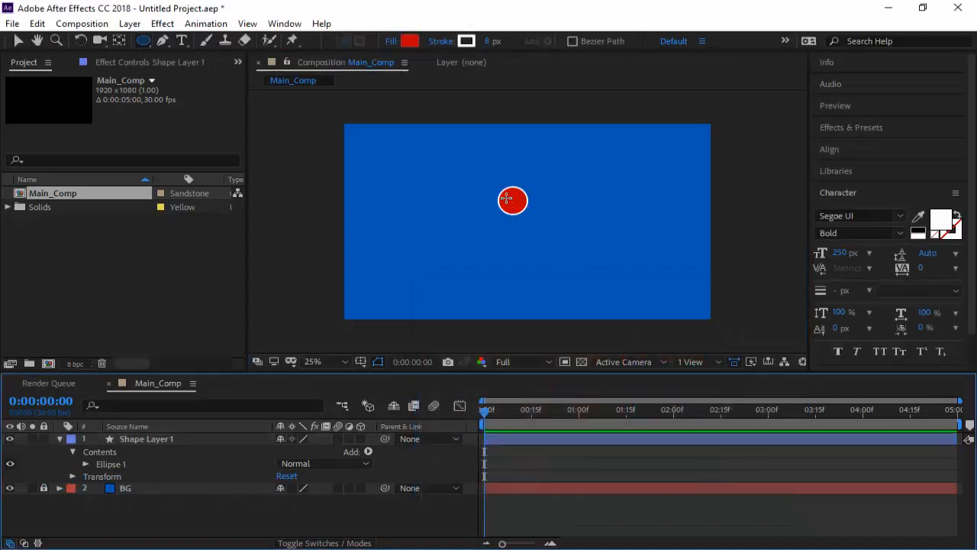
# Reselect the circle and set its stroke width to 10 px
pyautogui.click(18, 41)
pyautogui.click(504, 204)
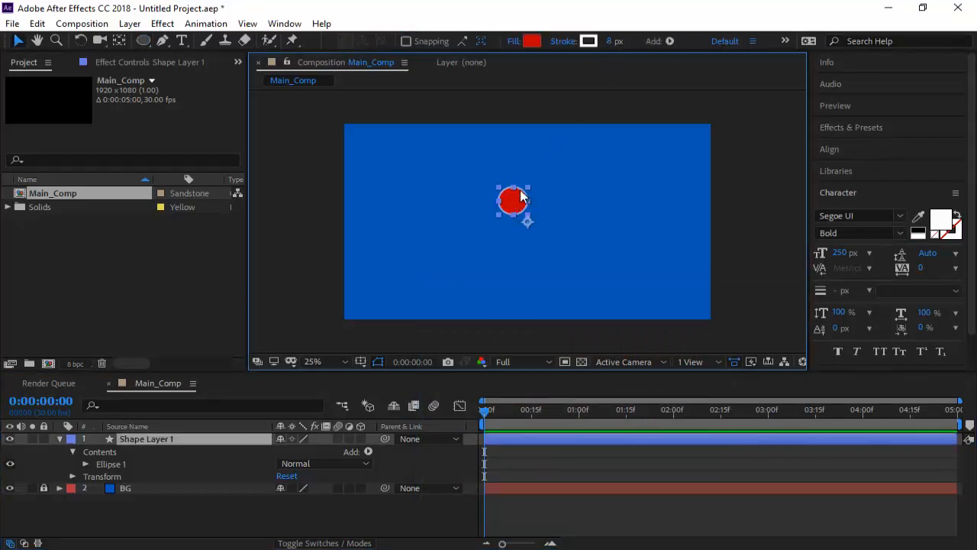
pyautogui.click(614, 41)
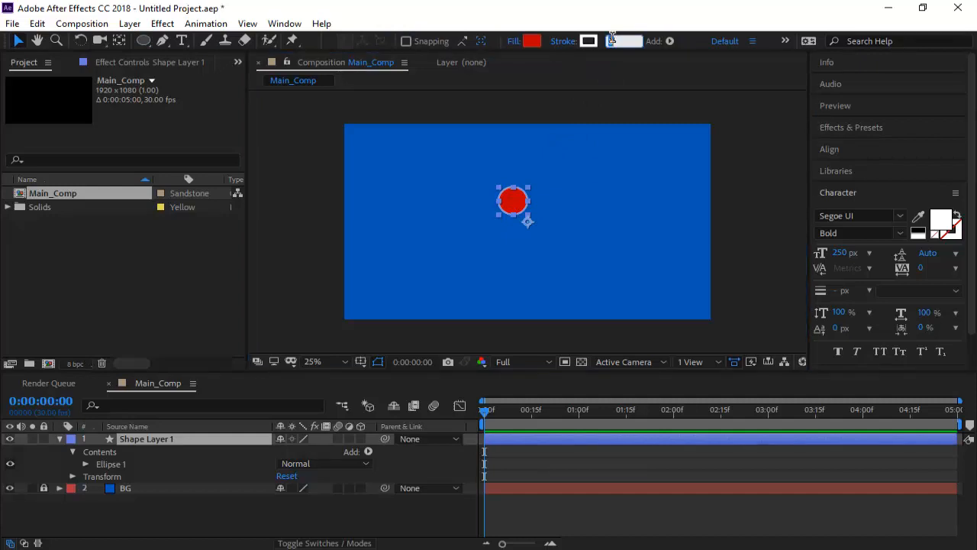
pyautogui.write('10')
pyautogui.press('Return')
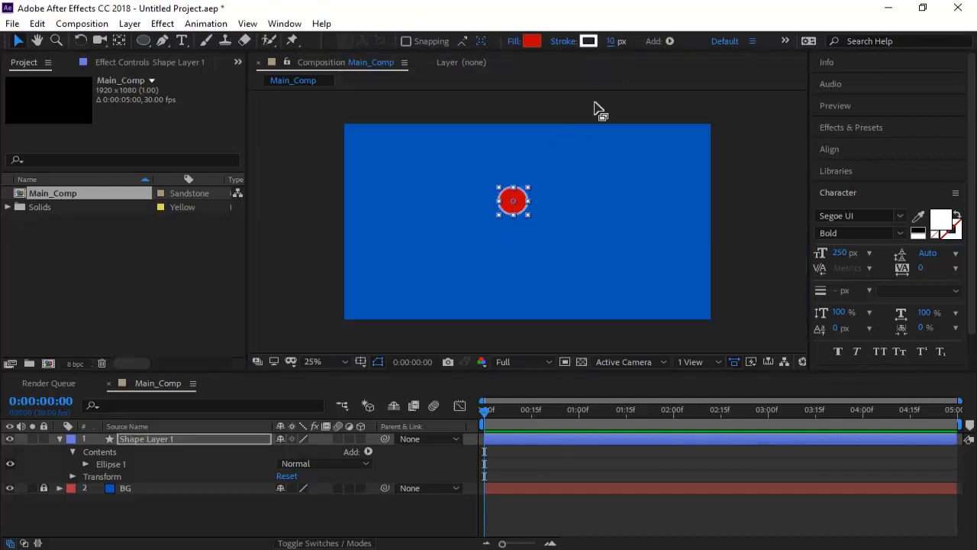
pyautogui.click(427, 536)
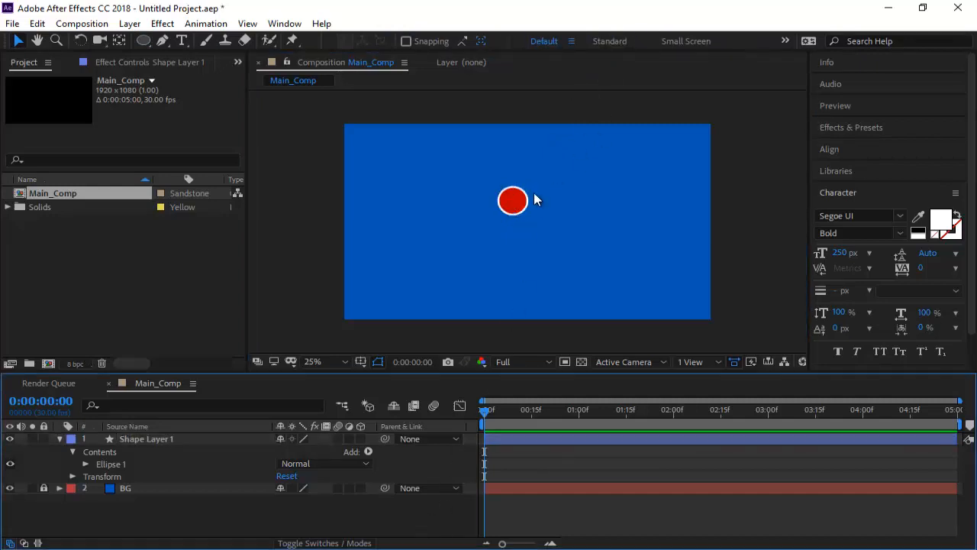
# Move the circle down and slightly right, closer to the centre of the composition
pyautogui.moveTo(515, 202); pyautogui.dragTo(522, 222)
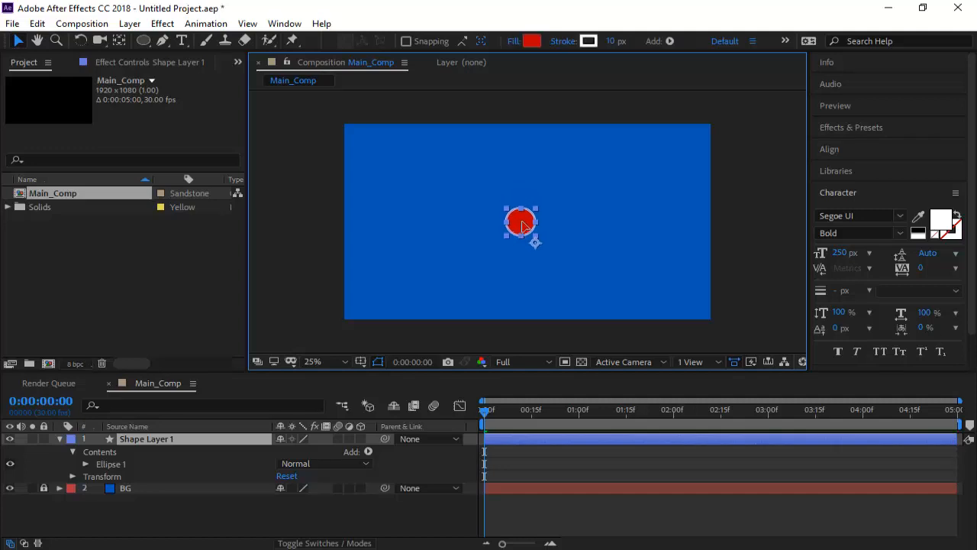
pyautogui.rightClick(532, 226)
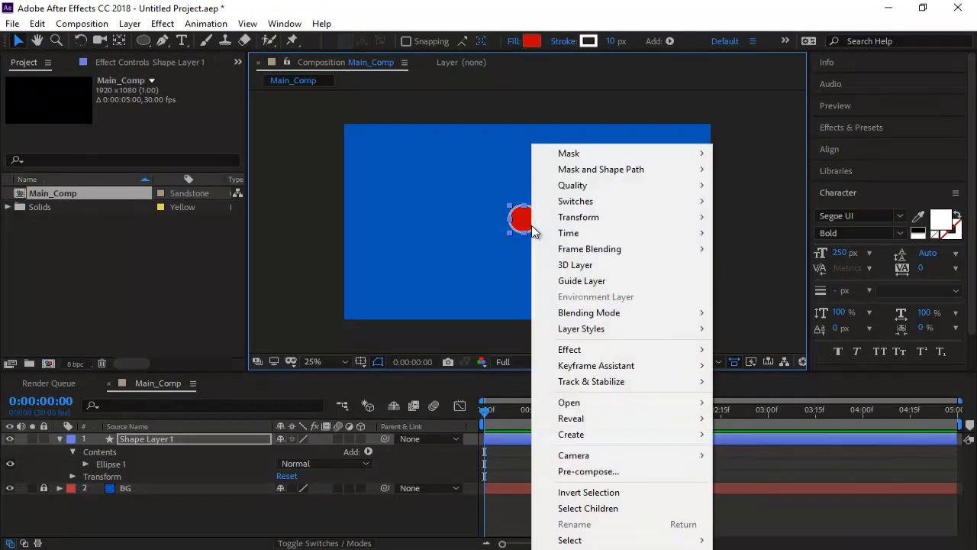
pyautogui.moveTo(622, 372)
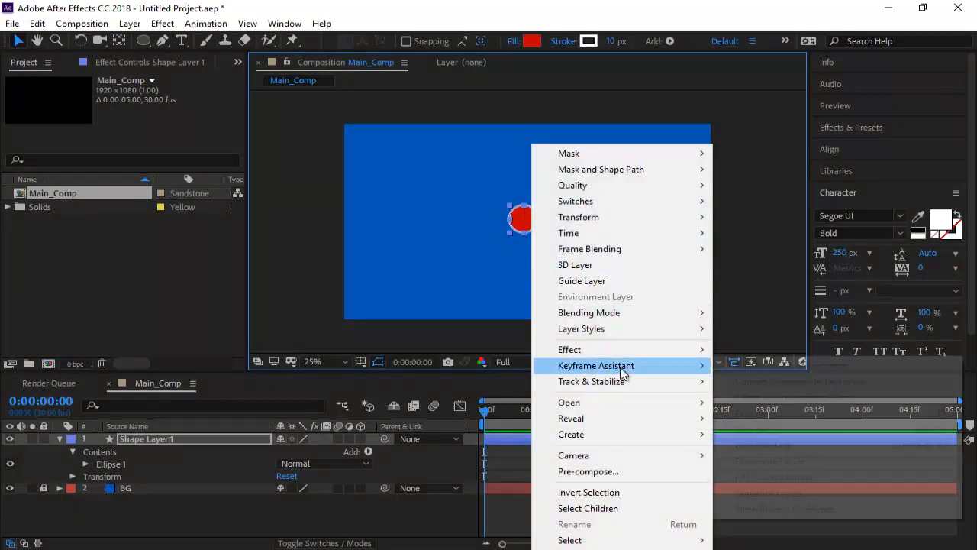
pyautogui.click(516, 222)
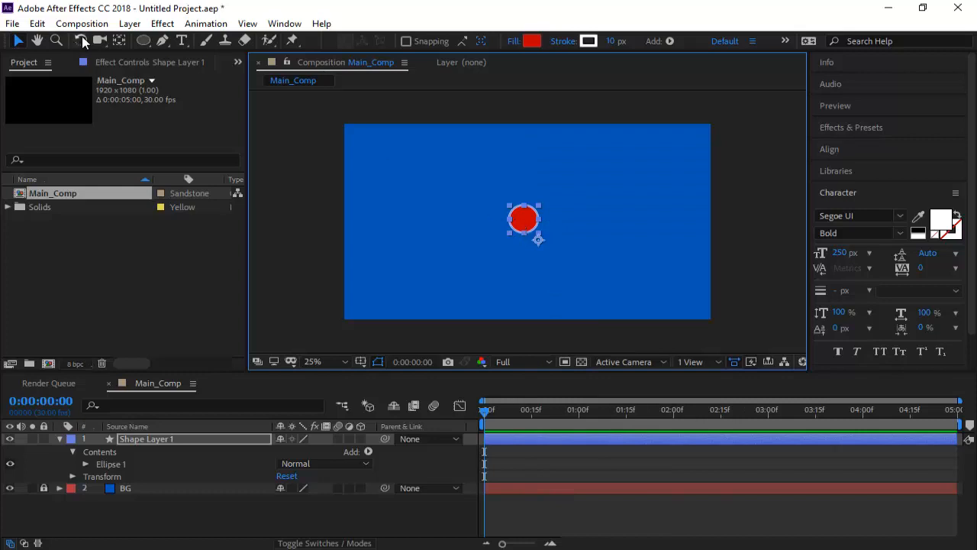
# Move the shape layer's anchor point to the circle's centre with the Pan Behind tool
pyautogui.click(119, 41)
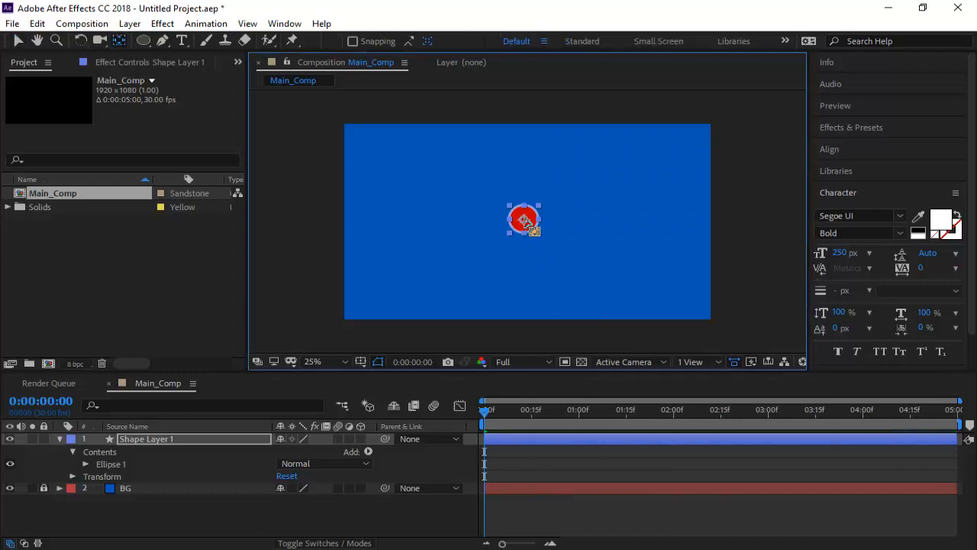
pyautogui.moveTo(523, 219); pyautogui.dragTo(524, 222)
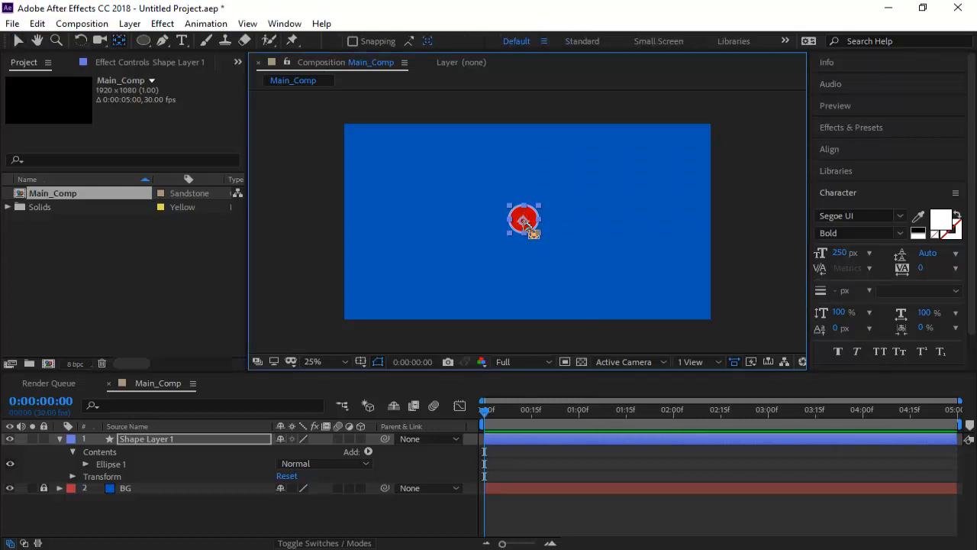
pyautogui.click(334, 513)
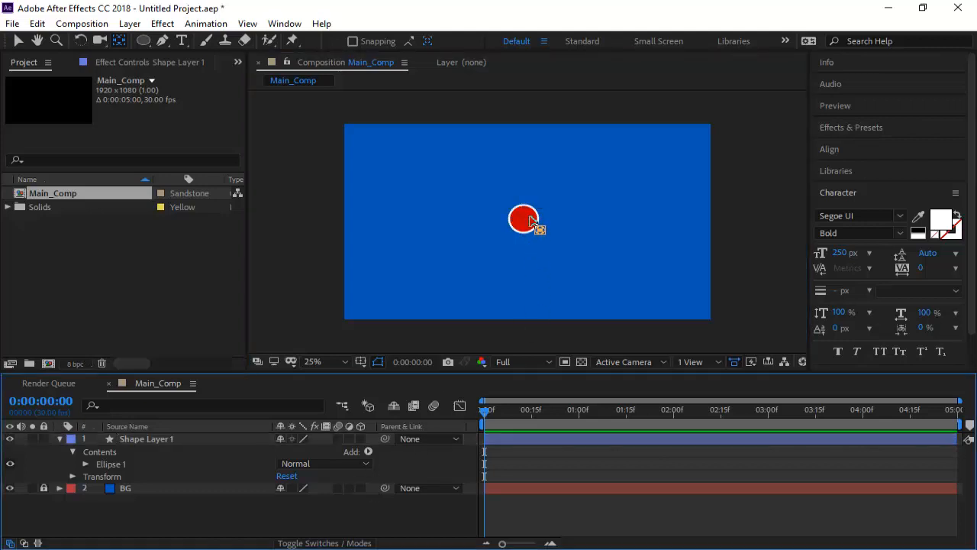
# Centre the circle horizontally in the composition with the Align options
pyautogui.click(19, 40)
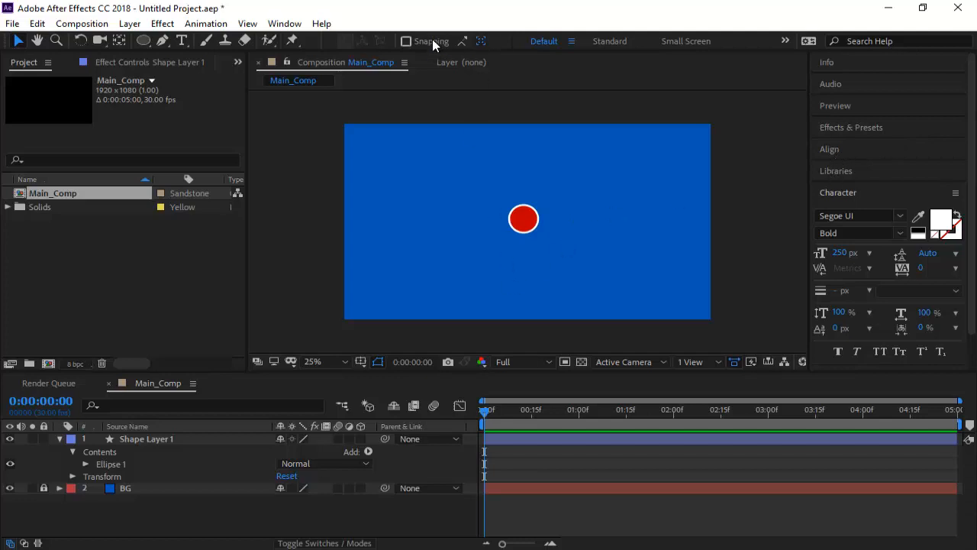
pyautogui.click(838, 154)
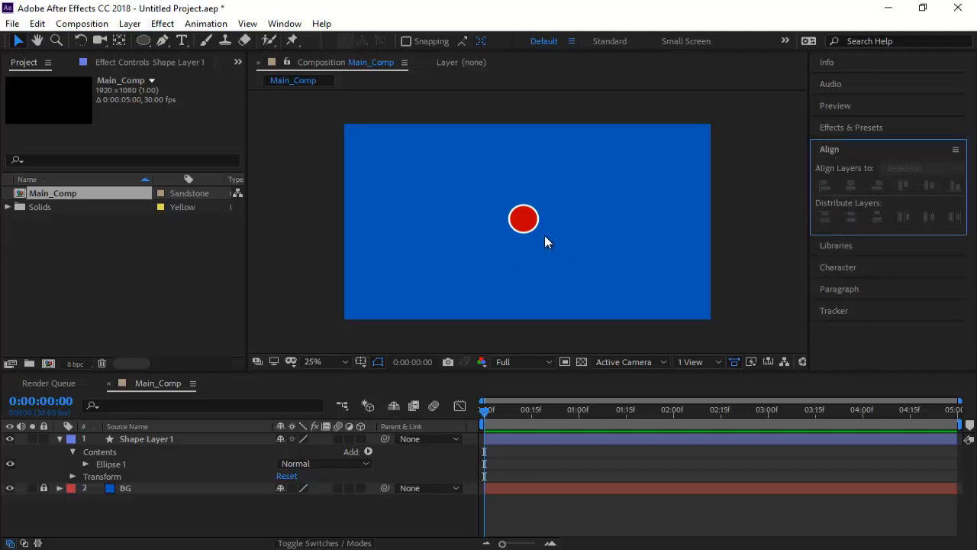
pyautogui.click(526, 223)
pyautogui.click(850, 186)
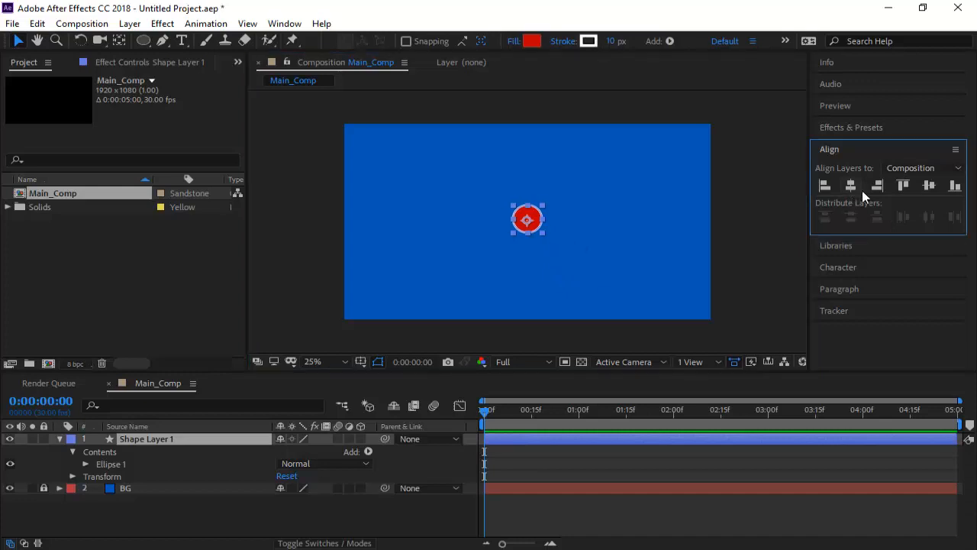
# Centre the circle vertically in the composition with the Align options and deselect it
pyautogui.click(920, 186)
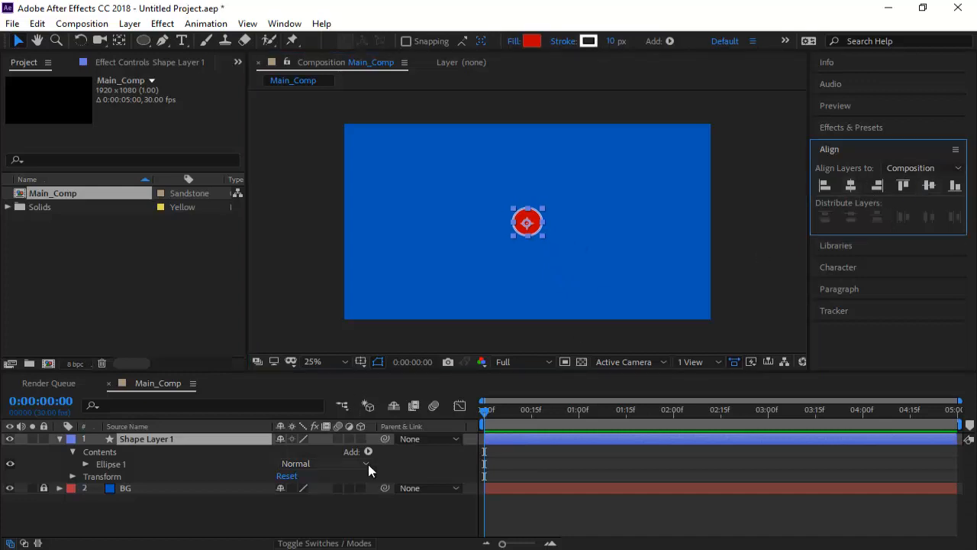
pyautogui.click(330, 525)
pyautogui.click(330, 525)
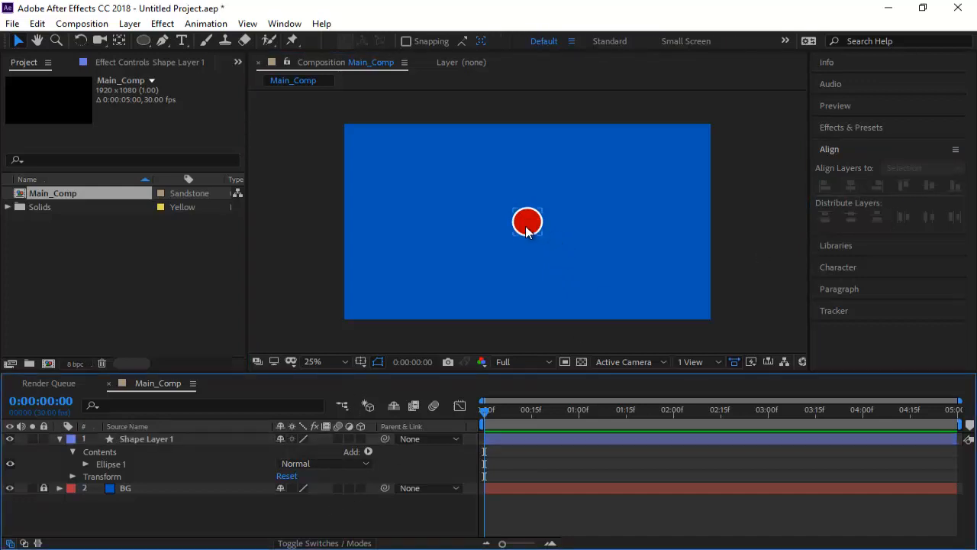
# Unlock the BG layer and align it and the shape layer to each other's centres horizontally and vertically
pyautogui.click(164, 439)
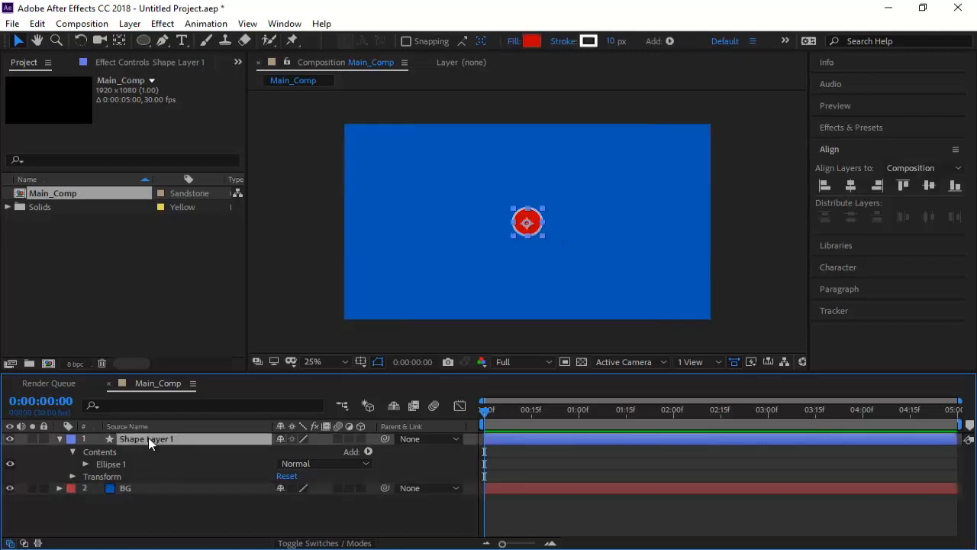
pyautogui.keyDown('shift'); pyautogui.click(133, 489); pyautogui.keyUp('shift')
pyautogui.click(851, 189)
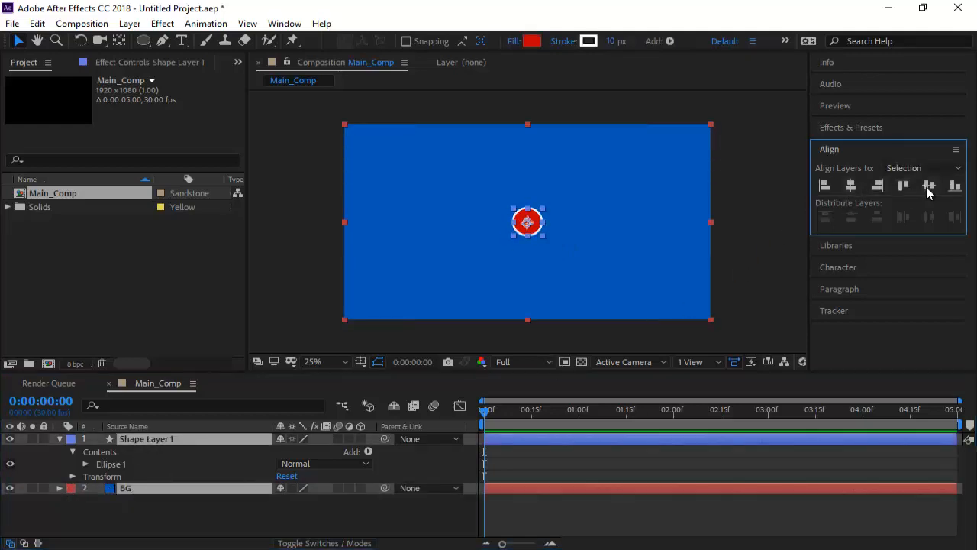
pyautogui.click(327, 505)
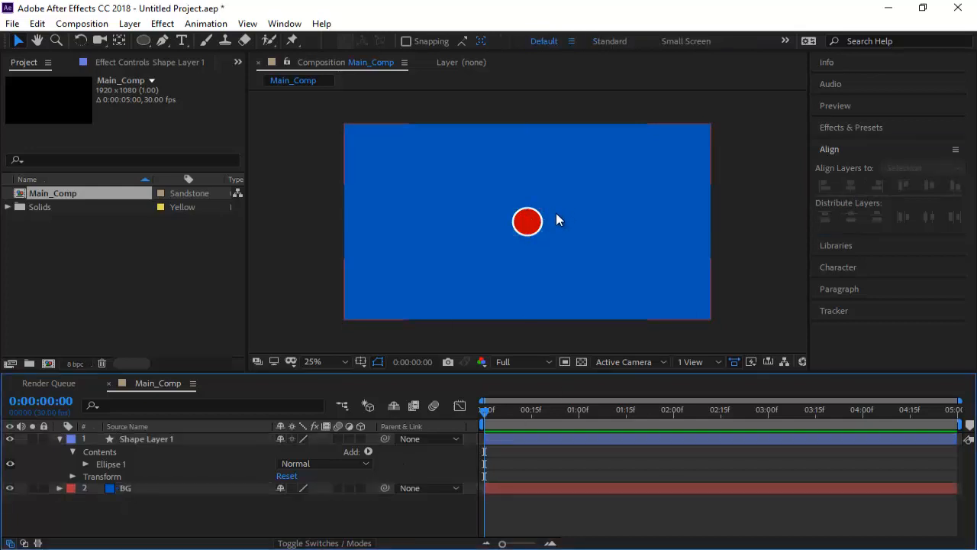
pyautogui.scroll(1, 556, 218)
pyautogui.scroll(-1, 550, 221)
# Rename the shape layer as Red Dot
pyautogui.click(135, 440)
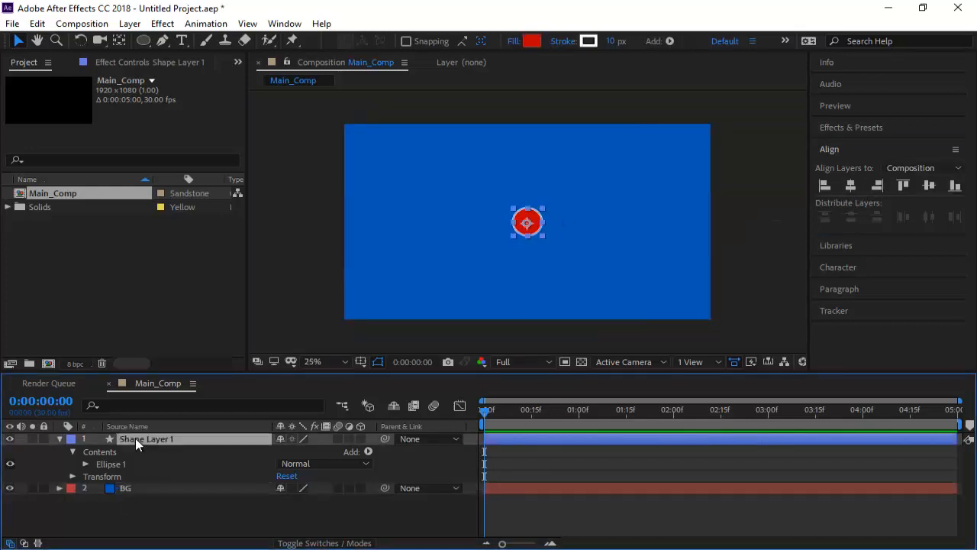
pyautogui.press('Return')
pyautogui.write('Red')
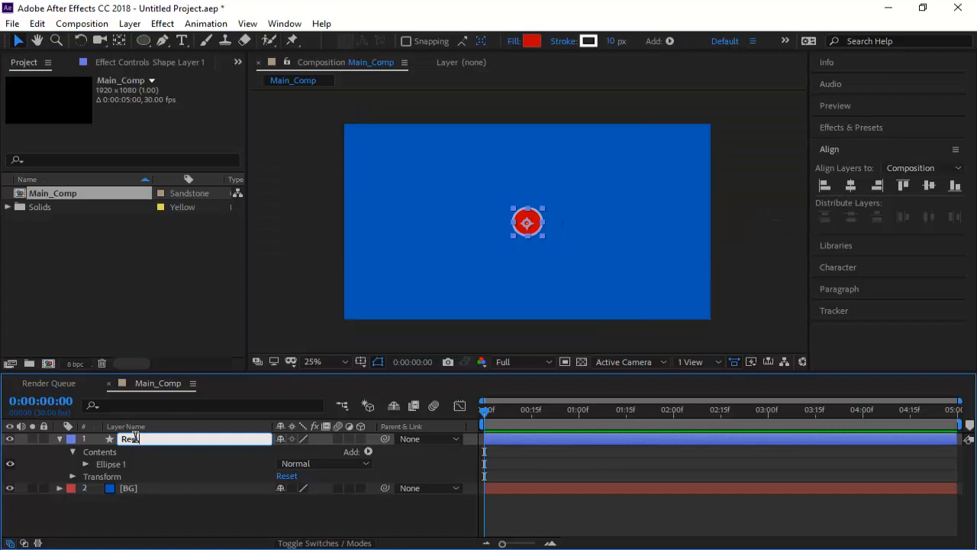
pyautogui.write(' Dot')
pyautogui.press('Return')
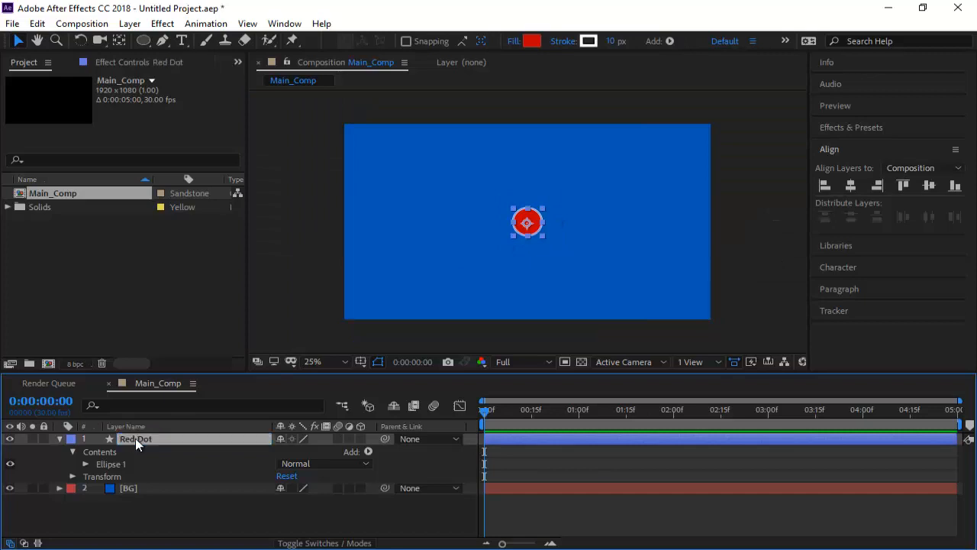
# Keyframe the Red Dot's Position so it travels from -212, 548 at 0 s, outside the composition, to the centre at 1 s
pyautogui.click(60, 439)
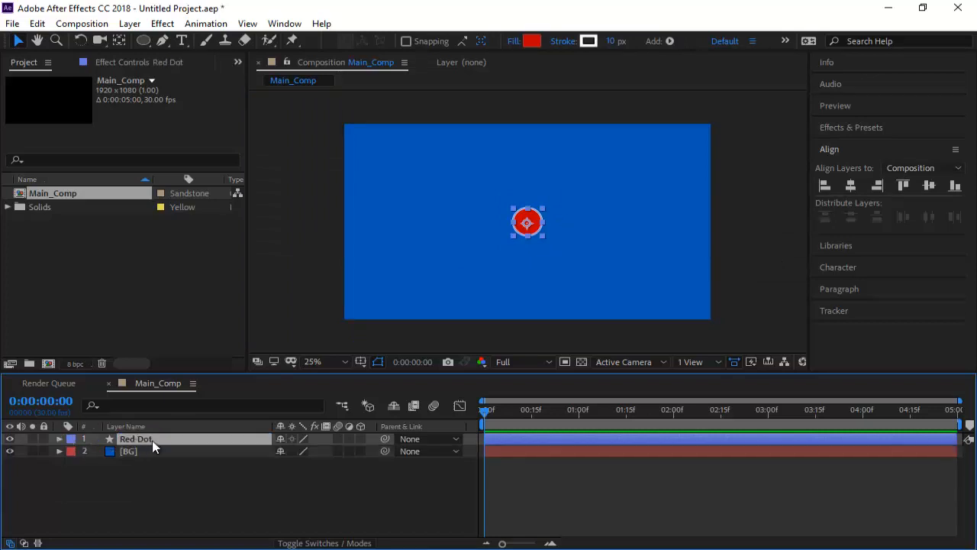
pyautogui.press('p')
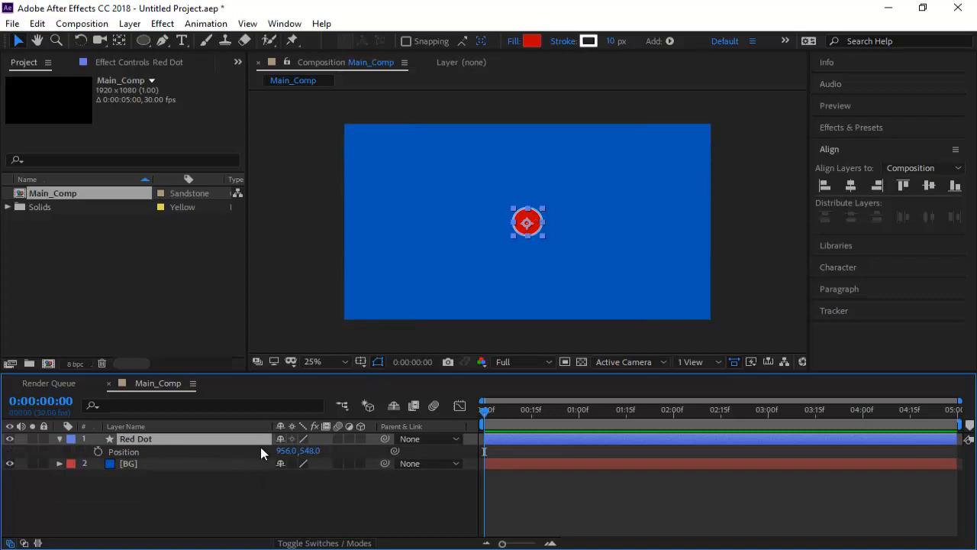
pyautogui.click(99, 451)
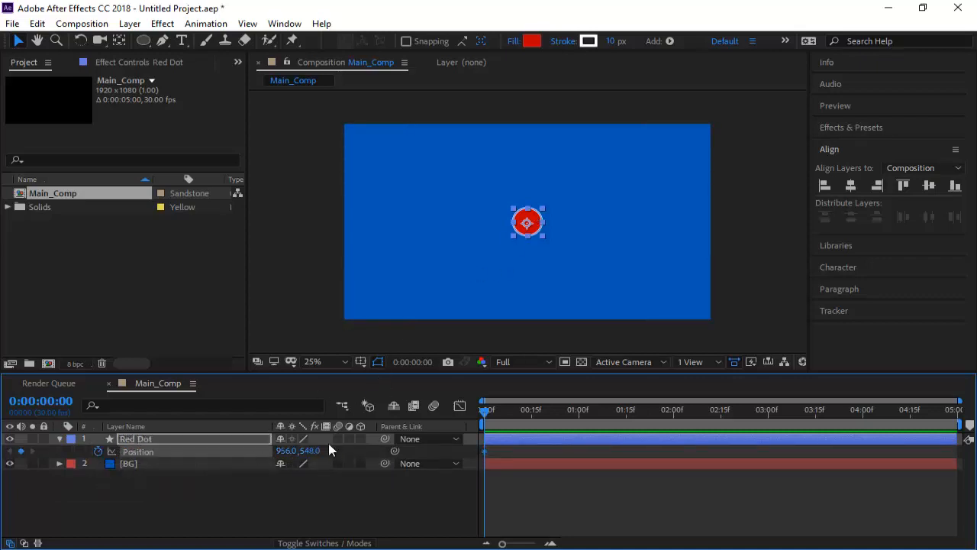
pyautogui.moveTo(483, 451); pyautogui.dragTo(577, 448)
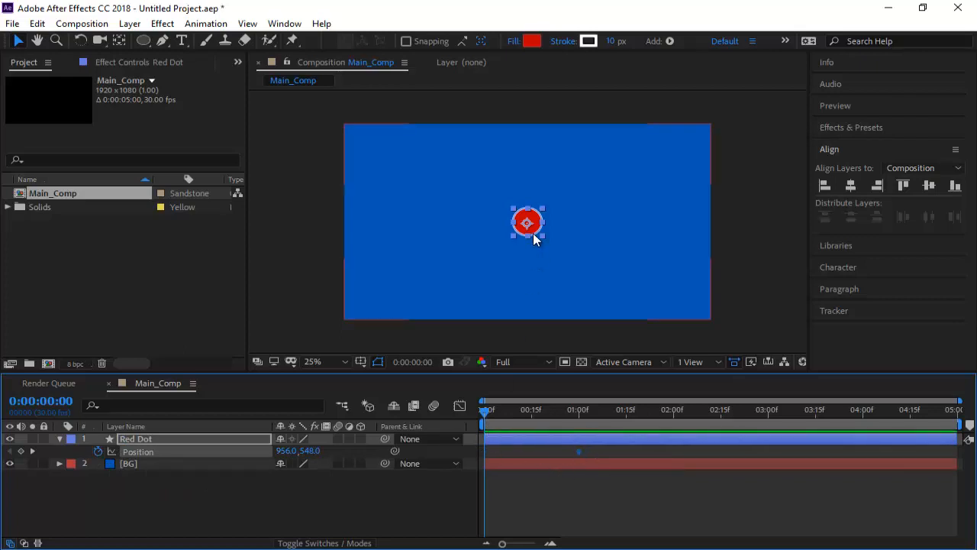
pyautogui.moveTo(535, 226); pyautogui.dragTo(310, 228)
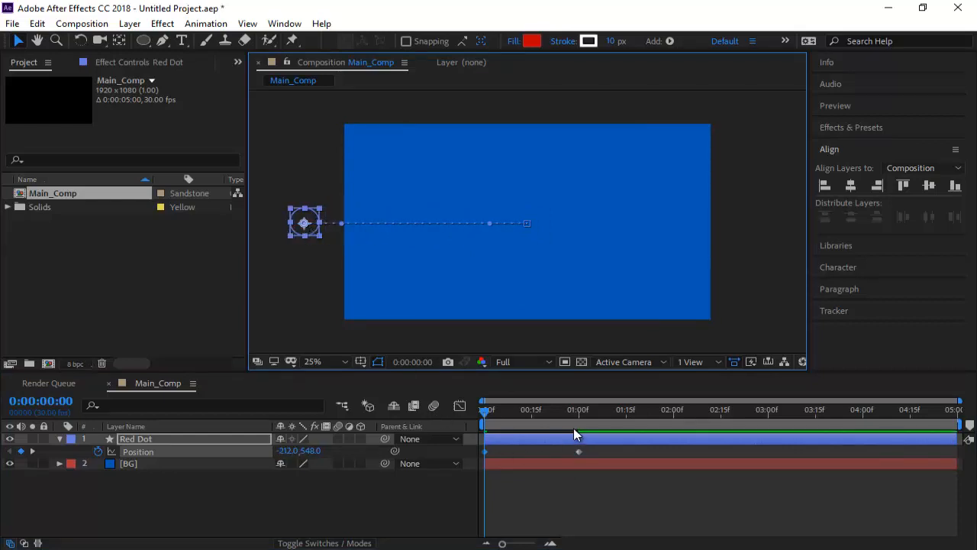
# Duplicate the Red Dot layer with the playhead at 1 s and rename the copy as Blue Dot
pyautogui.click(157, 439)
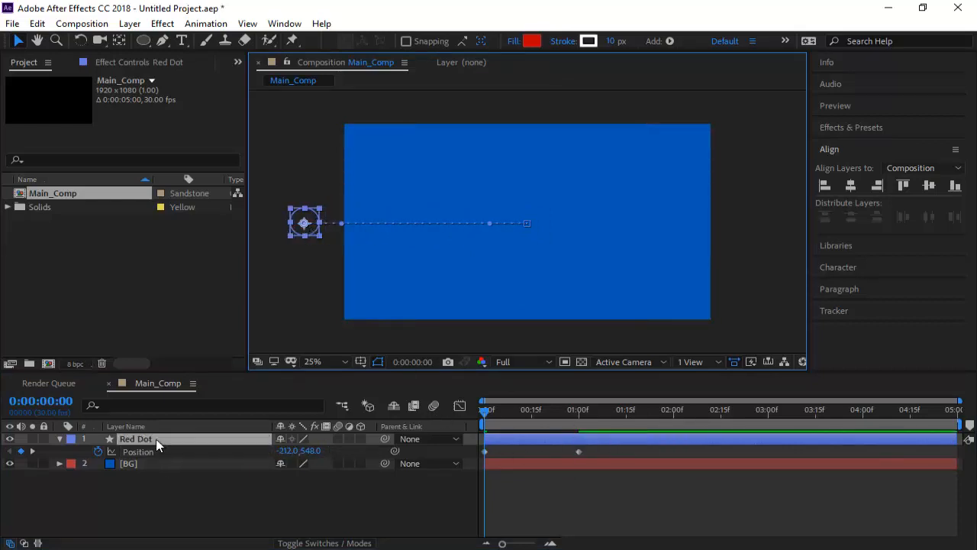
pyautogui.moveTo(480, 410); pyautogui.dragTo(576, 434)
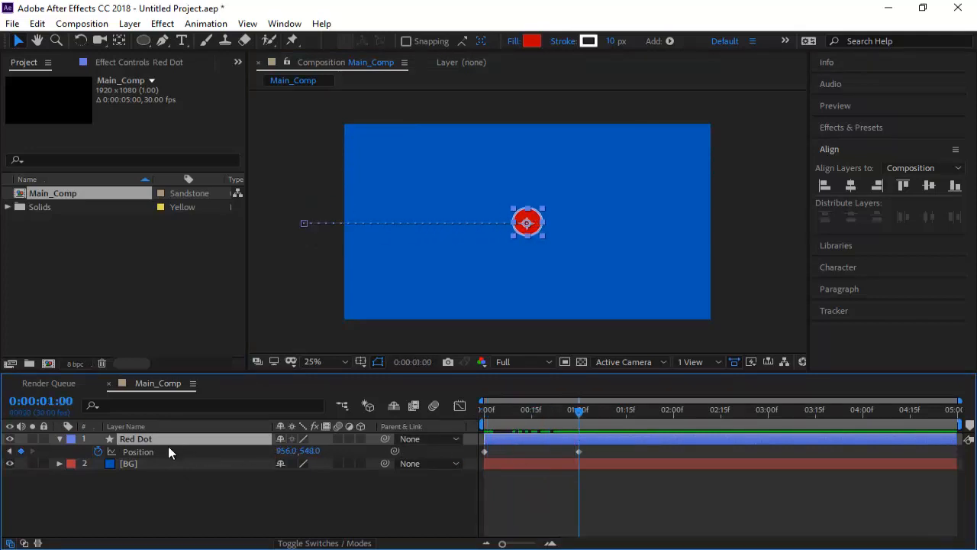
pyautogui.hotkey('ctrl', 'd')
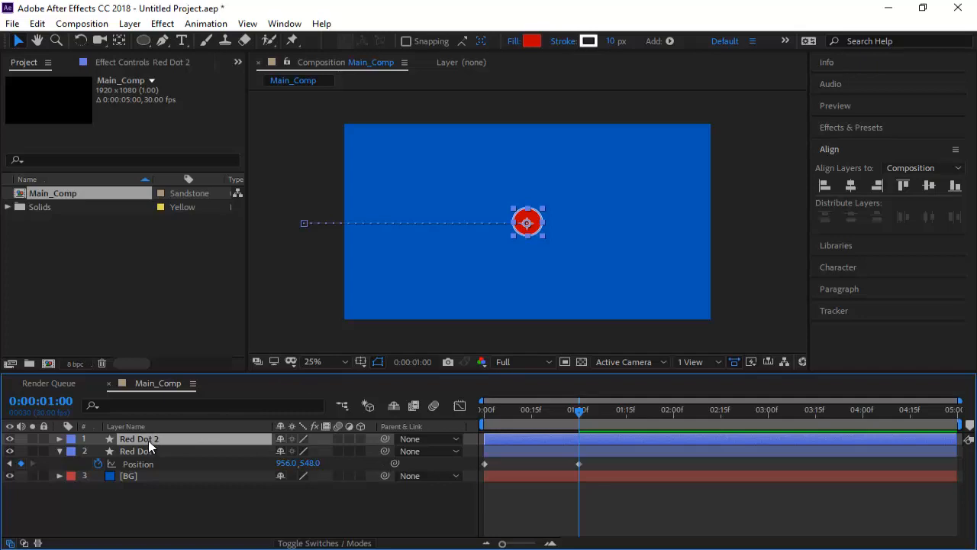
pyautogui.press('Return')
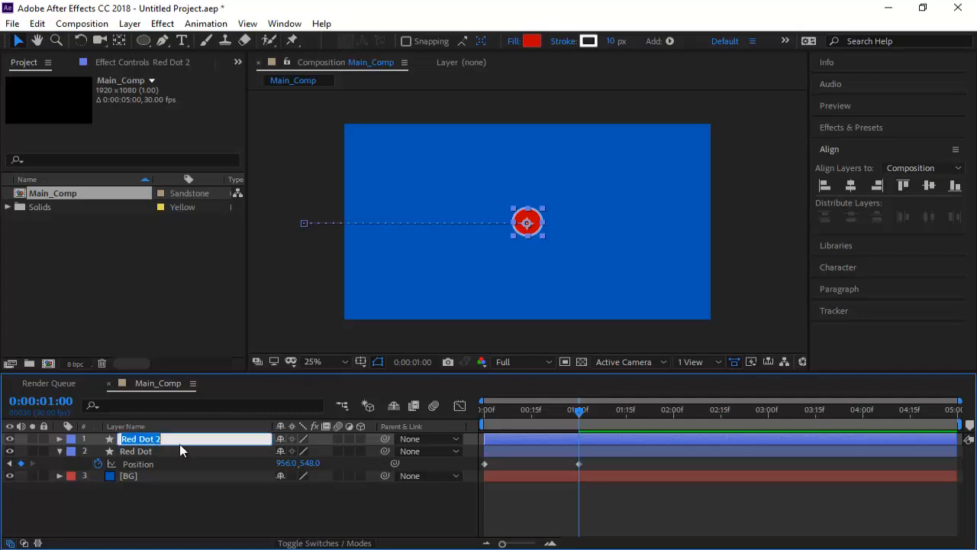
pyautogui.write('Blue Dot')
pyautogui.press('Return')
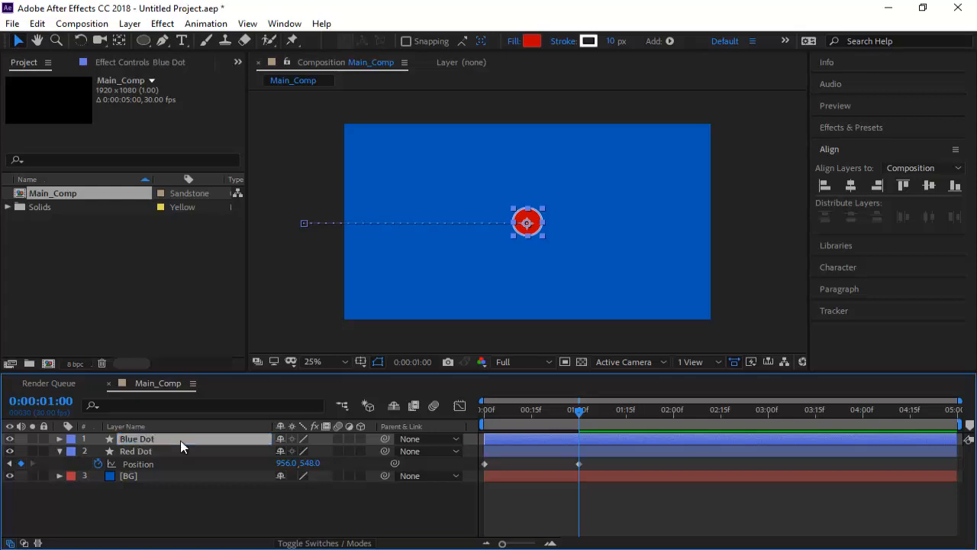
# Replace the Blue Dot's first Position keyframe with one at 0 s that starts it above the composition at 956, -120
pyautogui.press('p')
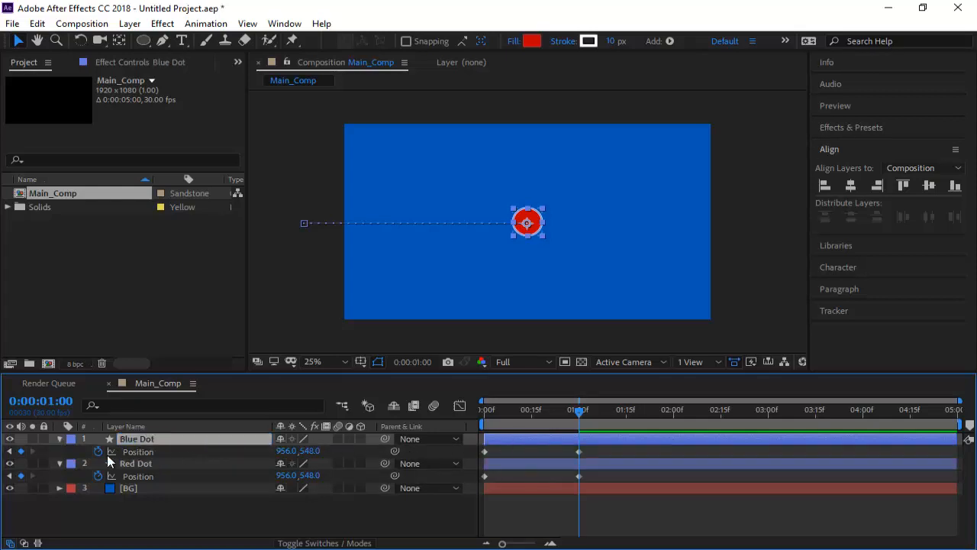
pyautogui.click(484, 450)
pyautogui.press('Delete')
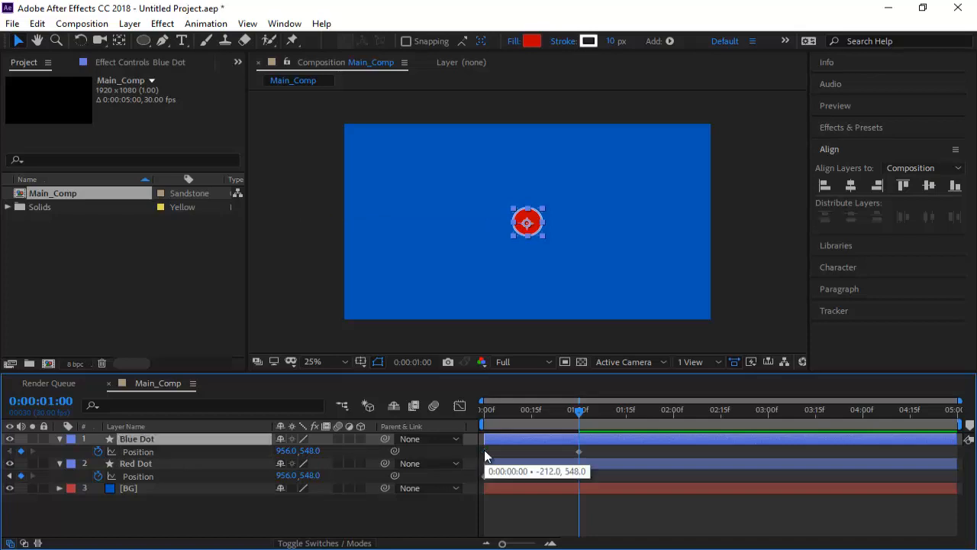
pyautogui.moveTo(578, 411); pyautogui.dragTo(579, 433)
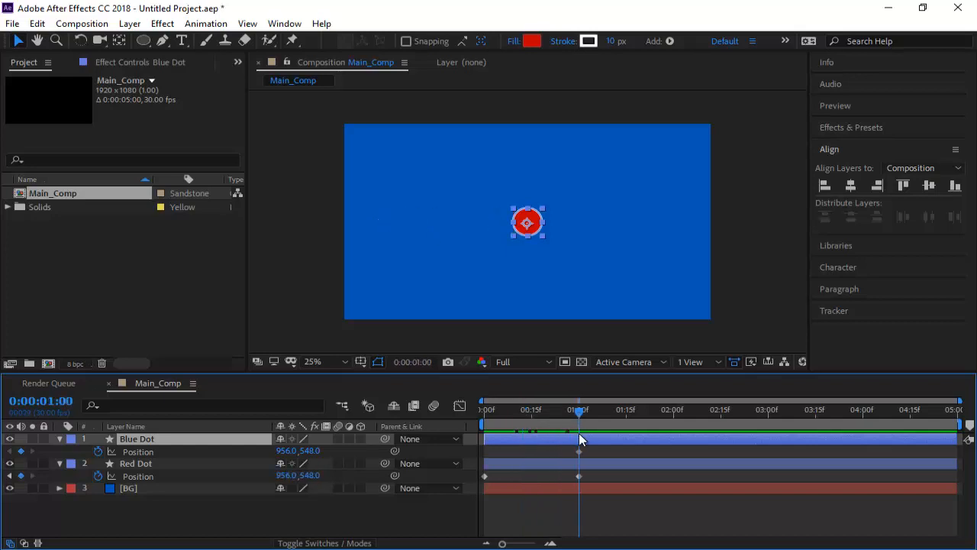
pyautogui.moveTo(579, 433); pyautogui.dragTo(479, 433)
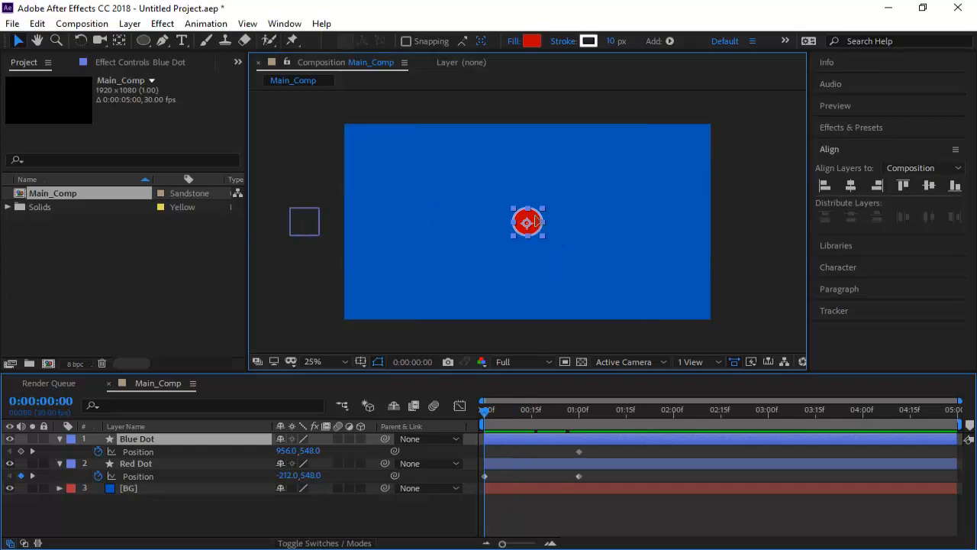
pyautogui.moveTo(533, 220); pyautogui.dragTo(532, 99)
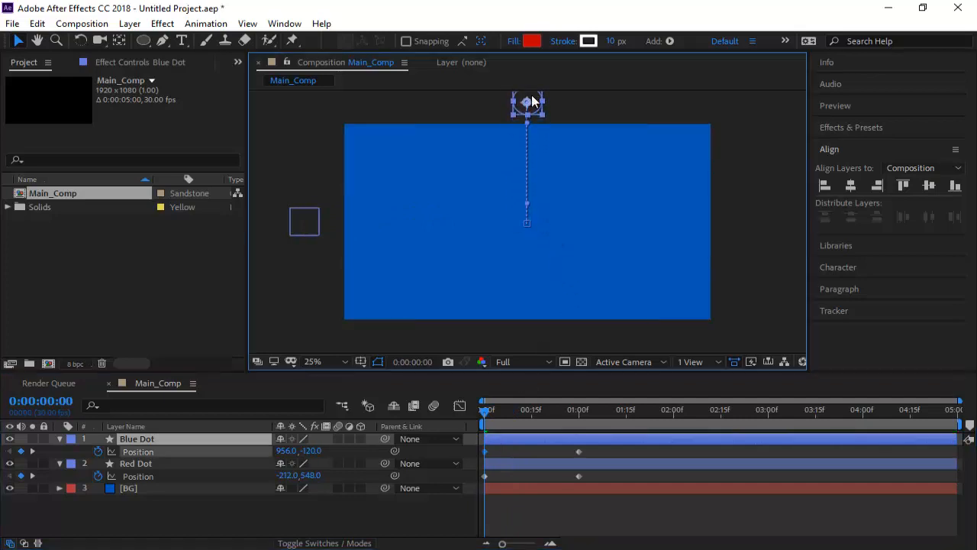
# Return the playhead to 1 s and change the Blue Dot's fill colour to blue 0020C3
pyautogui.moveTo(484, 413); pyautogui.dragTo(577, 456)
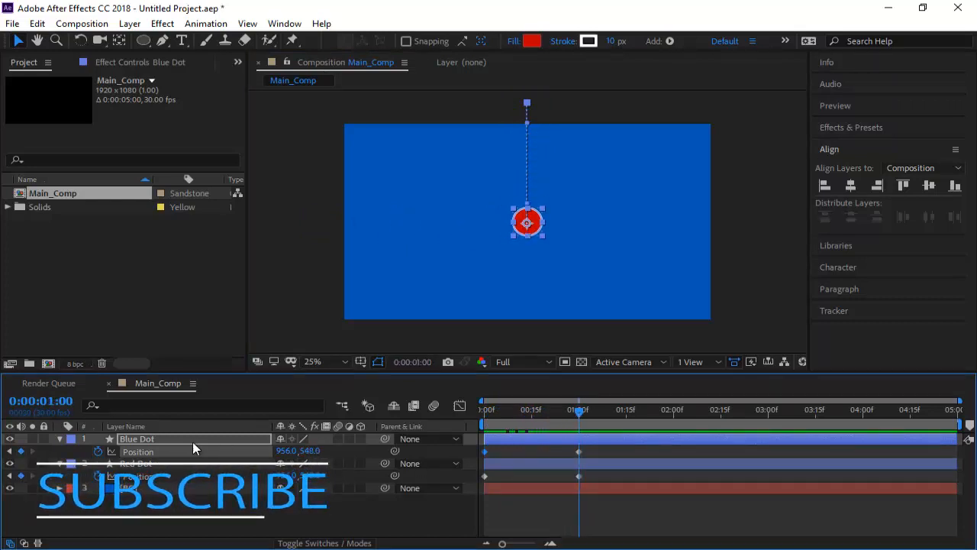
pyautogui.click(161, 439)
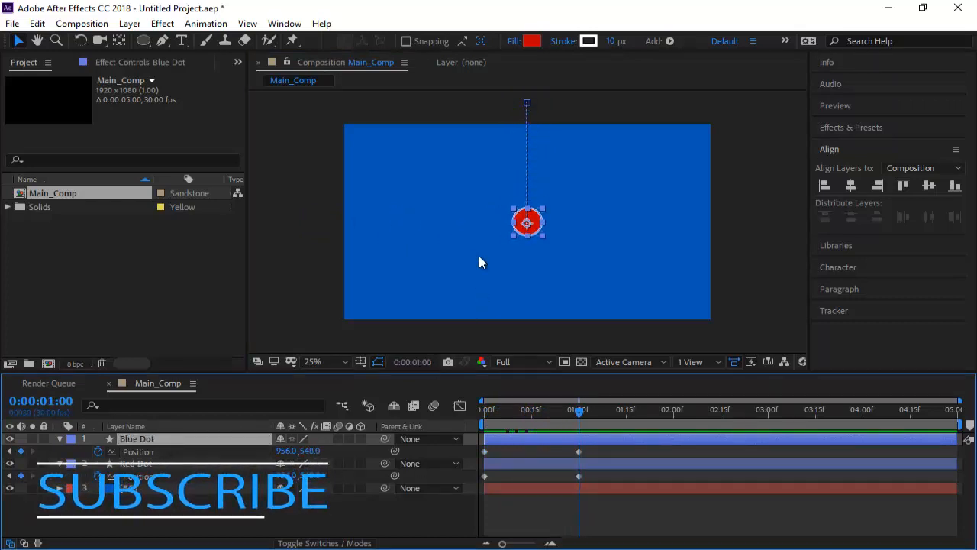
pyautogui.click(536, 41)
pyautogui.click(642, 377)
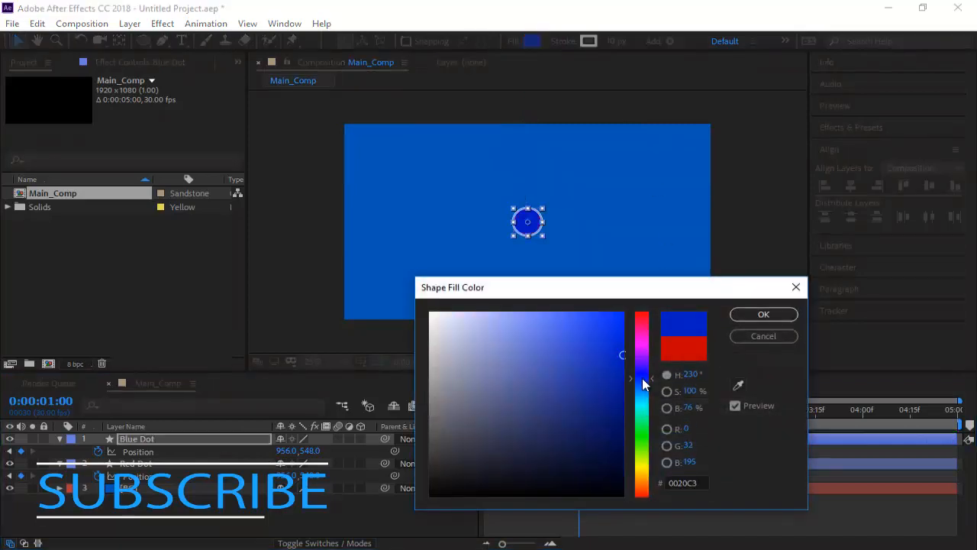
pyautogui.click(756, 317)
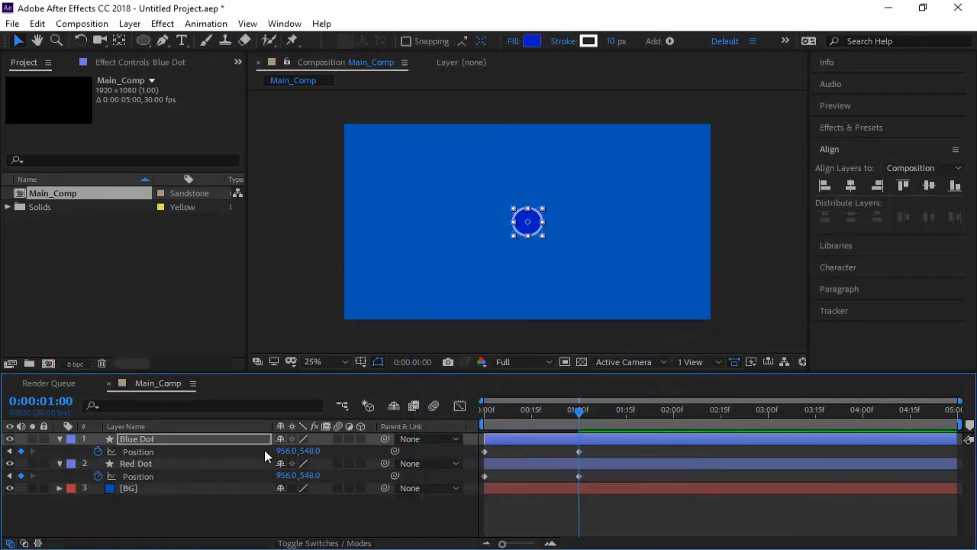
# Set the Blue Dot layer's scale to 80% and deselect it
pyautogui.click(185, 444)
pyautogui.press('s')
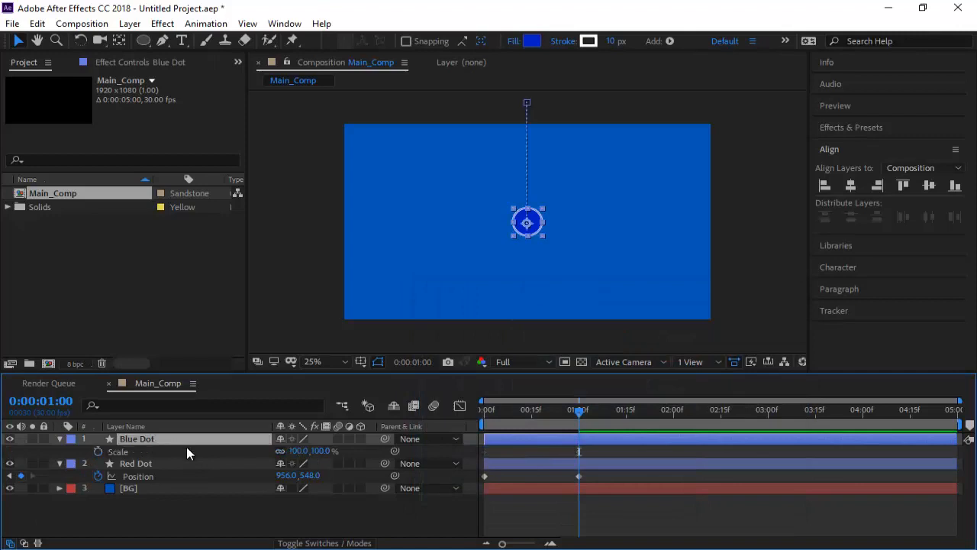
pyautogui.click(300, 450)
pyautogui.write('80')
pyautogui.press('Return')
pyautogui.click(349, 519)
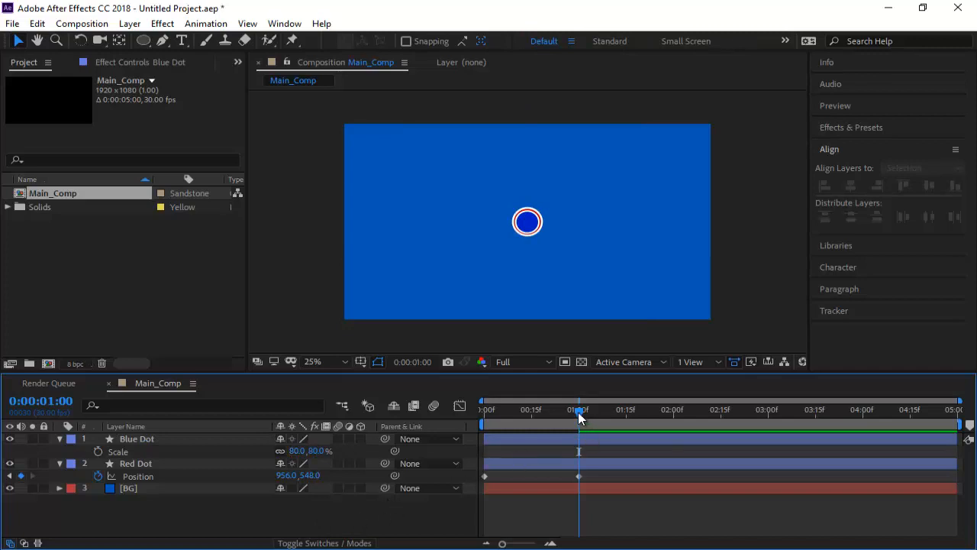
# Show the Blue Dot's Position keyframes and scrub the timeline to check how both dots move to the centre
pyautogui.click(547, 442)
pyautogui.press('p')
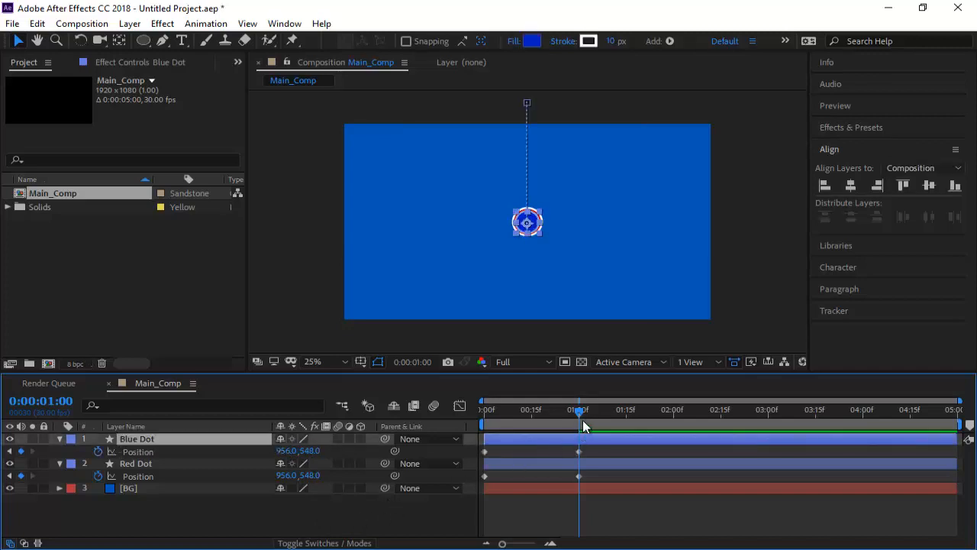
pyautogui.moveTo(583, 421); pyautogui.dragTo(582, 447)
pyautogui.click(563, 522)
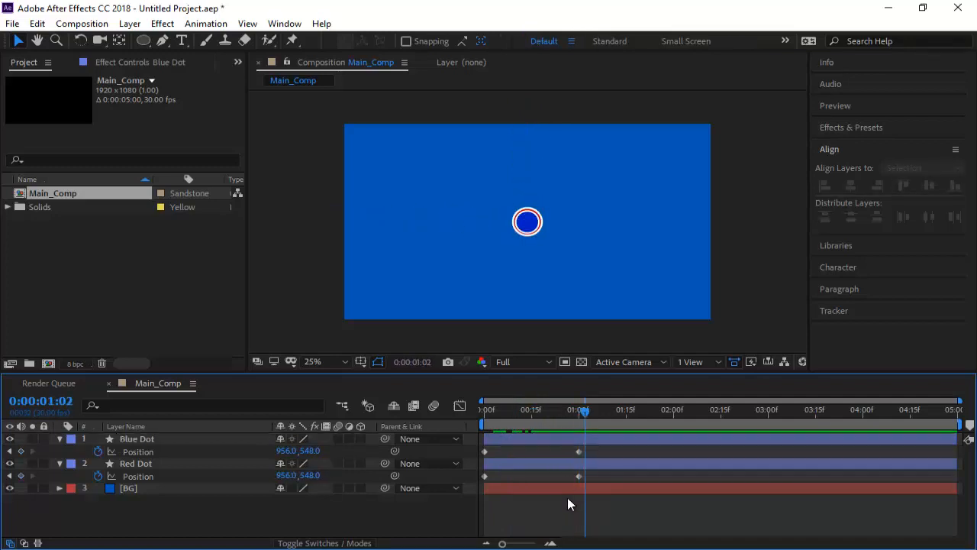
pyautogui.click(60, 439)
pyautogui.click(135, 451)
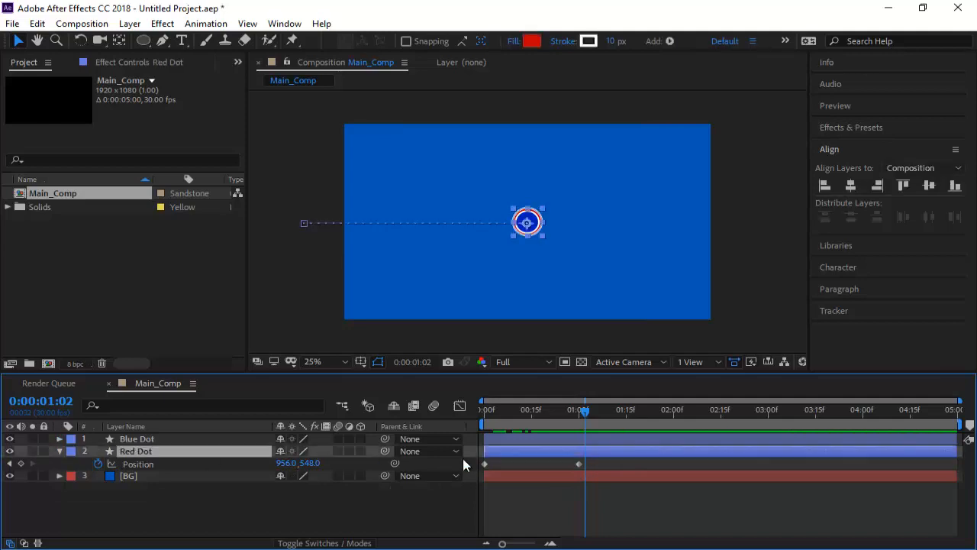
pyautogui.hotkey('ctrl', 'd')
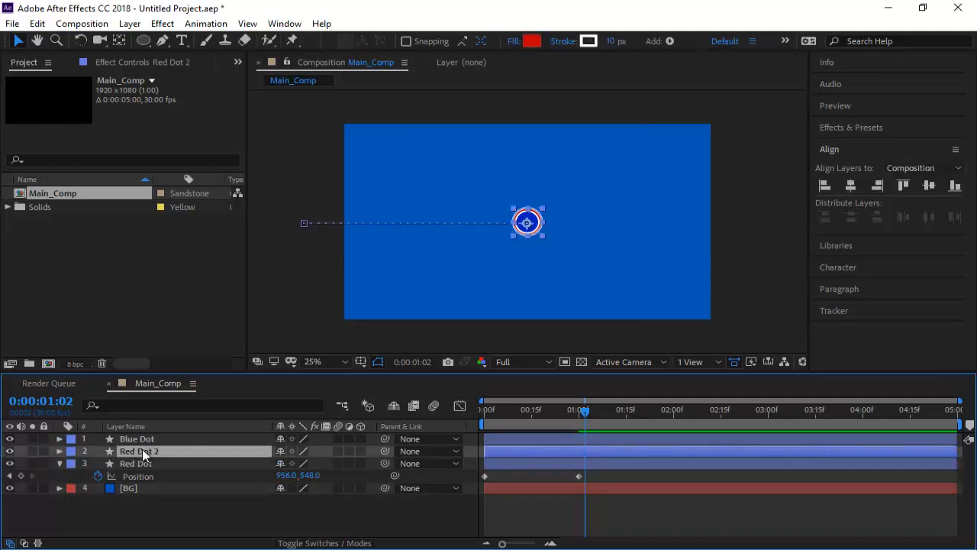
pyautogui.moveTo(145, 445); pyautogui.dragTo(156, 440)
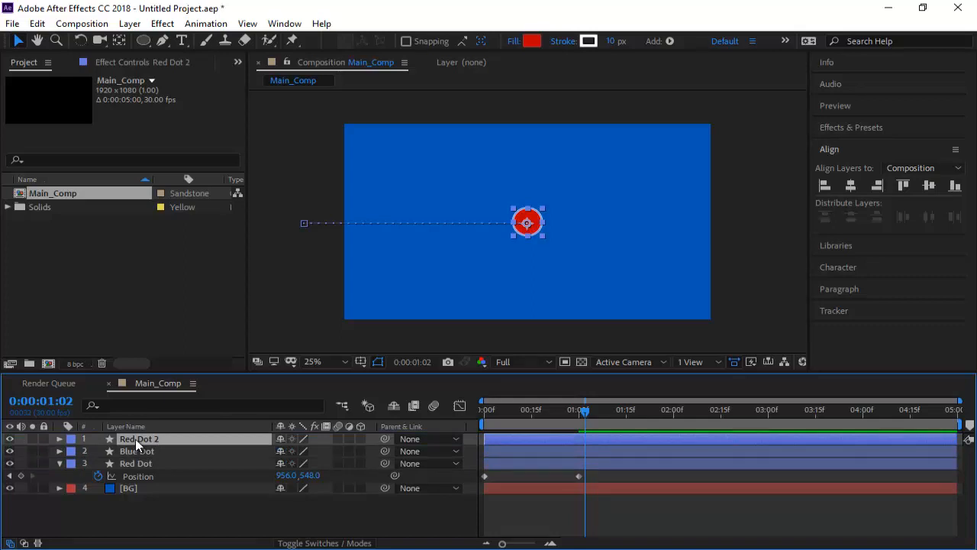
pyautogui.hotkey('ctrl', 'z')
pyautogui.hotkey('ctrl', 'z')
# Duplicate the Blue Dot layer
pyautogui.click(136, 439)
pyautogui.hotkey('ctrl', 'd')
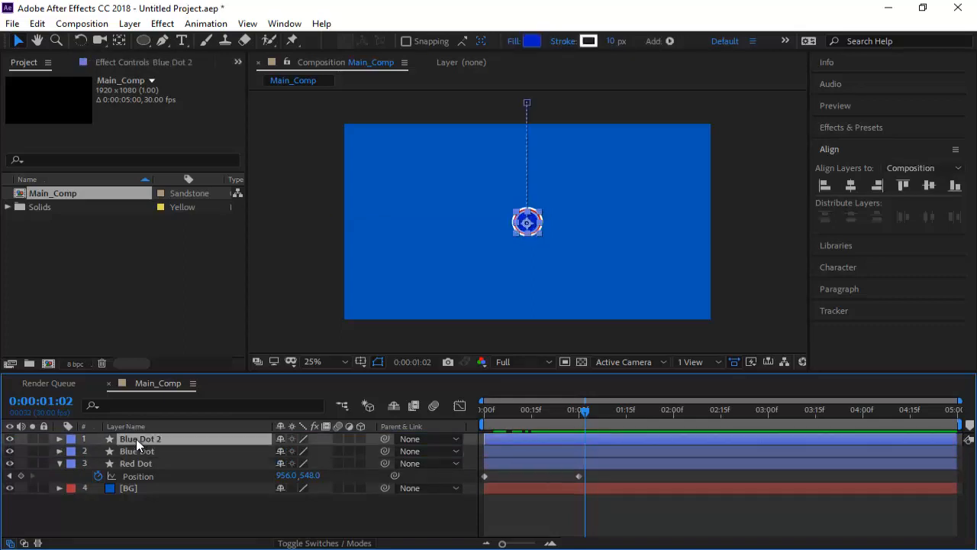
# Rename the duplicated Blue Dot layer as Pink Dot
pyautogui.press('Return')
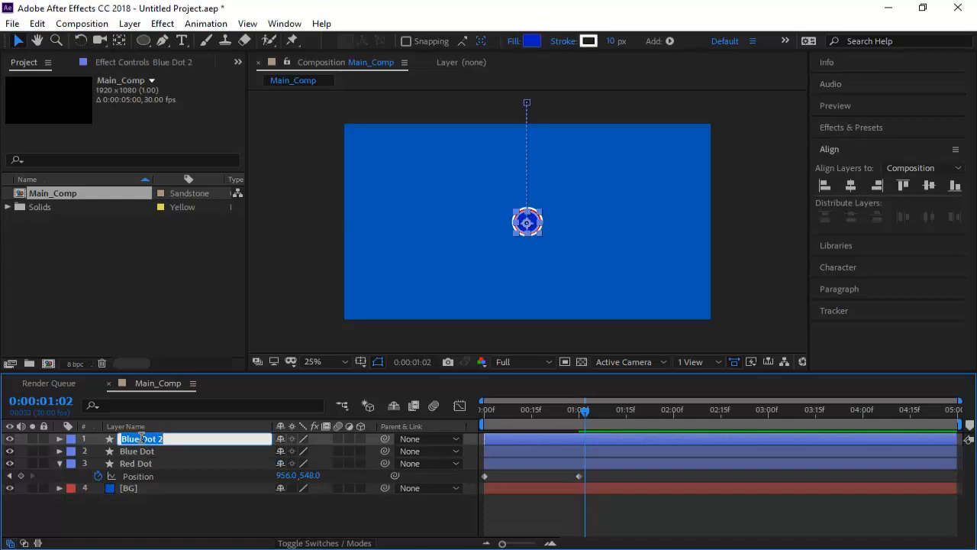
pyautogui.write('Pink Dot')
pyautogui.press('Return')
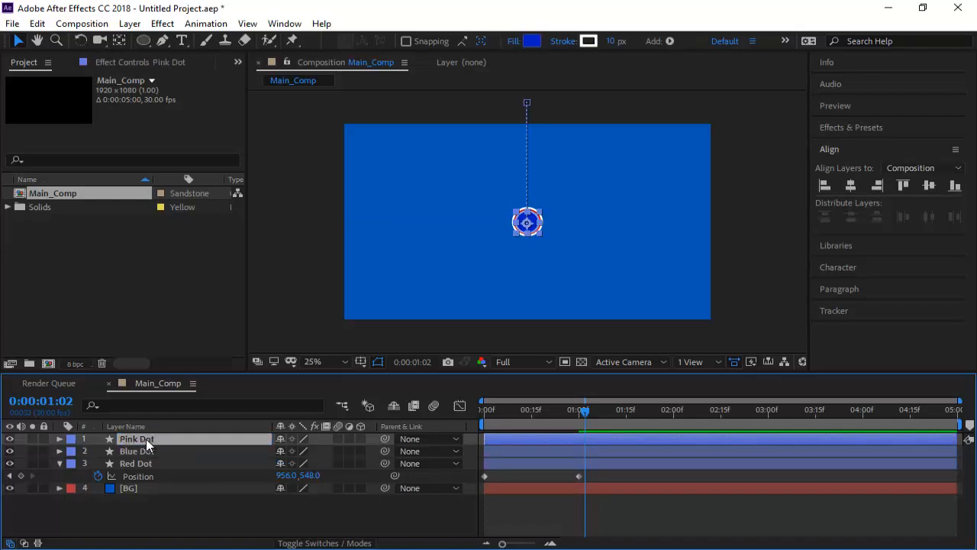
# Replace the Pink Dot's Position keyframe at 0 s with one beyond the canvas's right edge, at about 2064, 548
pyautogui.press('p')
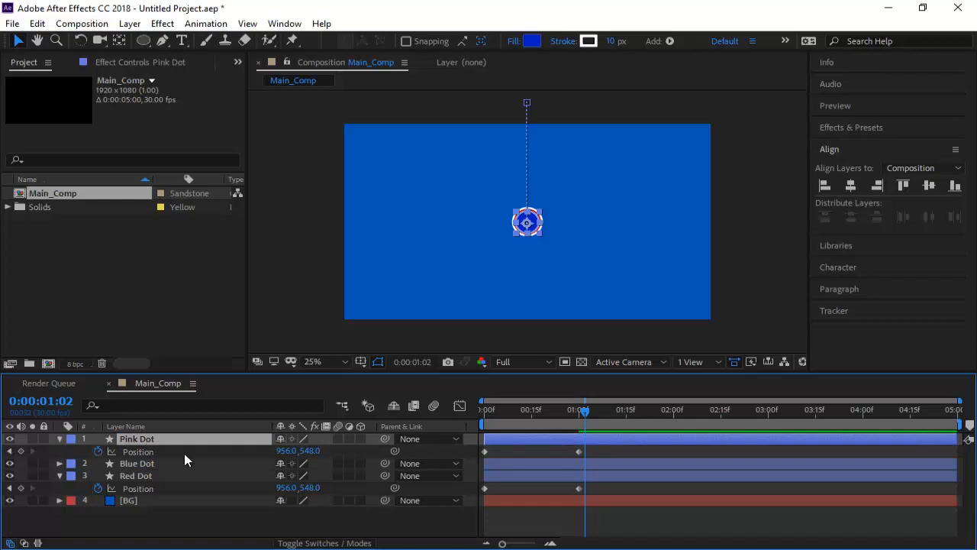
pyautogui.click(579, 412)
pyautogui.click(485, 451)
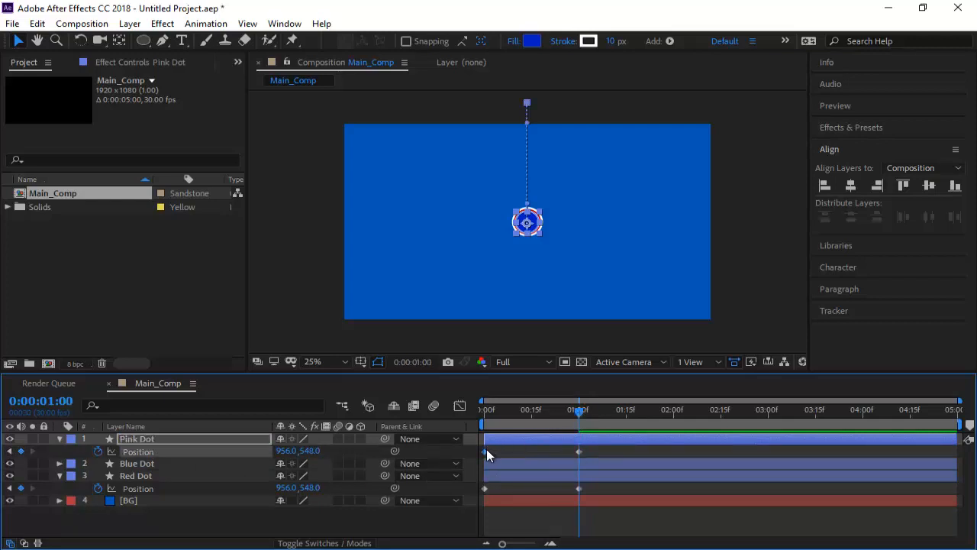
pyautogui.press('Delete')
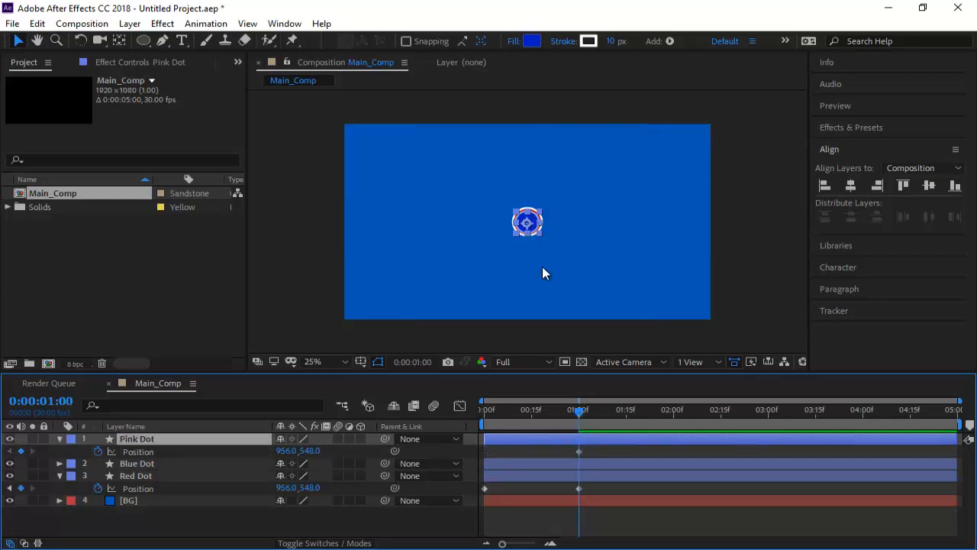
pyautogui.moveTo(578, 412); pyautogui.dragTo(480, 410)
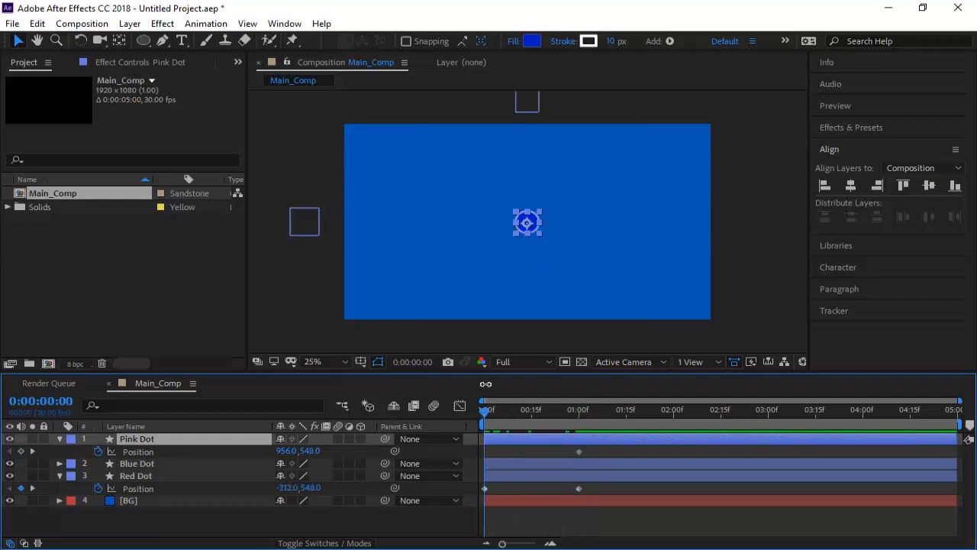
pyautogui.moveTo(534, 222); pyautogui.dragTo(746, 223)
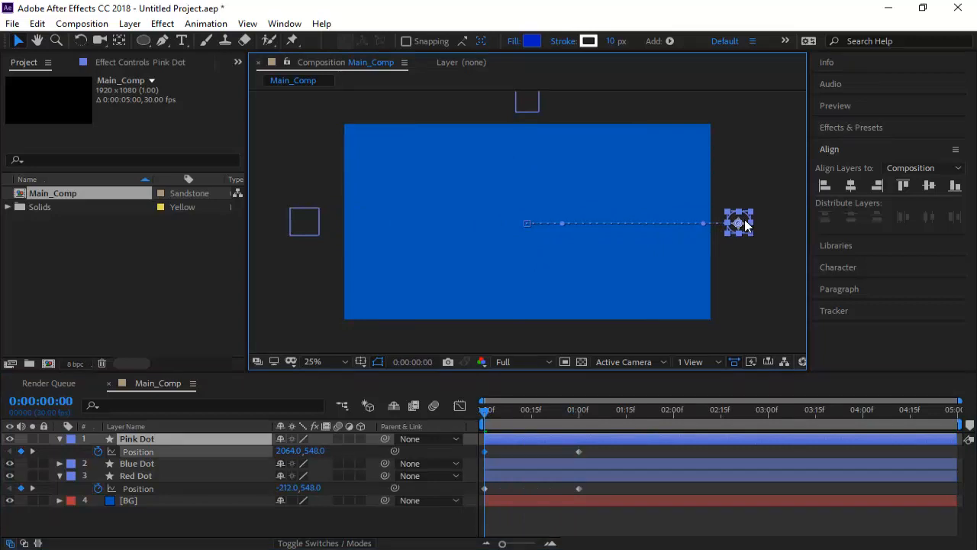
# Return the playhead to 1 s and change the Pink Dot's fill colour to pink C100C3
pyautogui.moveTo(487, 411); pyautogui.dragTo(579, 430)
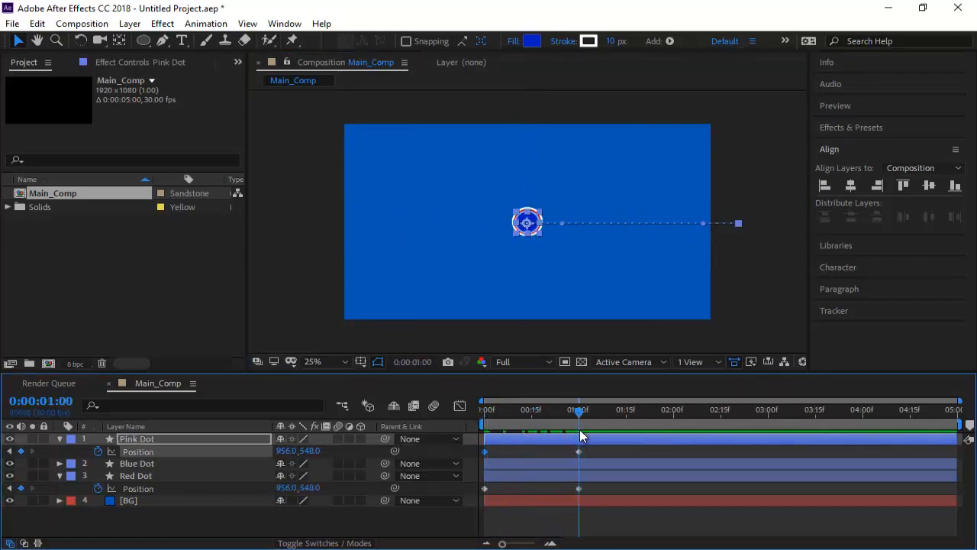
pyautogui.click(532, 41)
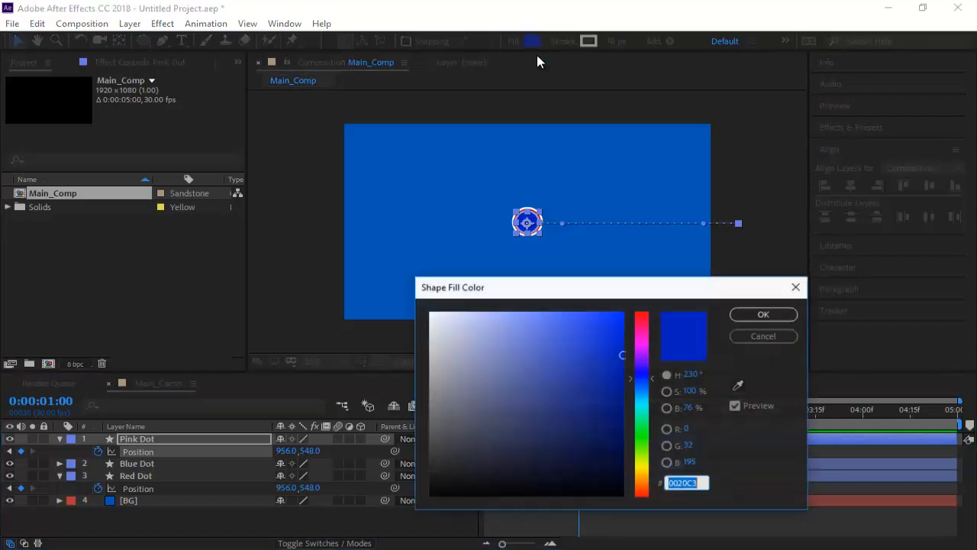
pyautogui.moveTo(637, 358); pyautogui.dragTo(639, 343)
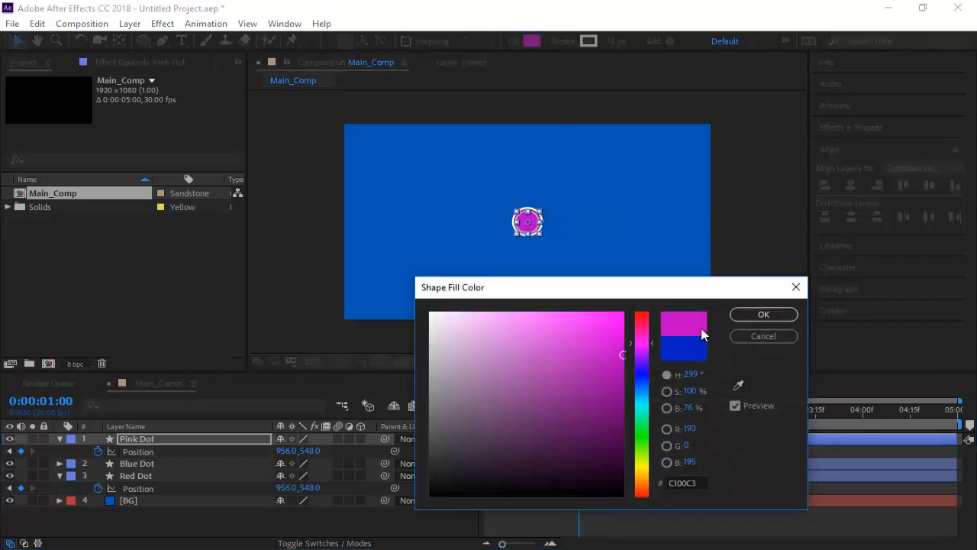
pyautogui.press('Return')
# Set the Pink Dot layer's scale to 60%, deselect it and check the stacked dots up close
pyautogui.press('s')
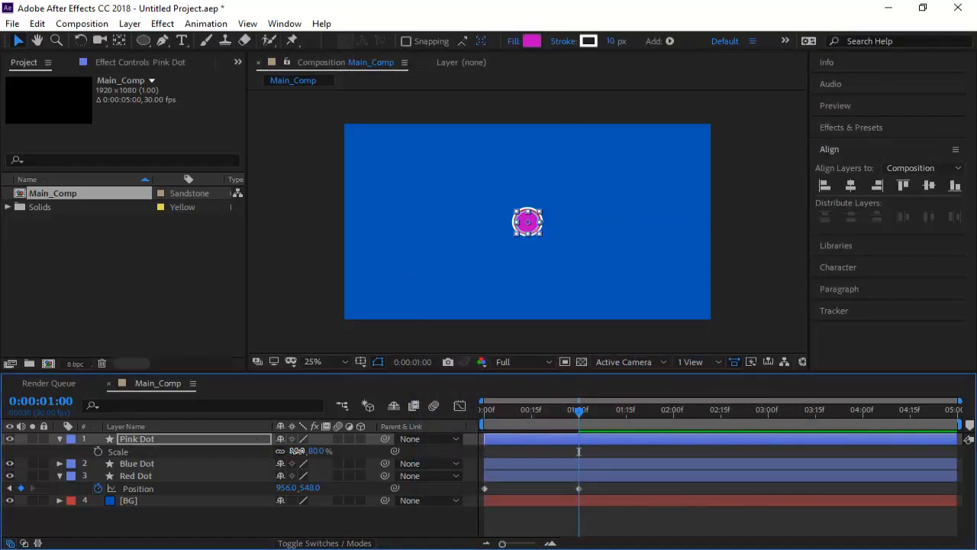
pyautogui.click(297, 450)
pyautogui.write('60')
pyautogui.press('Return')
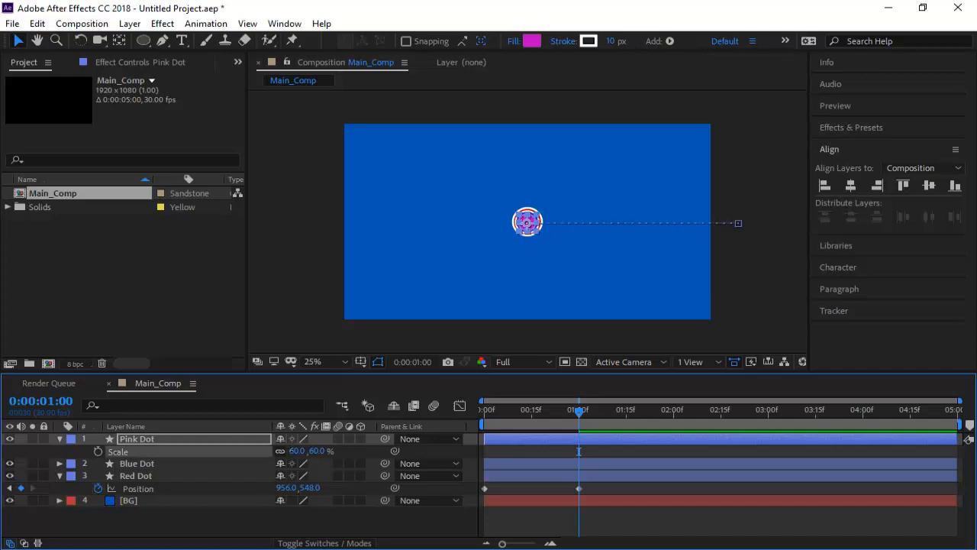
pyautogui.click(555, 531)
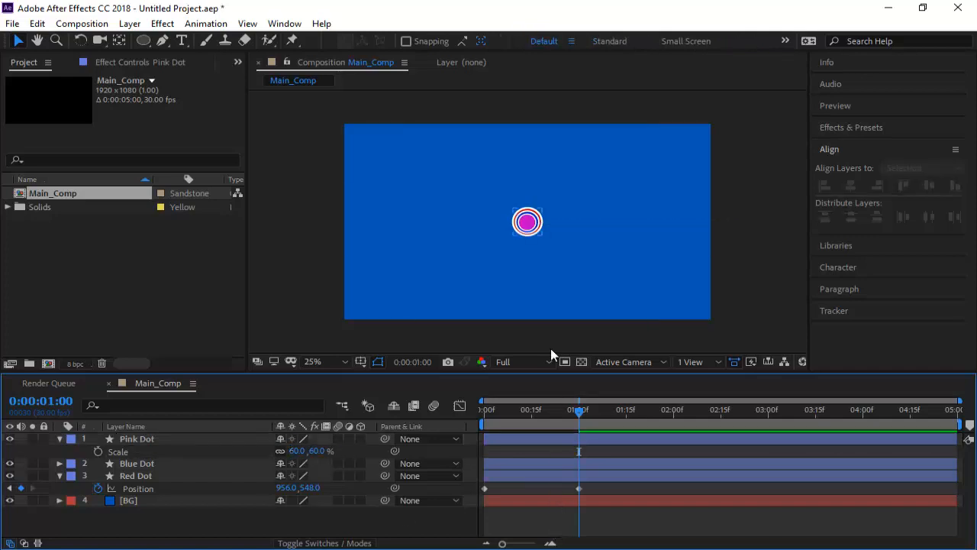
pyautogui.scroll(4, 533, 224)
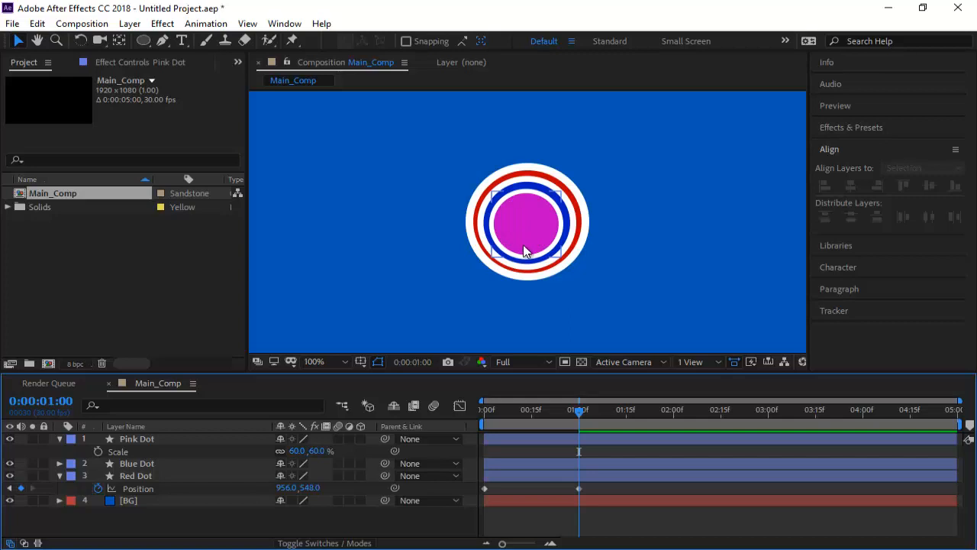
pyautogui.scroll(-4, 525, 252)
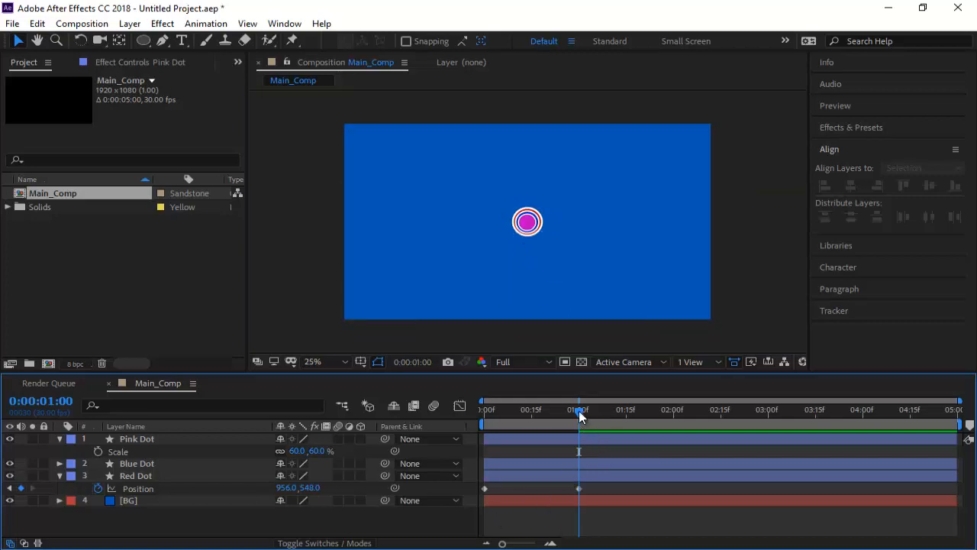
pyautogui.moveTo(580, 414)
pyautogui.mouseDown()
pyautogui.moveTo(567, 411)
pyautogui.moveTo(579, 423)
pyautogui.mouseUp()
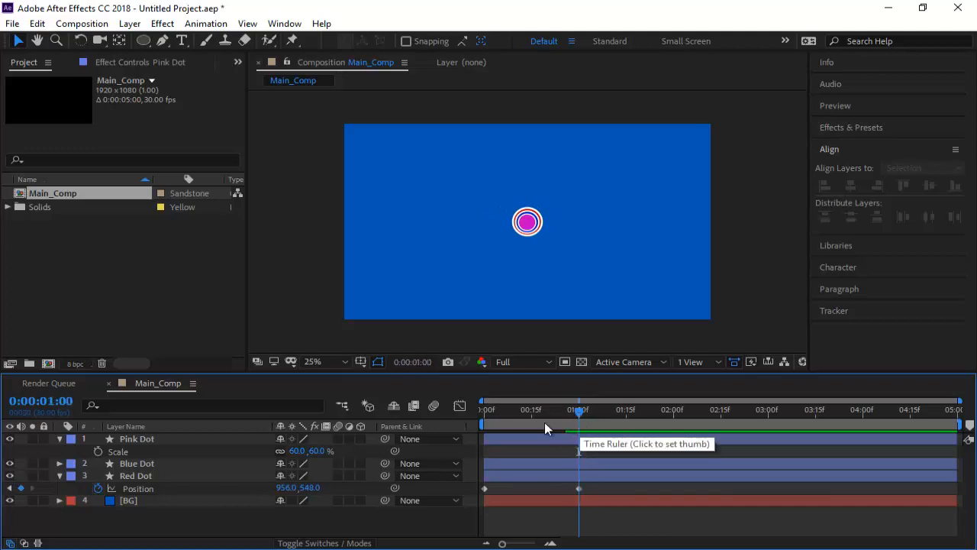
# Duplicate the Pink Dot layer and rename the copy as Yellow Dot
pyautogui.click(146, 442)
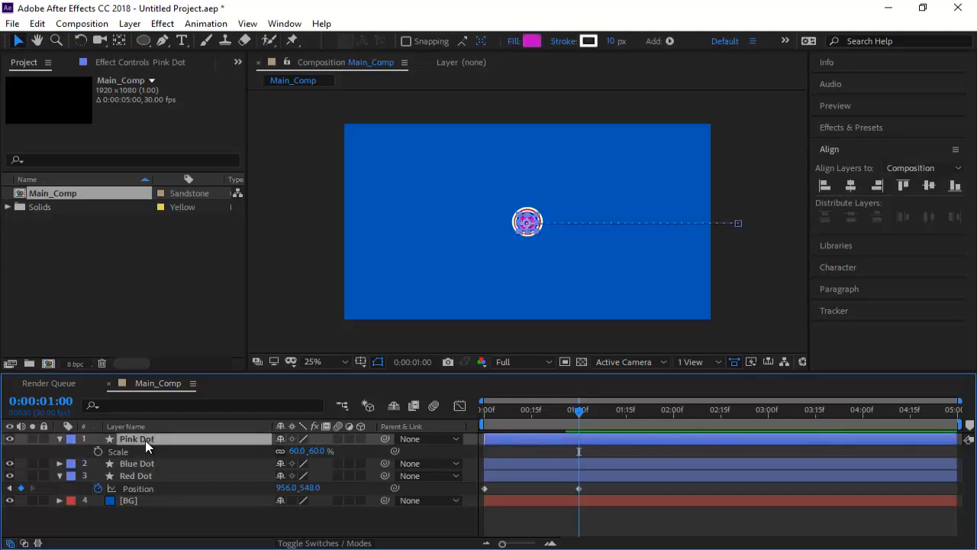
pyautogui.hotkey('ctrl', 'd')
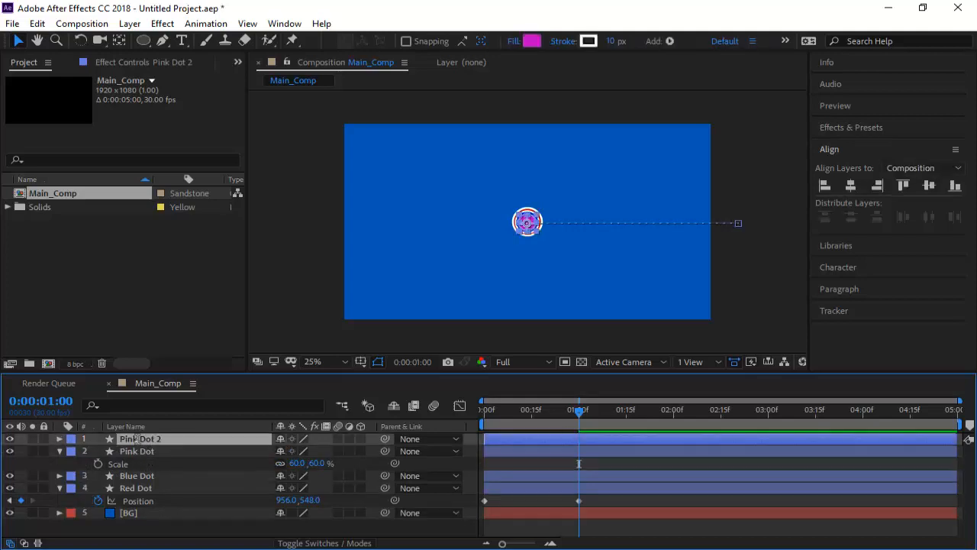
pyautogui.press('Return')
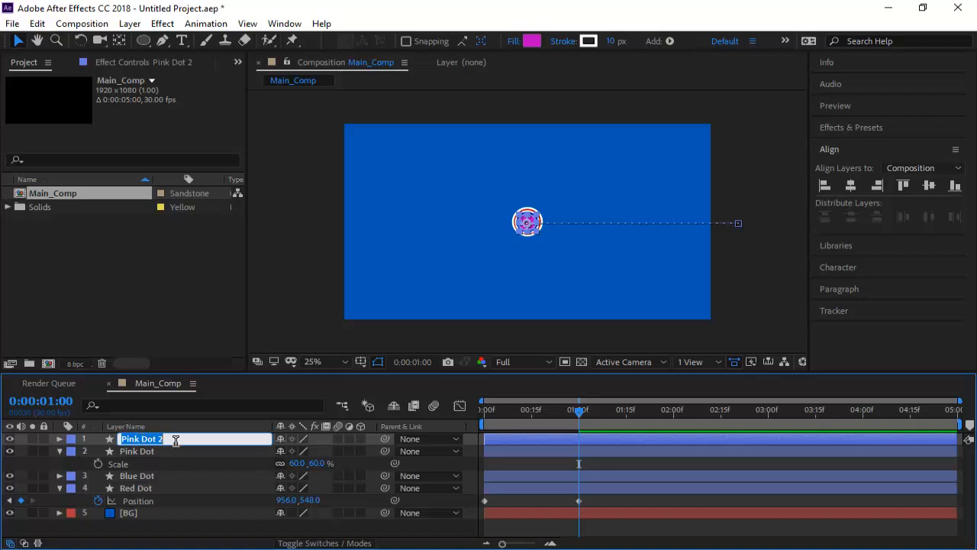
pyautogui.write('Yellow Dot')
pyautogui.press('Return')
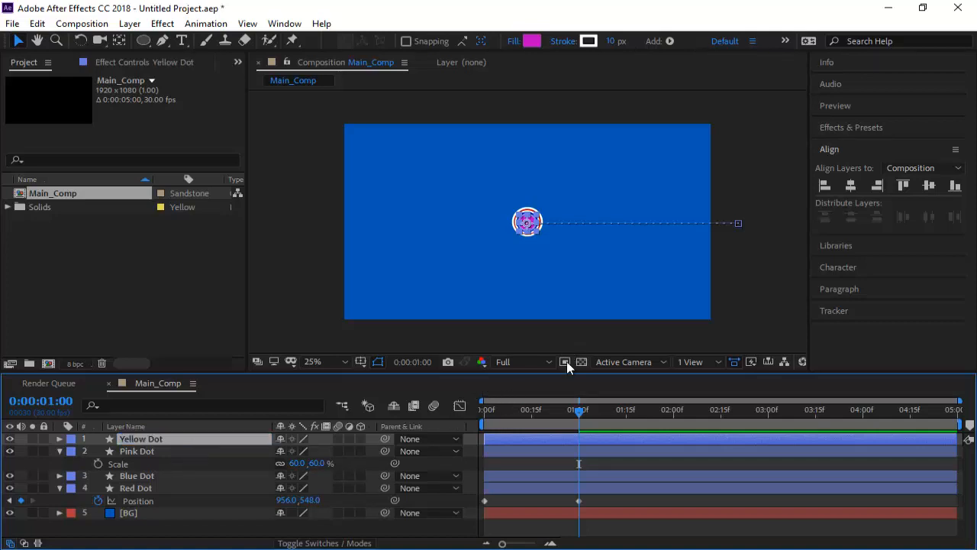
# Delete the Yellow Dot's first Position keyframe and move the playhead to 0 s
pyautogui.press('p')
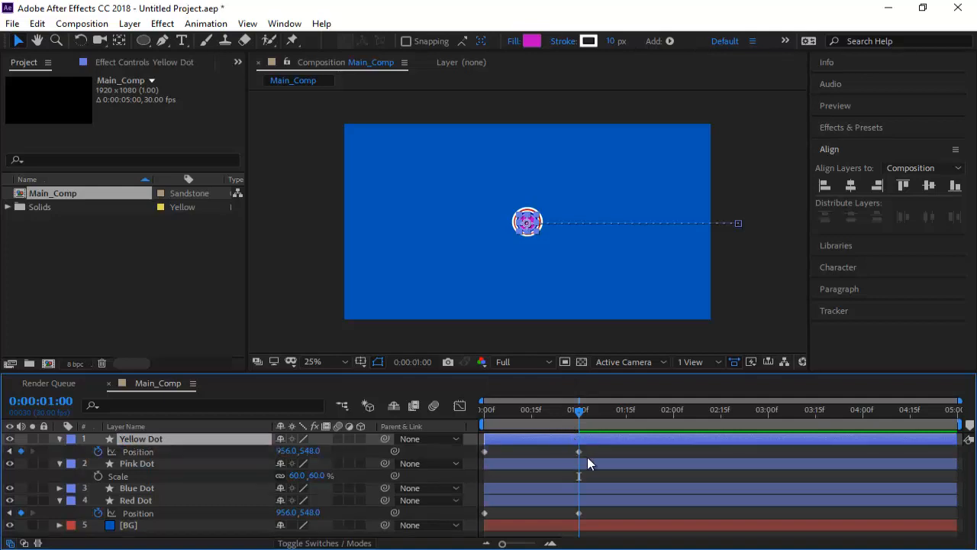
pyautogui.click(485, 451)
pyautogui.press('Delete')
pyautogui.moveTo(578, 412); pyautogui.dragTo(462, 412)
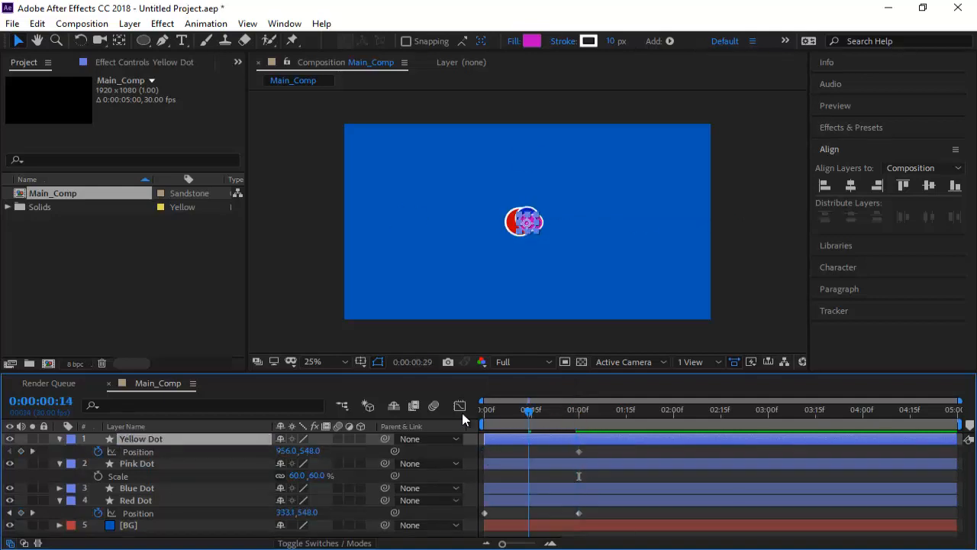
pyautogui.click(532, 223)
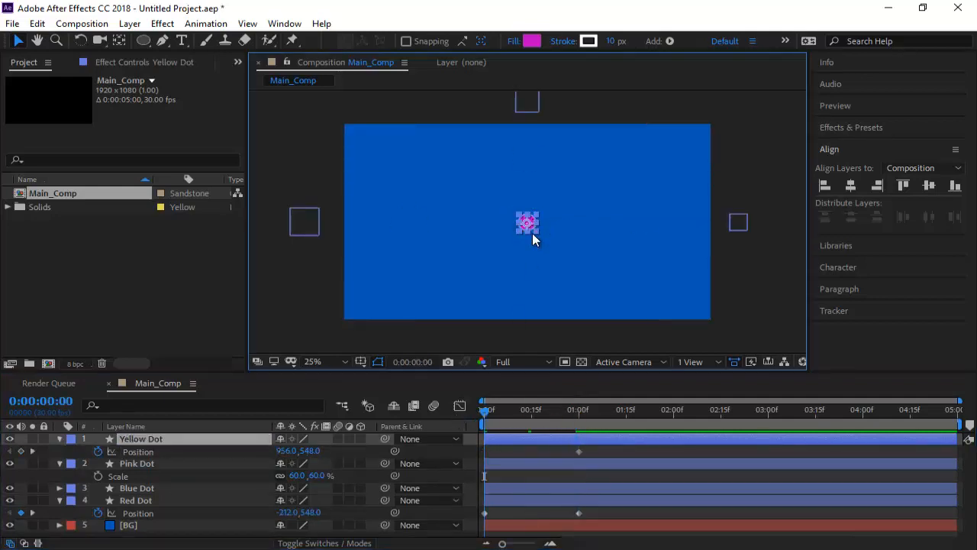
pyautogui.moveTo(534, 231); pyautogui.dragTo(533, 268)
pyautogui.hotkey('ctrl', 'z')
# Move the Yellow Dot straight down past the canvas's lower edge at 0 s, to about 956, 1224
pyautogui.scroll(2, 532, 227)
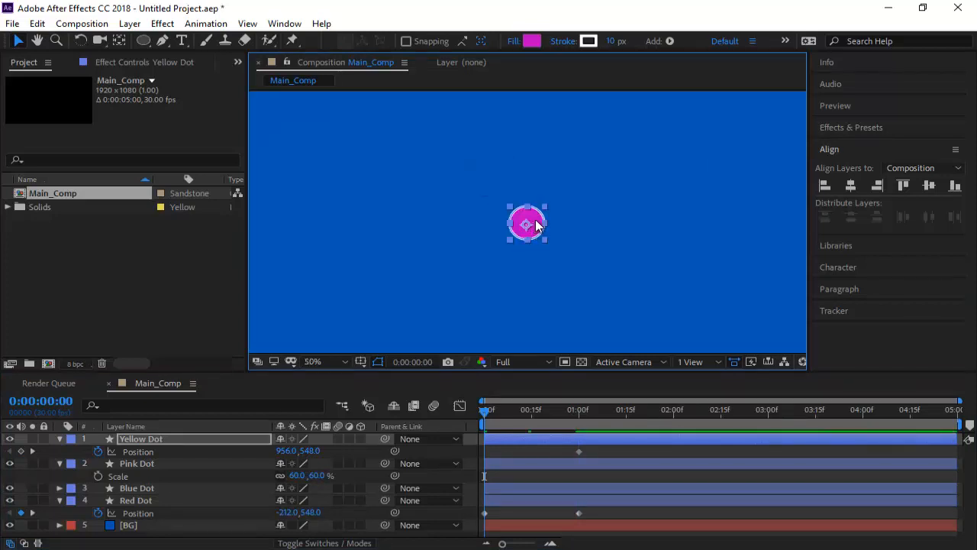
pyautogui.moveTo(537, 225); pyautogui.dragTo(539, 397)
pyautogui.press(',')
pyautogui.press('.')
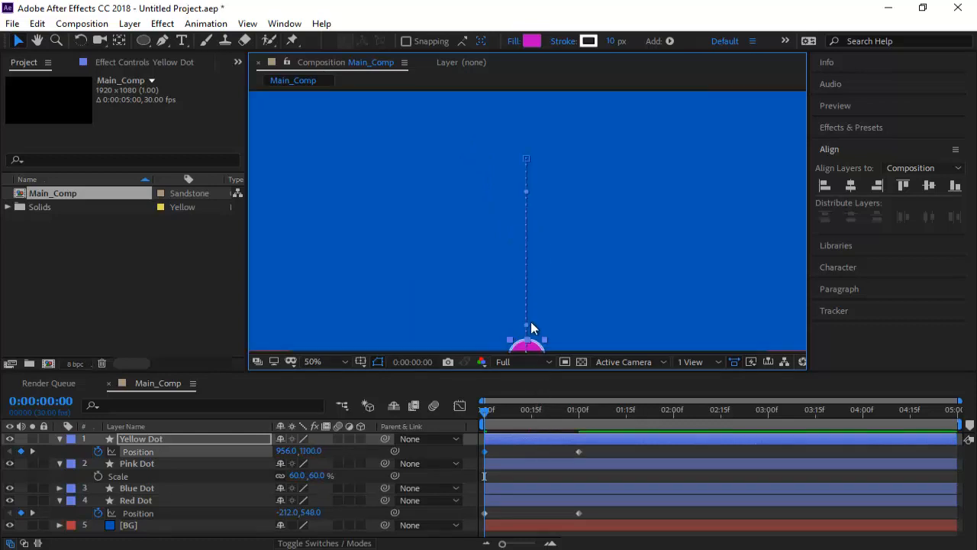
pyautogui.moveTo(572, 308); pyautogui.dragTo(572, 222)
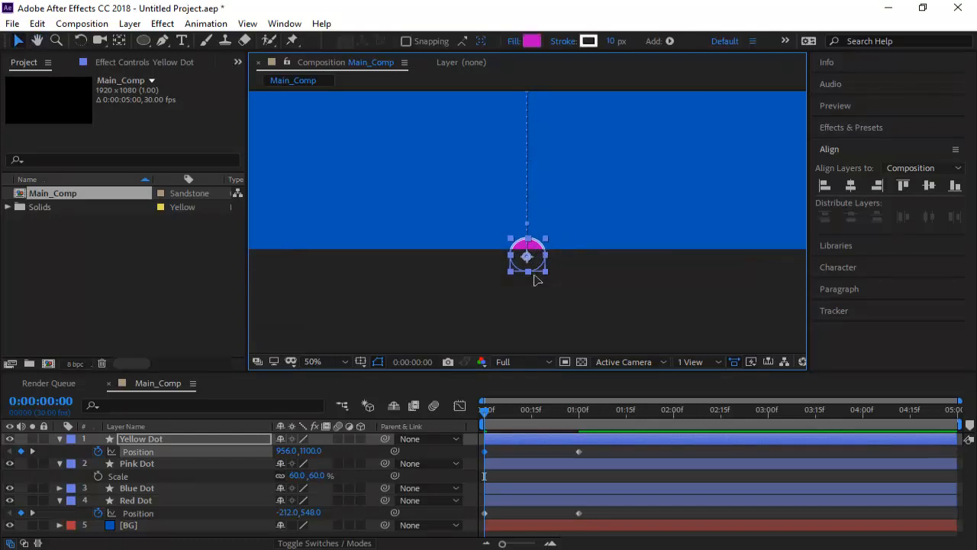
pyautogui.moveTo(537, 280); pyautogui.dragTo(537, 328)
pyautogui.press(',')
pyautogui.press(',')
pyautogui.press(',')
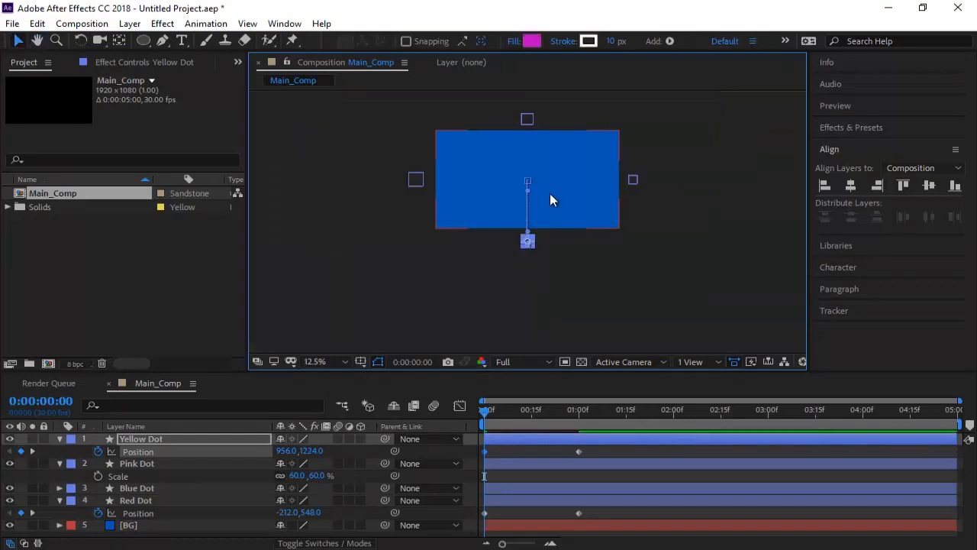
# Lower the Yellow Dot's starting position further to about 956, 1268 and fit the composition in the view
pyautogui.press('.')
pyautogui.press('.')
pyautogui.moveTo(528, 298); pyautogui.dragTo(532, 312)
pyautogui.press(',')
pyautogui.press(',')
pyautogui.click(313, 362)
pyautogui.click(347, 120)
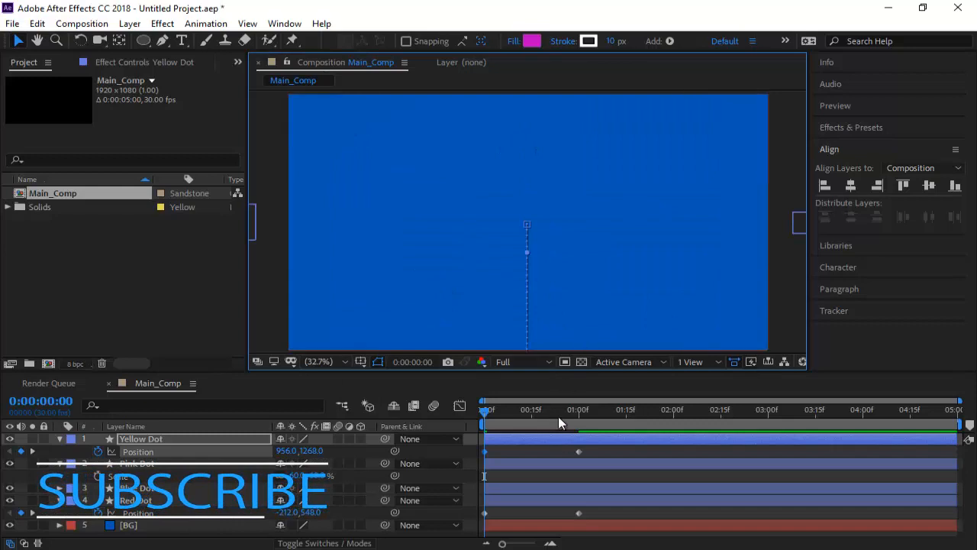
# Return the playhead to 1 s and set the Yellow Dot layer's scale to 40%
pyautogui.moveTo(483, 416); pyautogui.dragTo(578, 426)
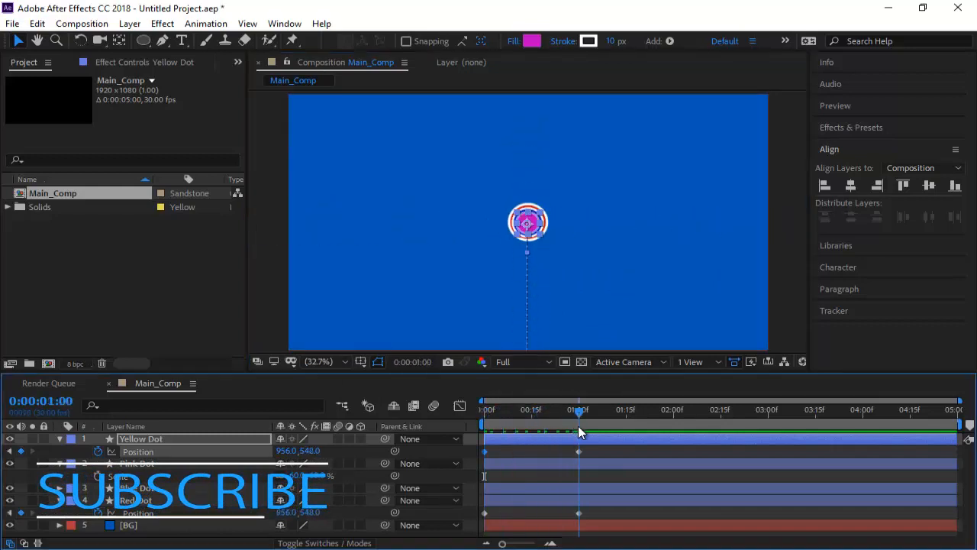
pyautogui.press('s')
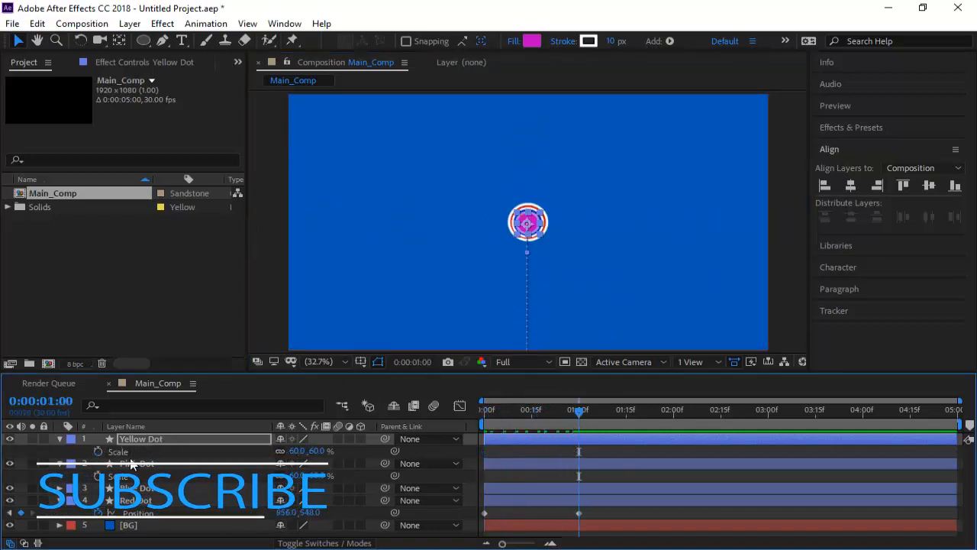
pyautogui.click(297, 451)
pyautogui.write('40')
pyautogui.press('Return')
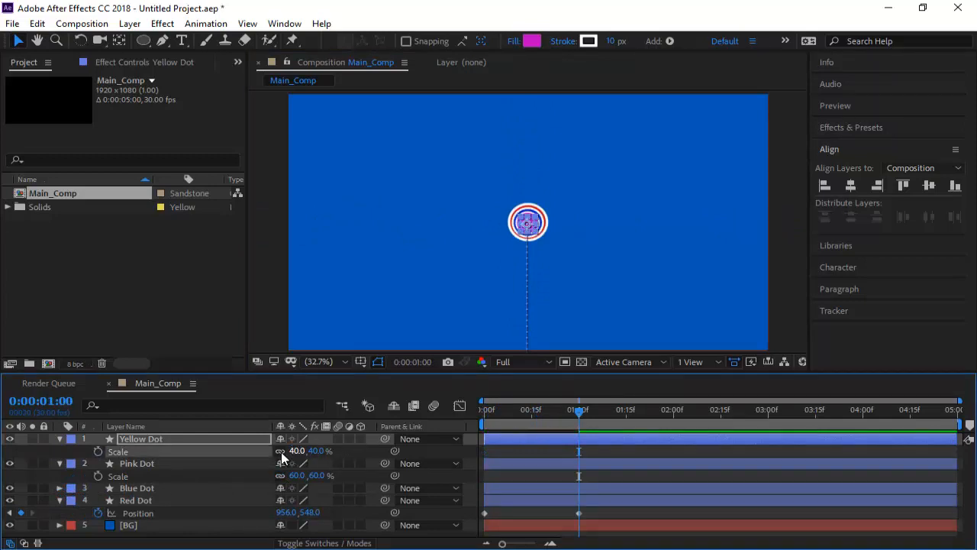
# Change the Yellow Dot's fill colour to yellow C3AA00 and deselect the layer
pyautogui.click(528, 41)
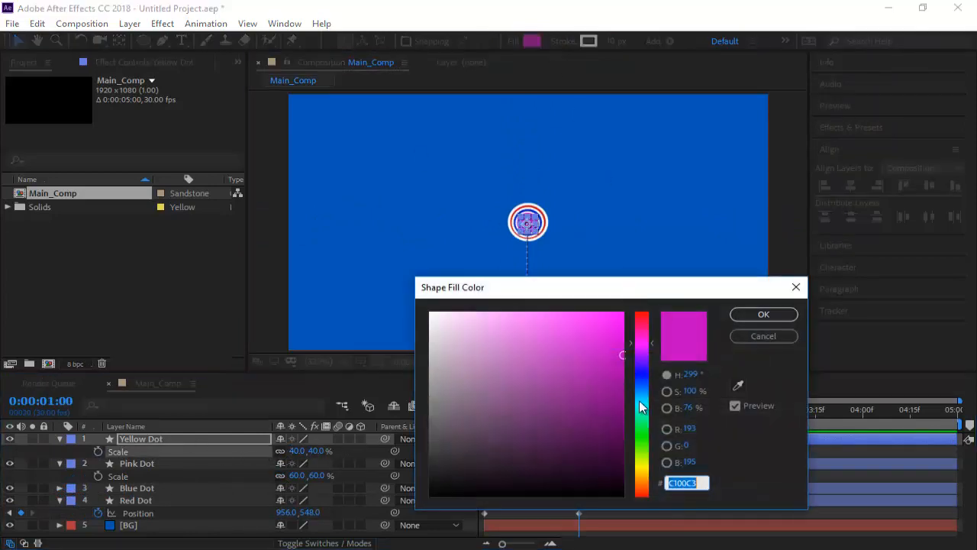
pyautogui.moveTo(642, 406); pyautogui.dragTo(640, 474)
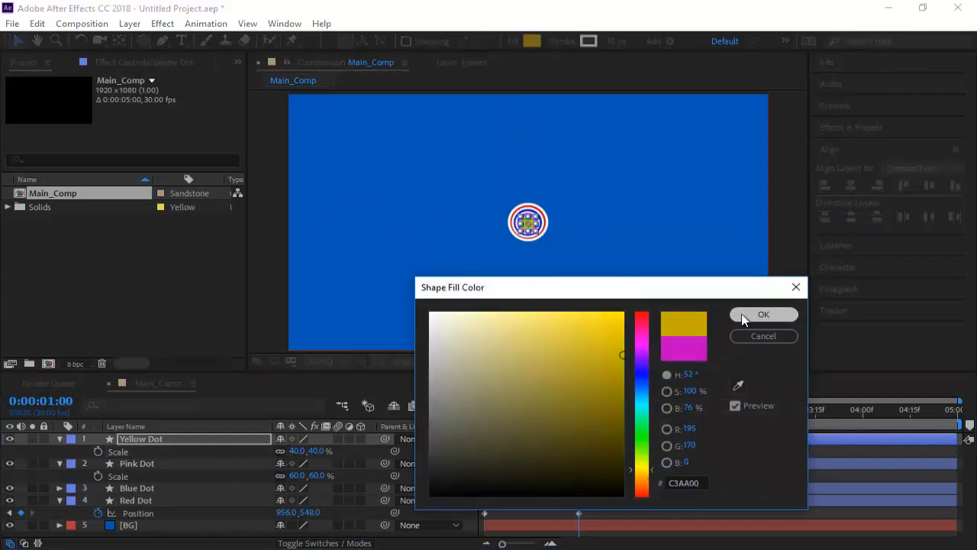
pyautogui.click(745, 316)
pyautogui.click(651, 475)
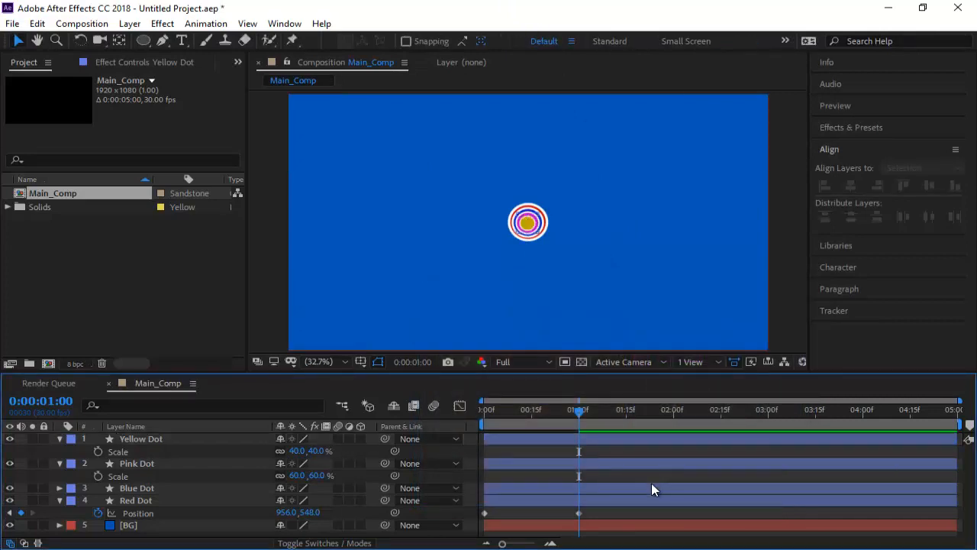
# Collapse the open layer properties and show only the keyframed properties of all layers
pyautogui.click(60, 439)
pyautogui.click(59, 487)
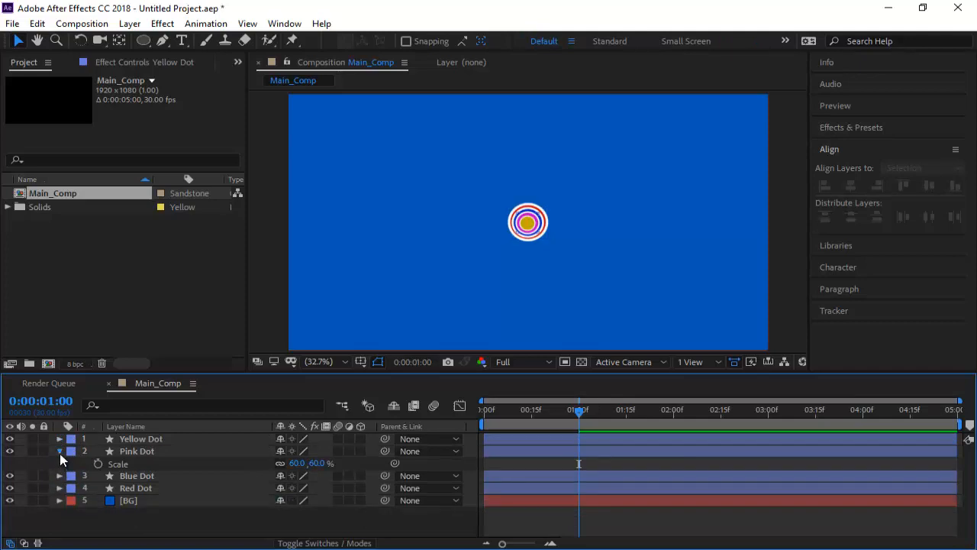
pyautogui.click(60, 451)
pyautogui.moveTo(580, 411); pyautogui.dragTo(585, 441)
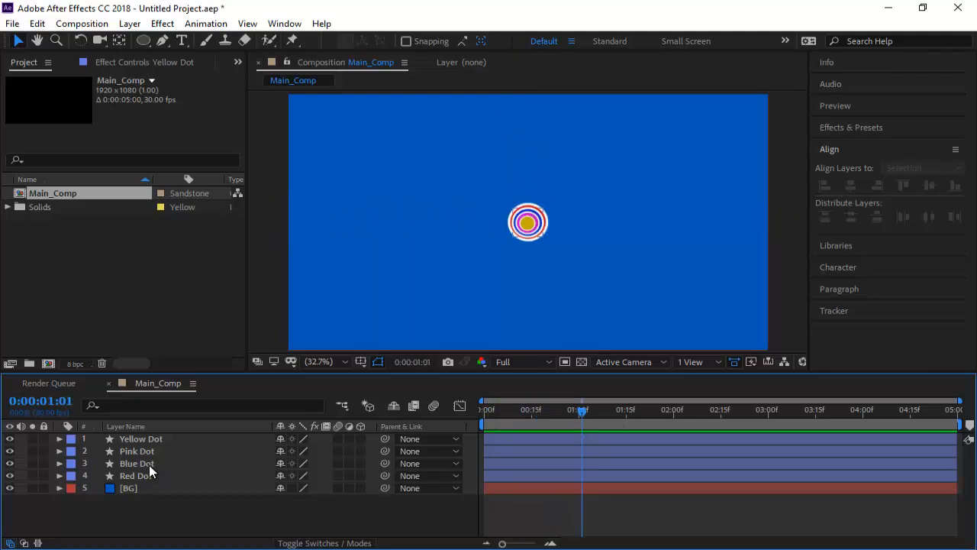
pyautogui.press('u')
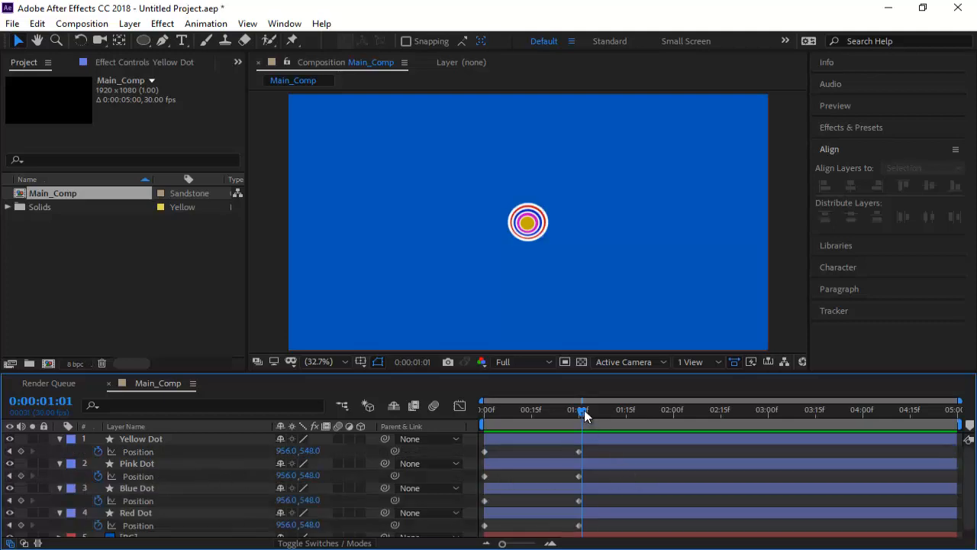
# Show Position and Scale for all layers and add Scale keyframes to every one of them at 1 s
pyautogui.moveTo(582, 410); pyautogui.dragTo(580, 416)
pyautogui.click(153, 439)
pyautogui.press('s')
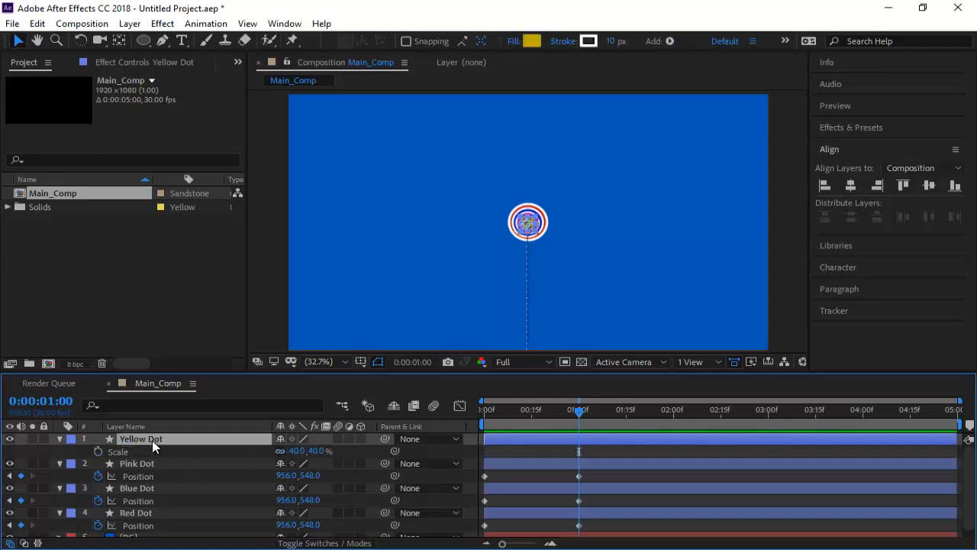
pyautogui.hotkey('ctrl', 'a')
pyautogui.hotkey('ctrl', '`')
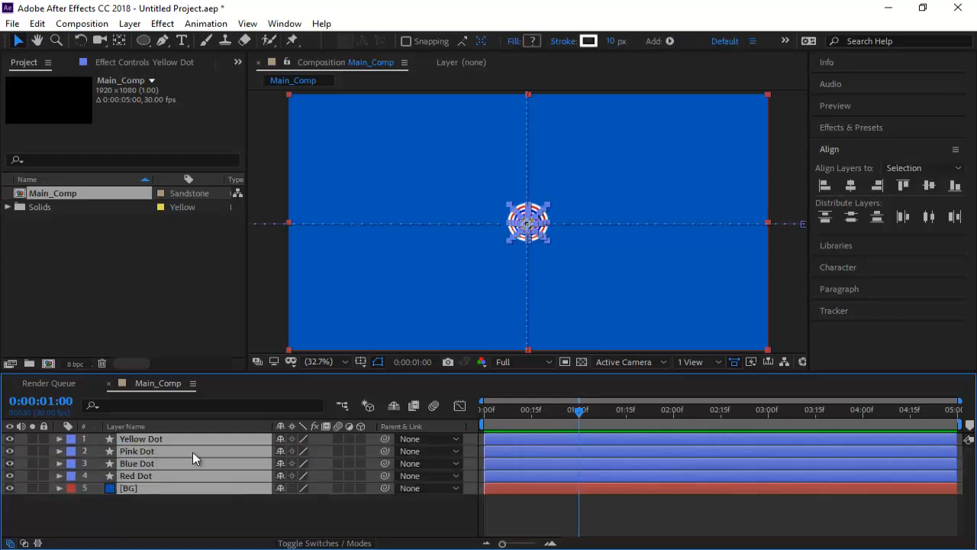
pyautogui.press('s')
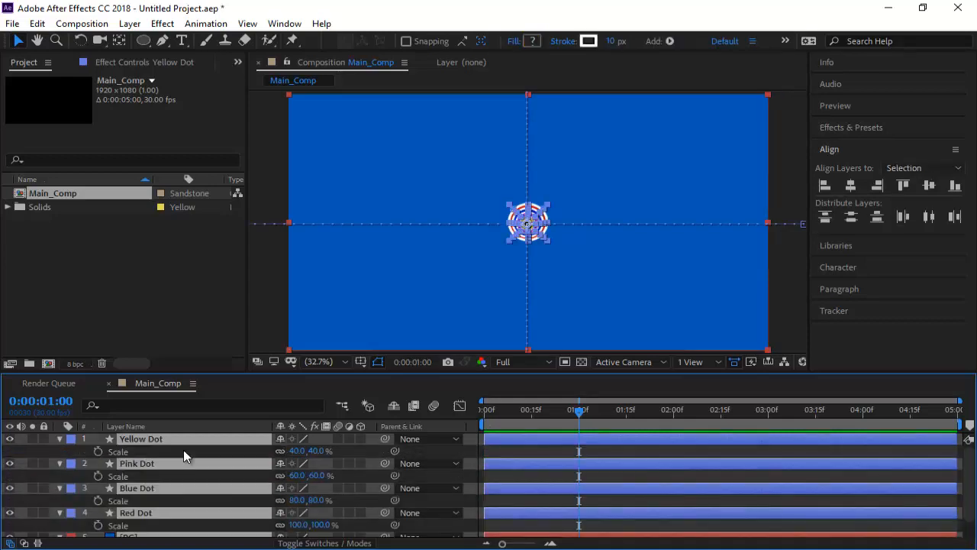
pyautogui.hotkey('shift', 'p')
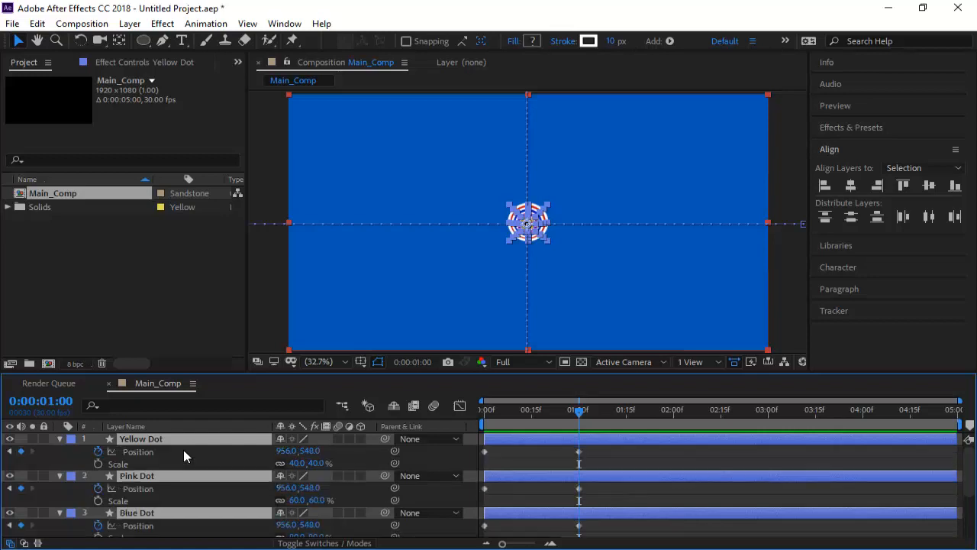
pyautogui.scroll(-1, 183, 450)
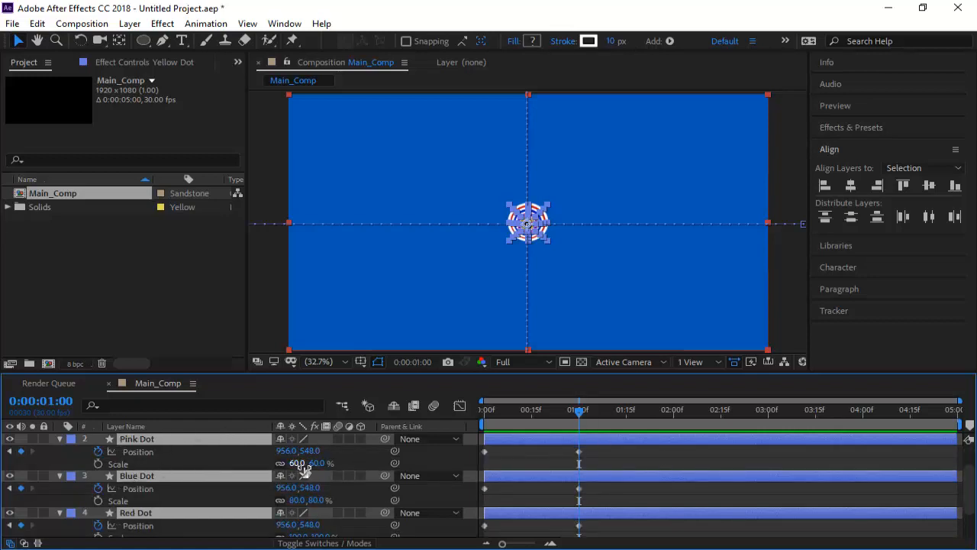
pyautogui.click(97, 463)
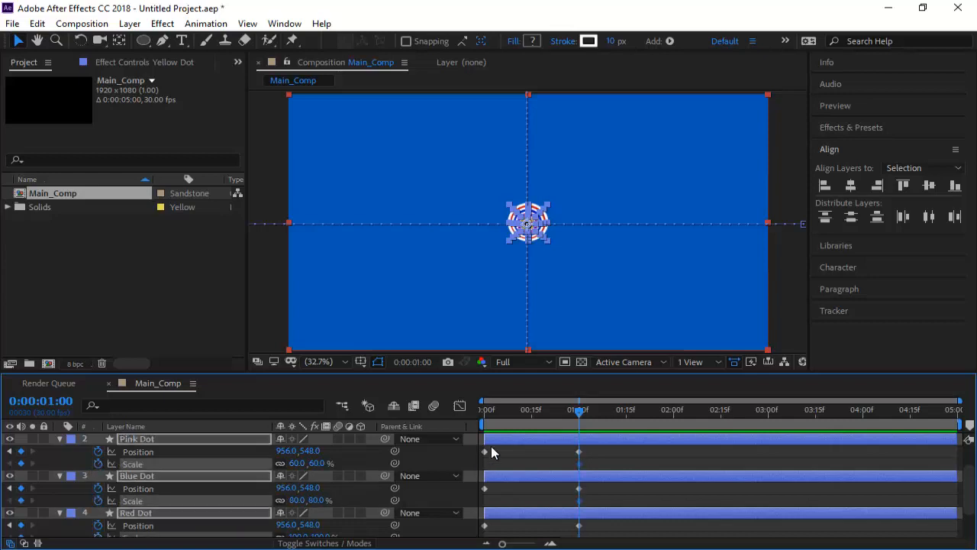
# Set the scale of all selected layers to 100% at 0 s and deselect them
pyautogui.moveTo(579, 414); pyautogui.dragTo(480, 419)
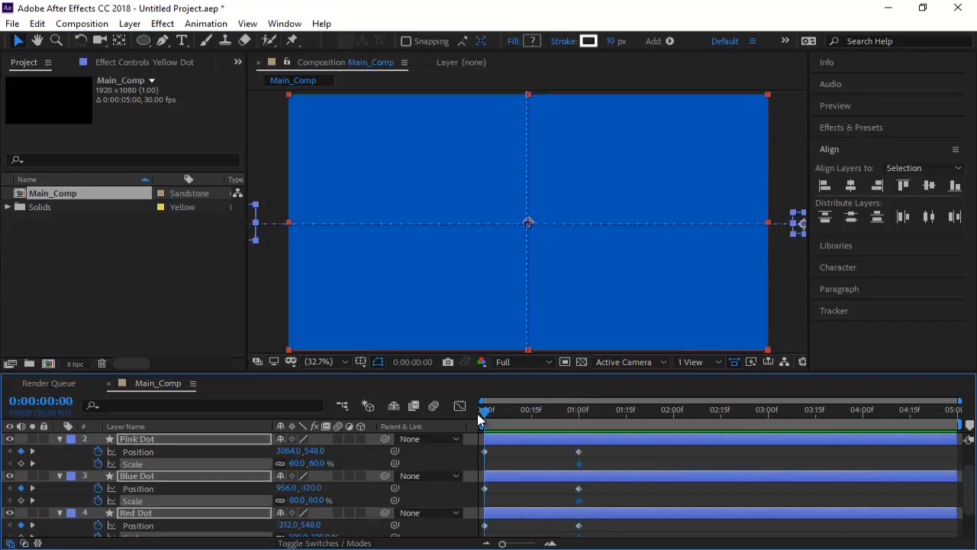
pyautogui.click(292, 463)
pyautogui.write('100')
pyautogui.press('Return')
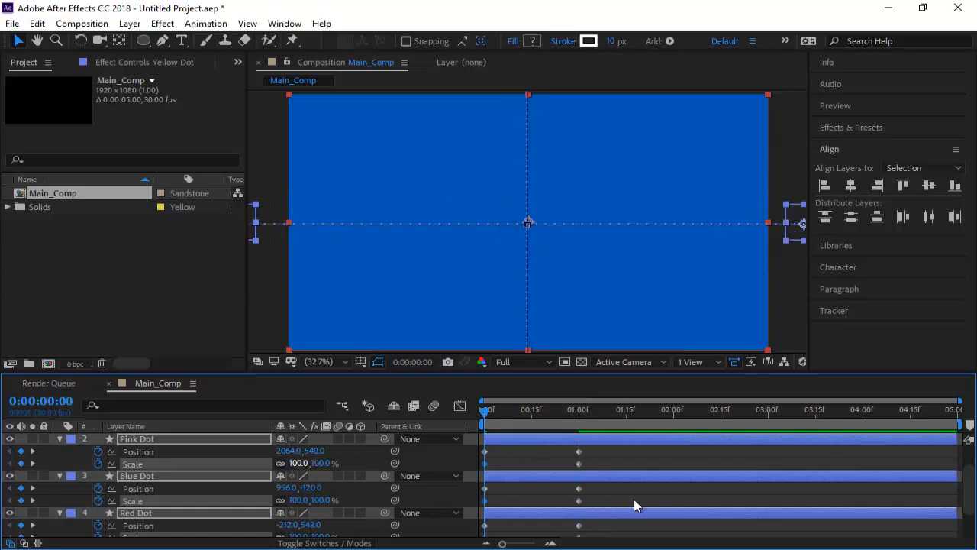
pyautogui.click(641, 455)
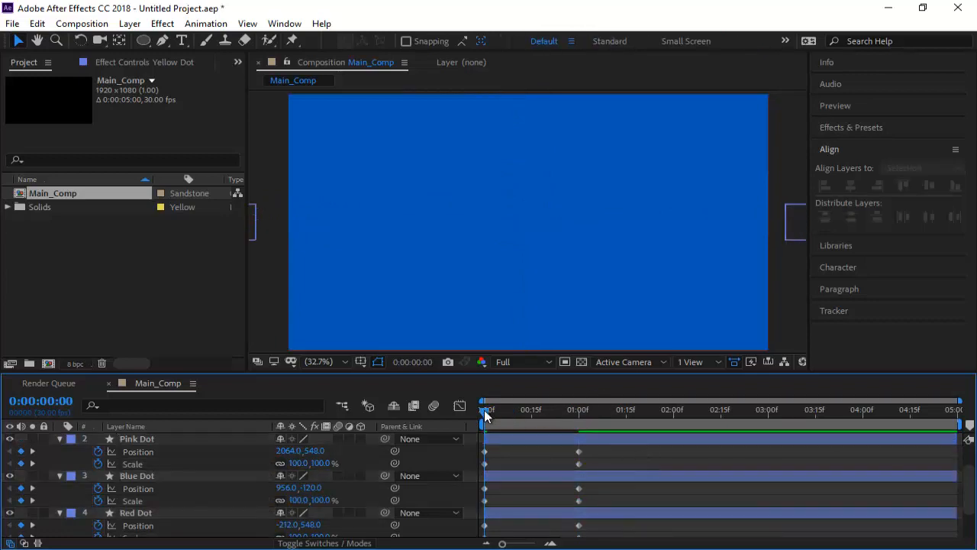
# Scrub the animation from 0 s to 0:00:01:02 and examine the stacked dots up close
pyautogui.moveTo(484, 410); pyautogui.dragTo(585, 444)
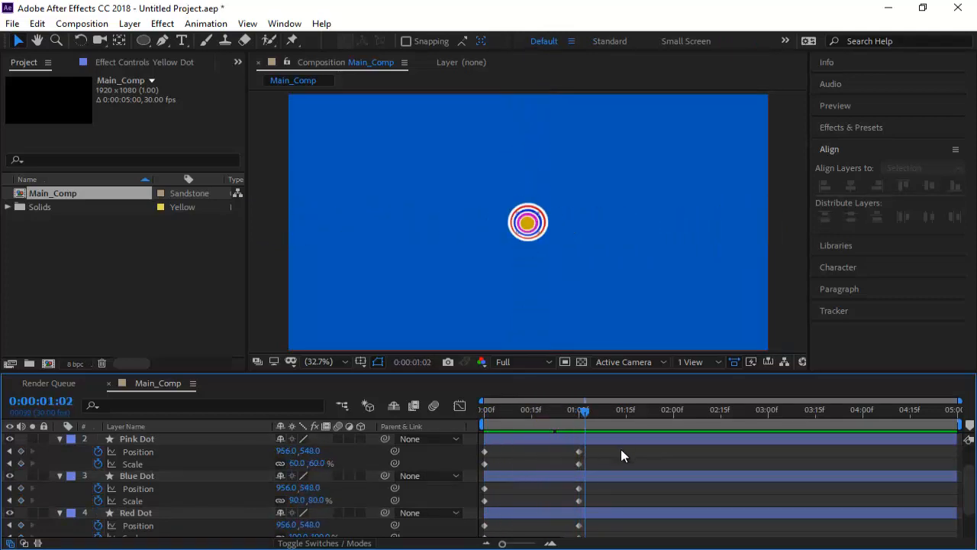
pyautogui.scroll(-1, 561, 207)
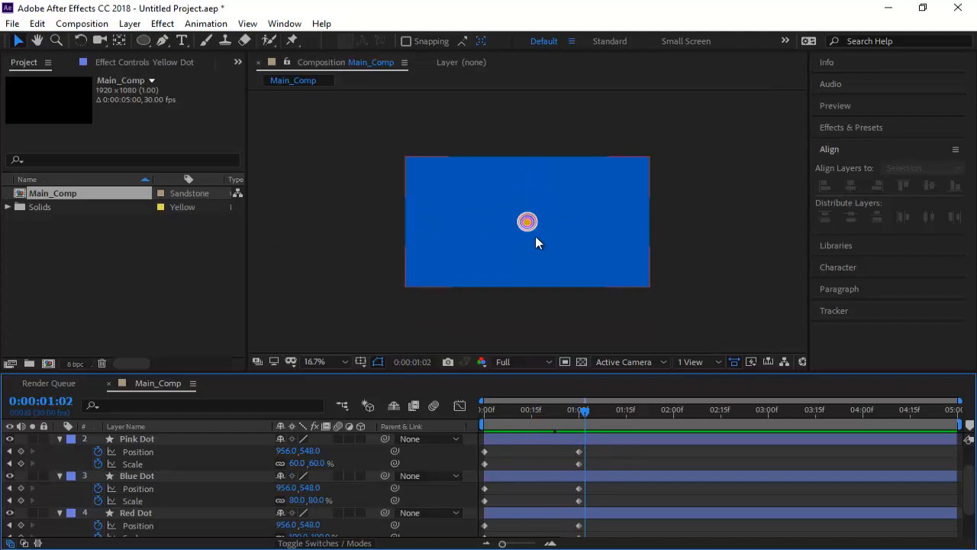
pyautogui.scroll(5, 532, 240)
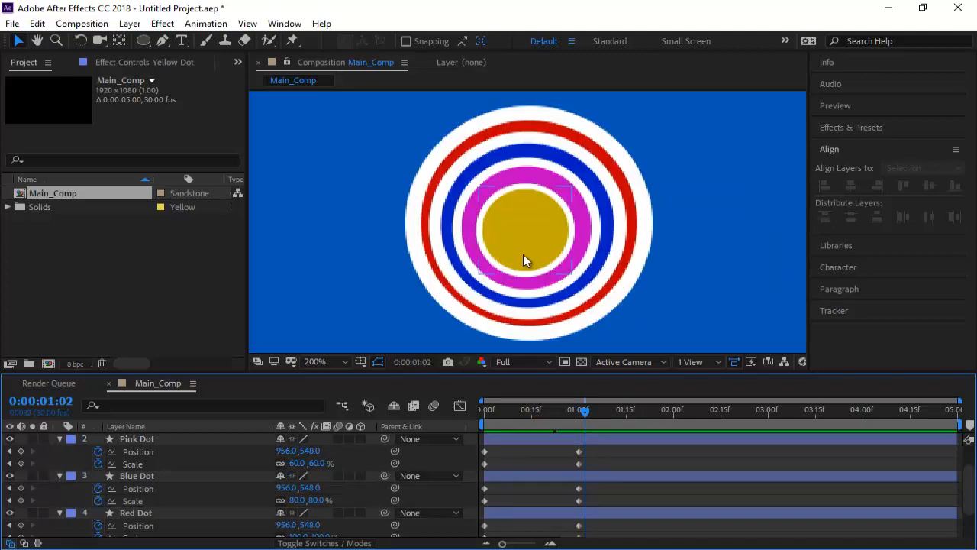
# Try to nudge the four dot layers slightly upward together, leaving the BG layer out of the selection
pyautogui.click(140, 443)
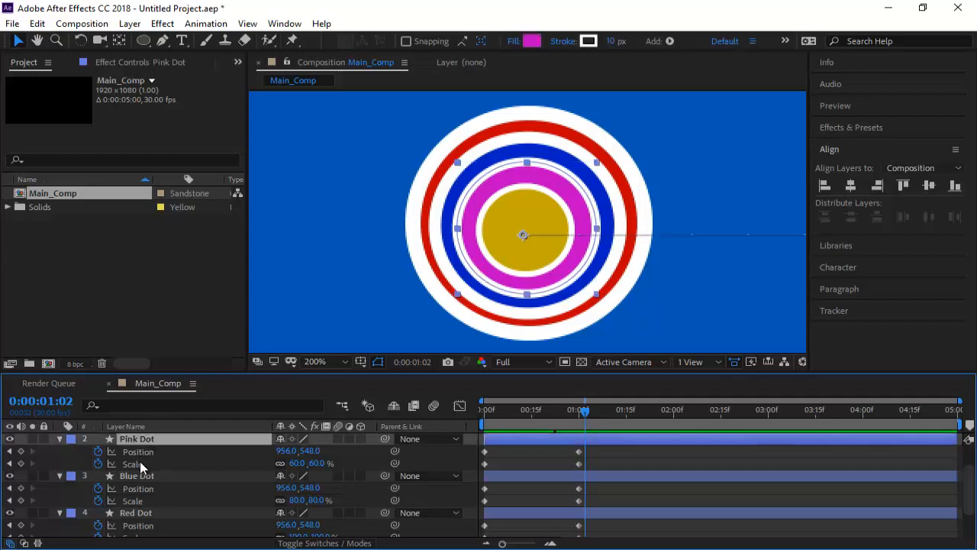
pyautogui.click(60, 439)
pyautogui.hotkey('ctrl', 'a')
pyautogui.click(59, 451)
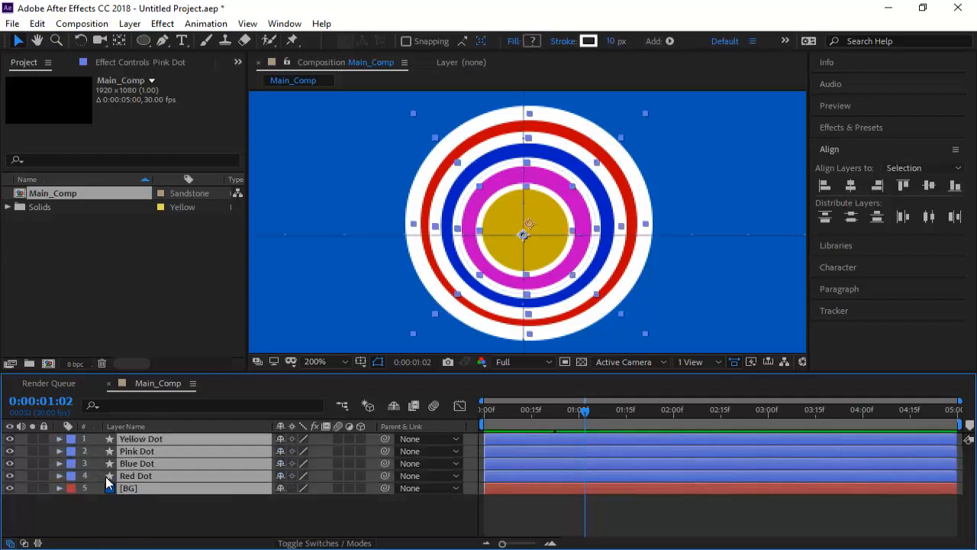
pyautogui.click(141, 502)
pyautogui.click(135, 476)
pyautogui.keyDown('shift'); pyautogui.click(143, 439); pyautogui.keyUp('shift')
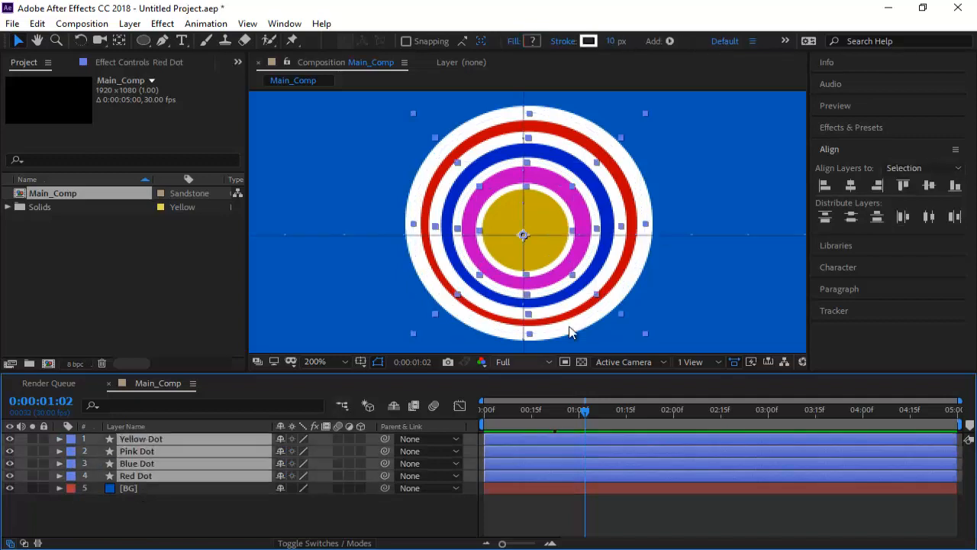
pyautogui.press('Up')
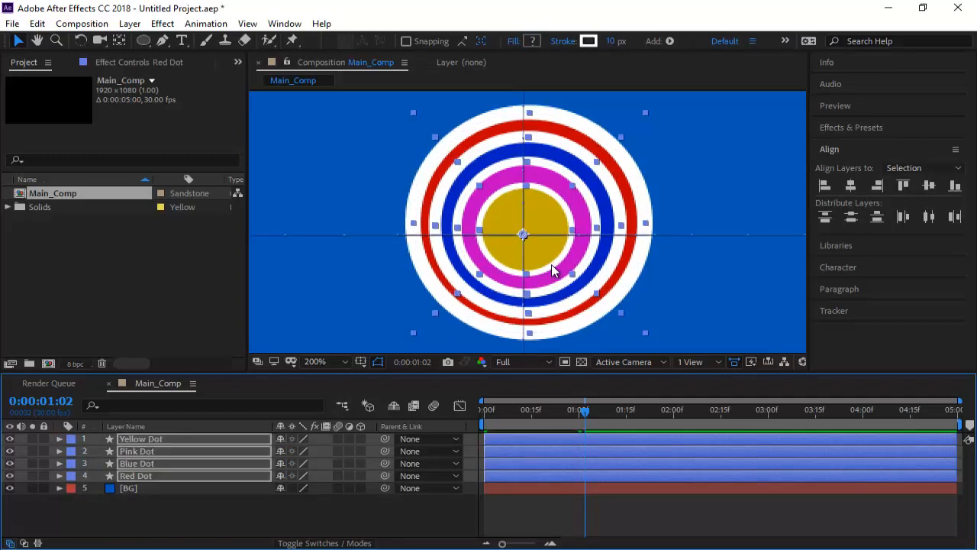
pyautogui.click(307, 498)
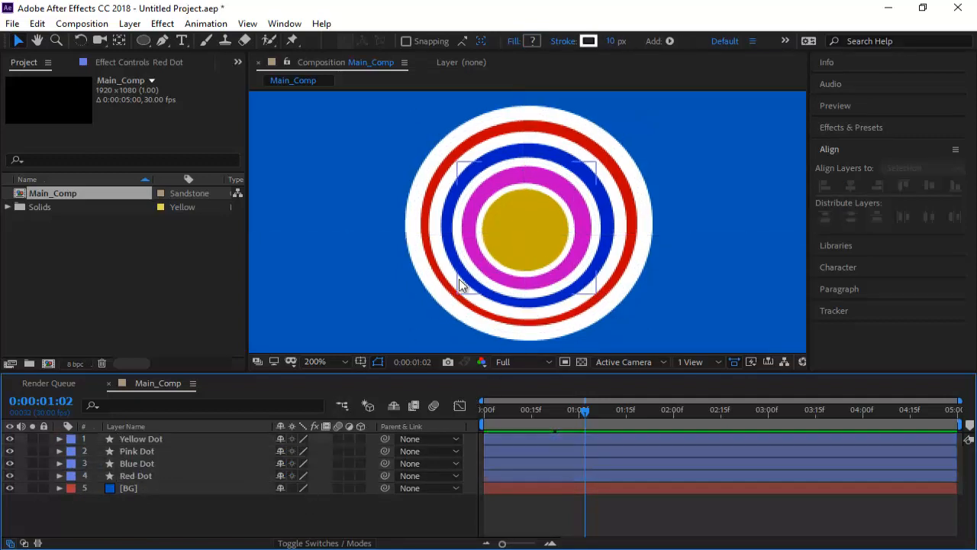
# Apply Easy Ease to all Position and Scale keyframes of the four dot layers, excluding the BG layer's keyframes
pyautogui.scroll(-6, 539, 252)
pyautogui.scroll(2, 538, 248)
pyautogui.scroll(-2, 537, 248)
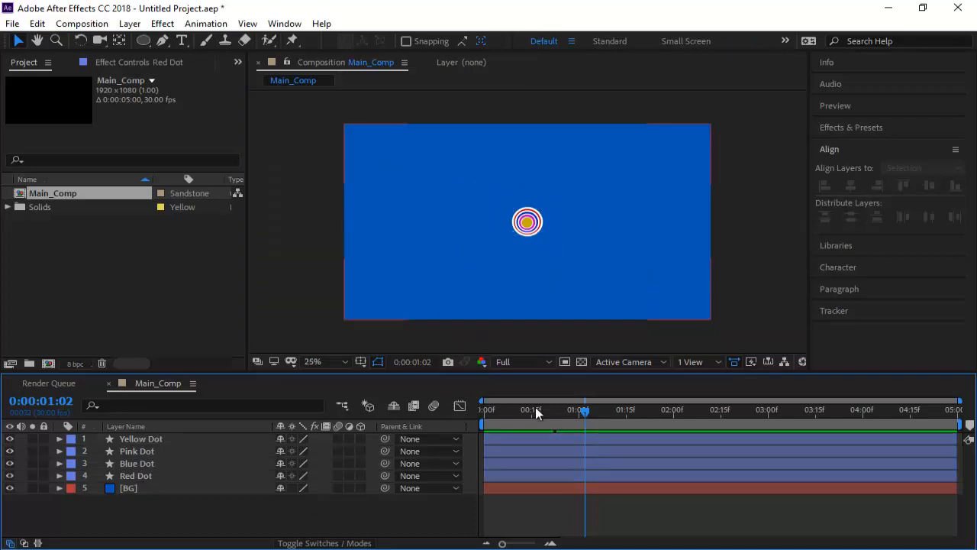
pyautogui.press('u')
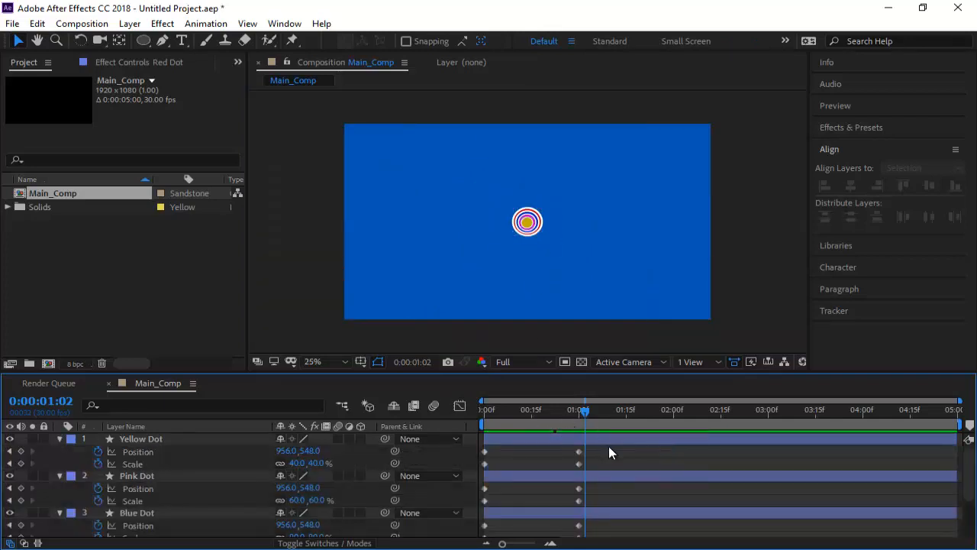
pyautogui.moveTo(609, 452); pyautogui.dragTo(478, 539)
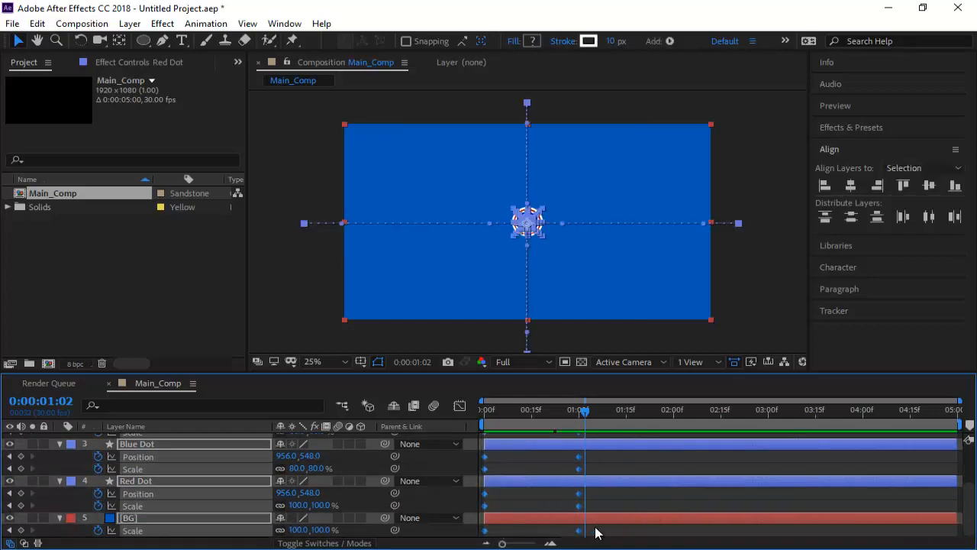
pyautogui.moveTo(596, 534); pyautogui.dragTo(481, 539)
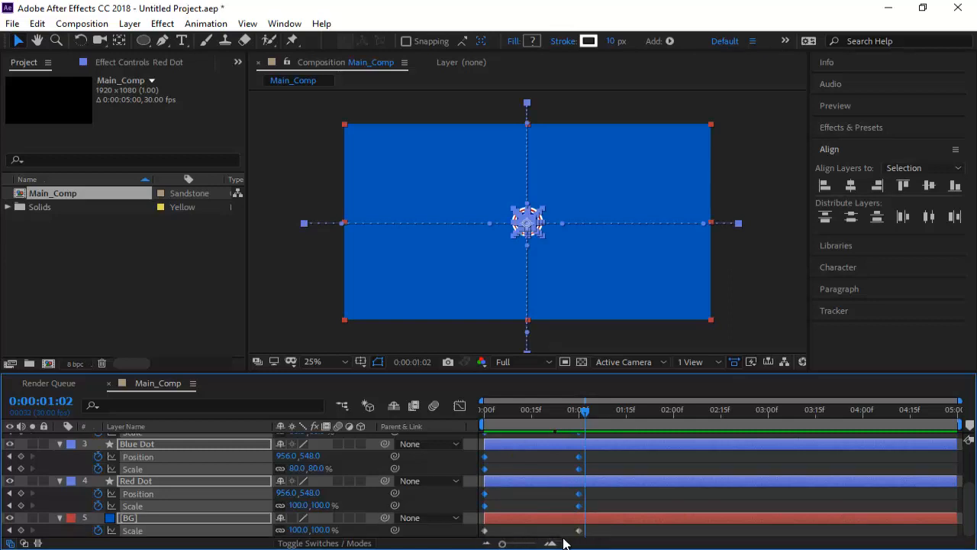
pyautogui.rightClick(579, 468)
pyautogui.moveTo(632, 462)
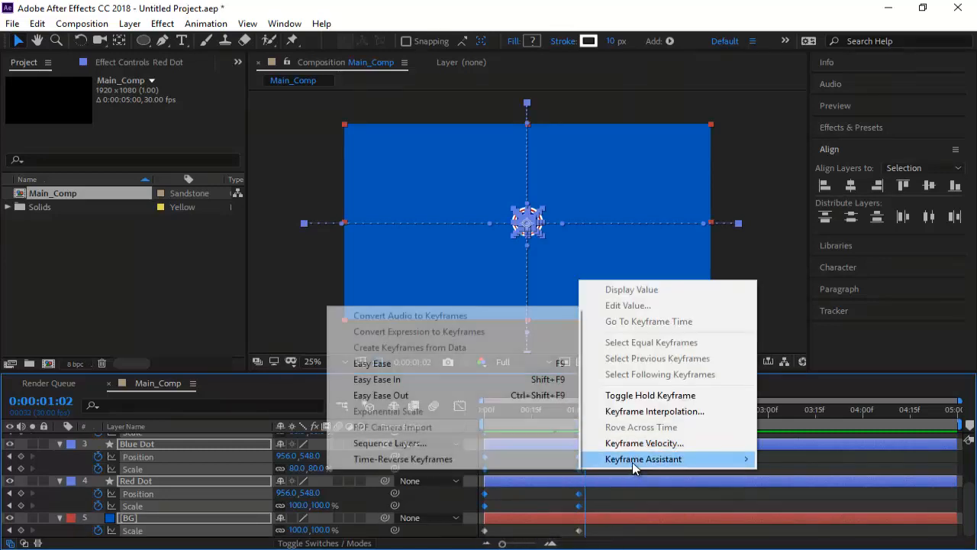
pyautogui.click(463, 367)
# Delete the BG layer's Scale keyframes and collapse that layer
pyautogui.moveTo(602, 534); pyautogui.dragTo(480, 540)
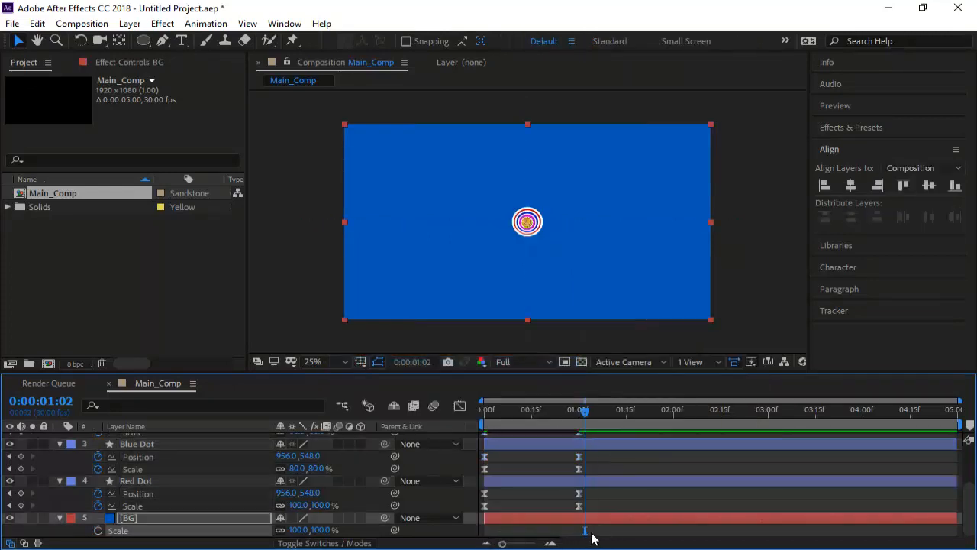
pyautogui.click(60, 518)
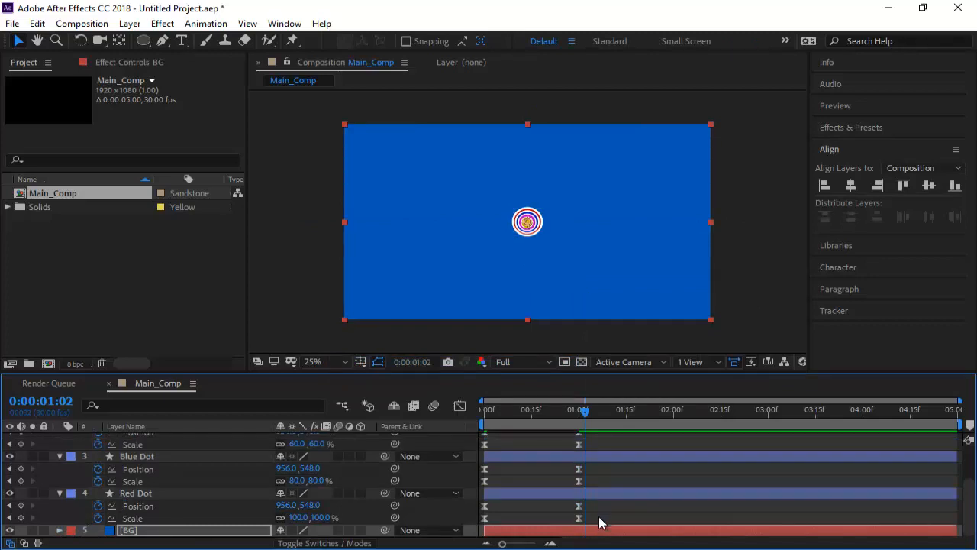
# Reshape the Red Dot's speed curve in the Graph Editor into a steep peak near the middle of its move
pyautogui.moveTo(608, 503); pyautogui.dragTo(482, 521)
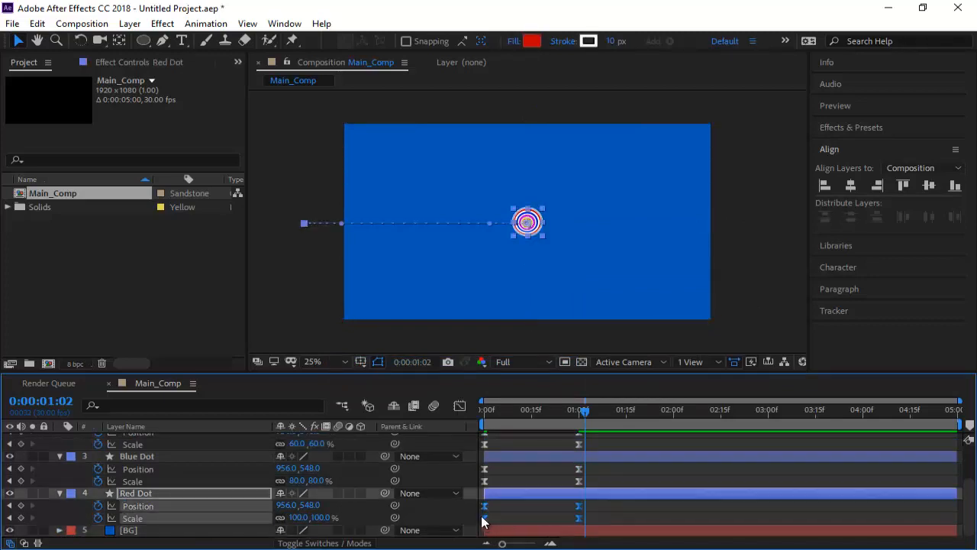
pyautogui.click(459, 406)
pyautogui.click(570, 475)
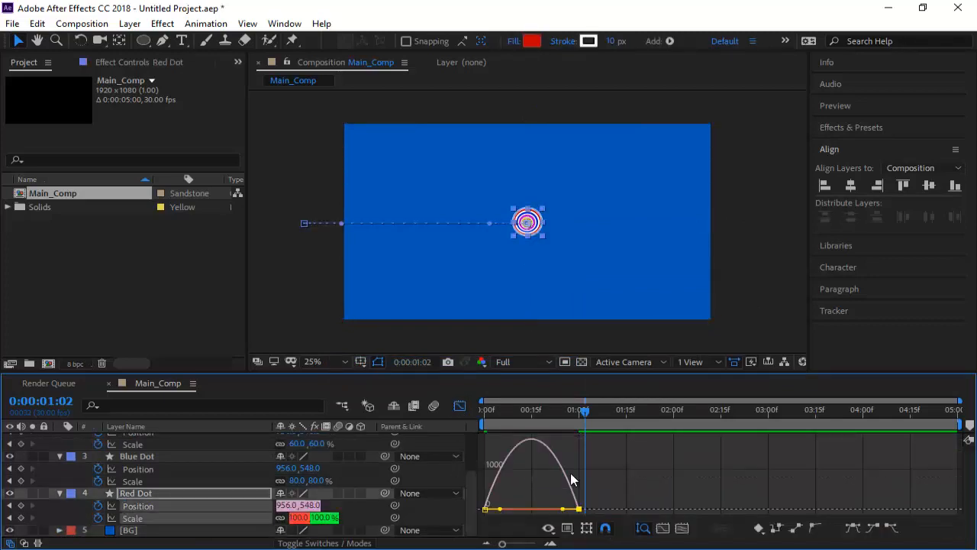
pyautogui.moveTo(558, 508); pyautogui.dragTo(544, 525)
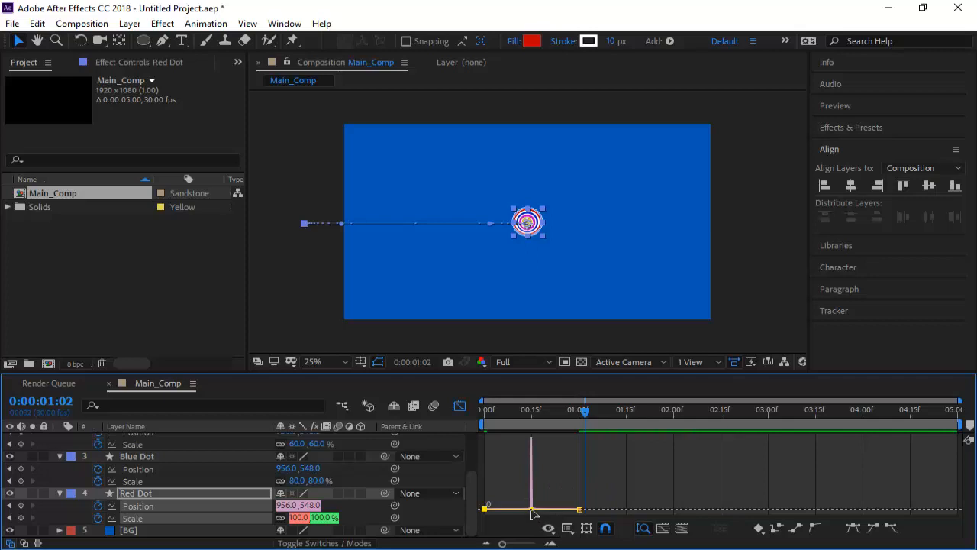
pyautogui.moveTo(530, 510); pyautogui.dragTo(522, 512)
pyautogui.moveTo(535, 516)
pyautogui.mouseDown()
pyautogui.moveTo(508, 514)
pyautogui.moveTo(539, 516)
pyautogui.mouseUp()
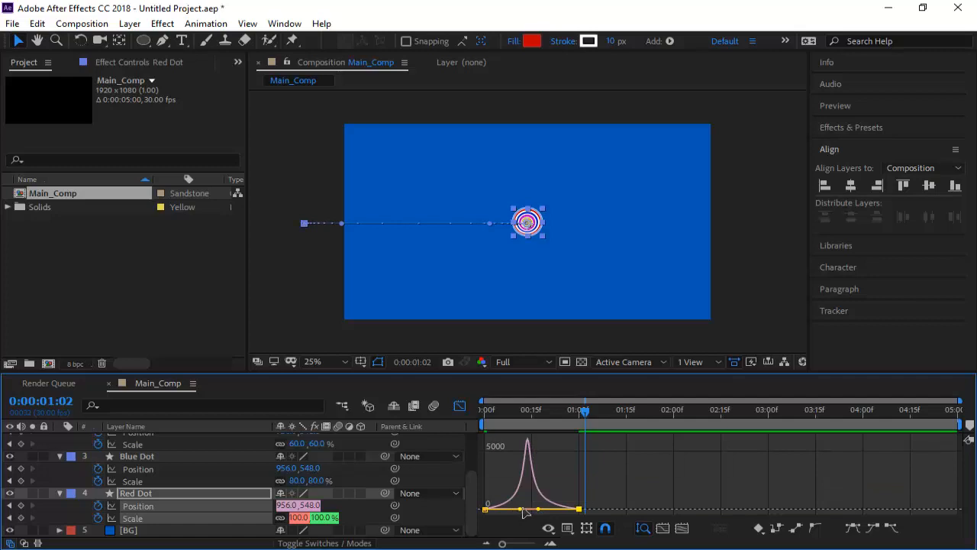
pyautogui.click(458, 410)
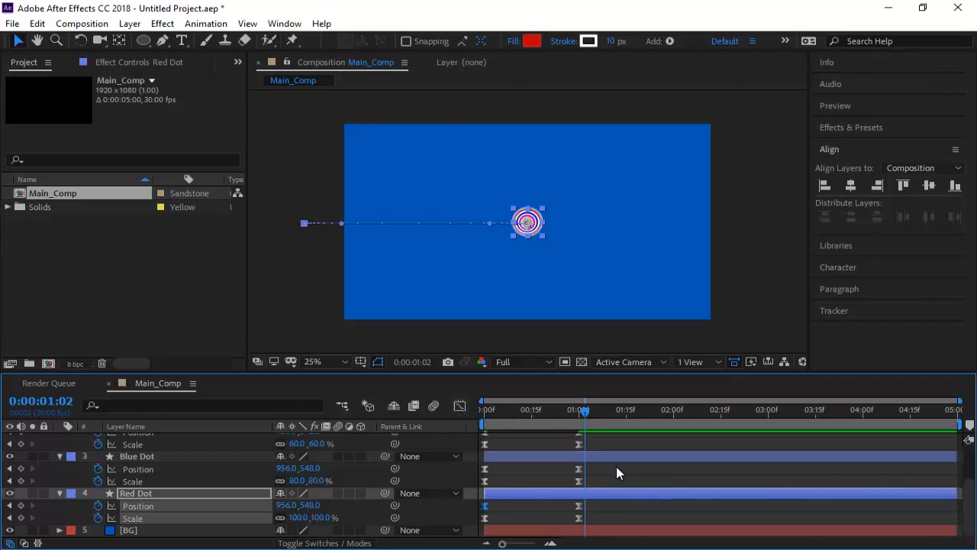
# Apply Easy Ease to the Blue Dot's Position and Scale keyframes at 0 s and 1 s
pyautogui.moveTo(610, 463); pyautogui.dragTo(492, 486)
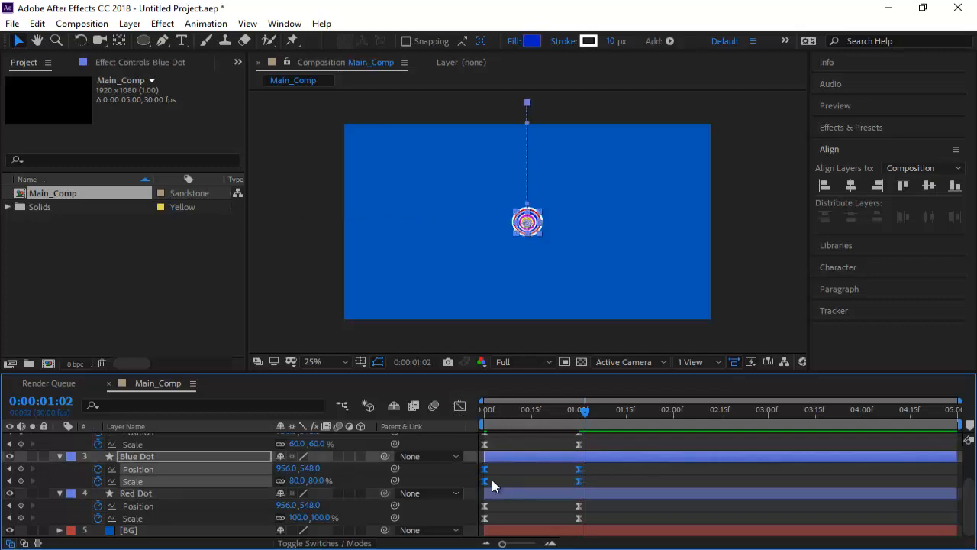
pyautogui.rightClick(486, 478)
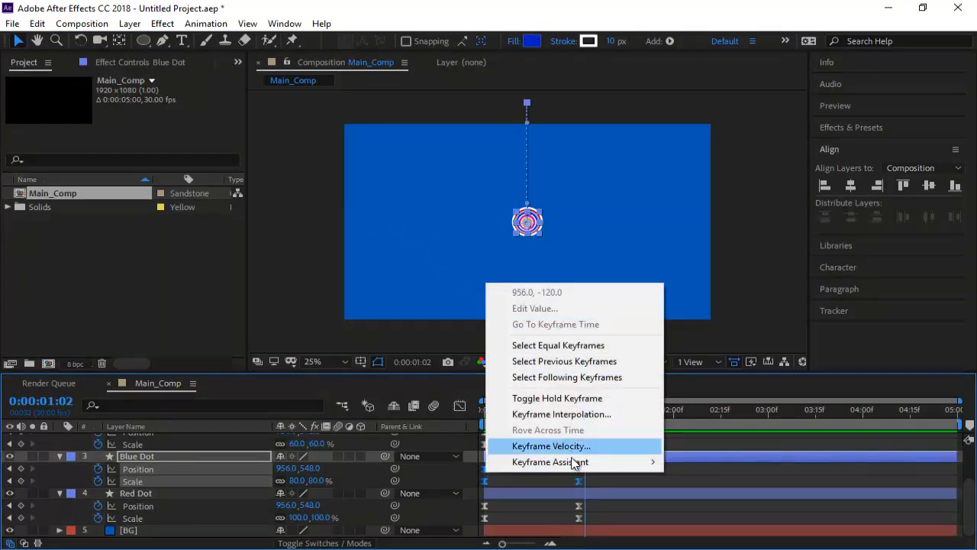
pyautogui.moveTo(573, 461)
pyautogui.click(714, 366)
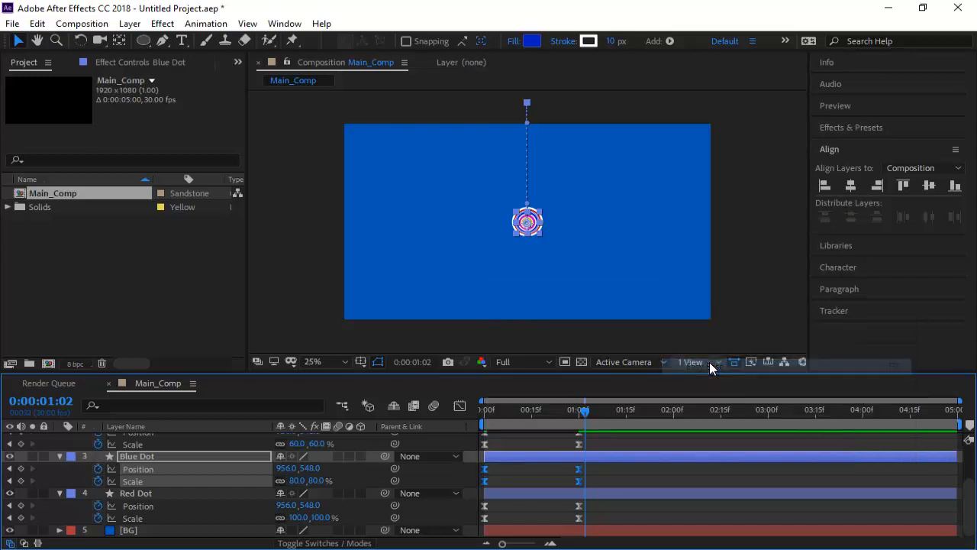
# Reshape the Blue Dot's speed curve in the Graph Editor into a steep peak near the middle of its move
pyautogui.click(459, 407)
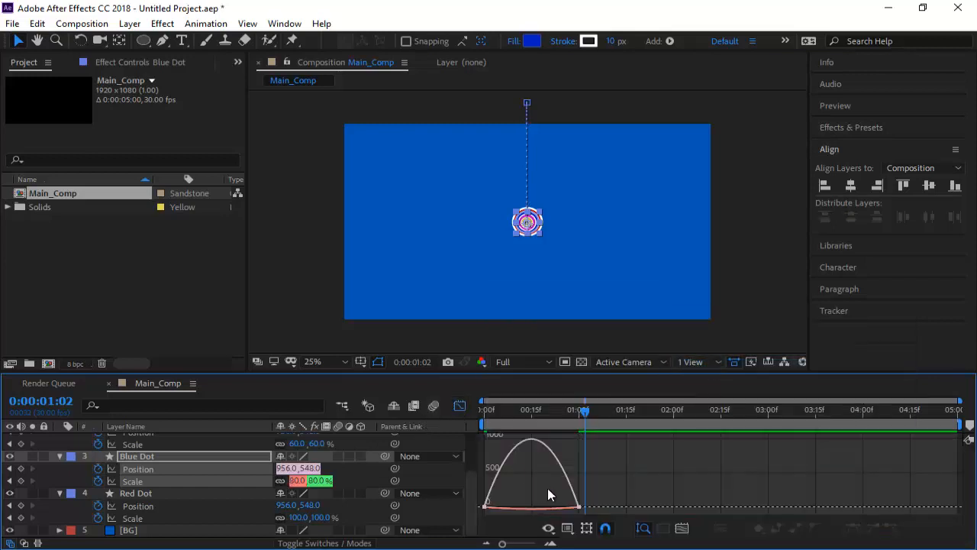
pyautogui.moveTo(550, 488); pyautogui.dragTo(527, 509)
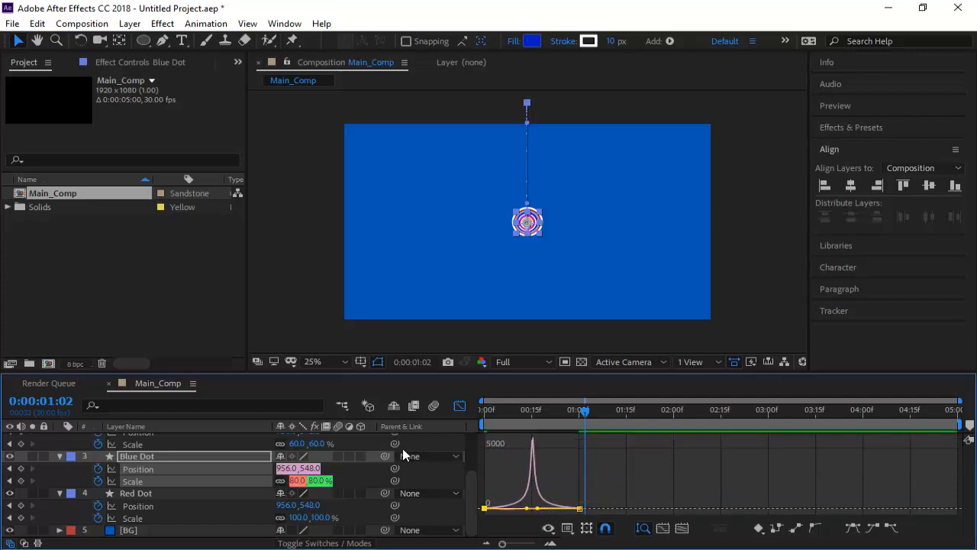
pyautogui.click(460, 405)
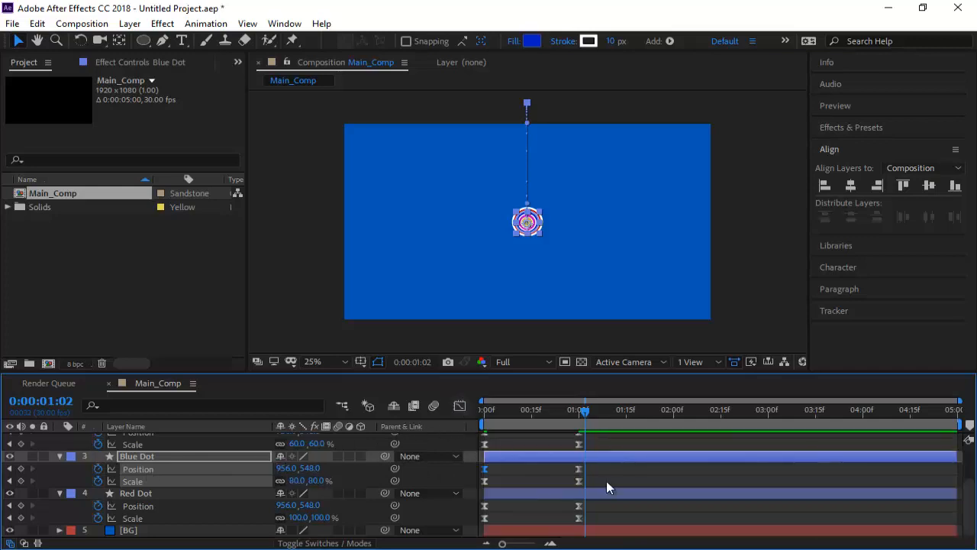
# Reshape the Pink Dot's Position and Scale speed curve into a steep central peak in the Graph Editor
pyautogui.scroll(1, 607, 481)
pyautogui.moveTo(600, 464); pyautogui.dragTo(473, 486)
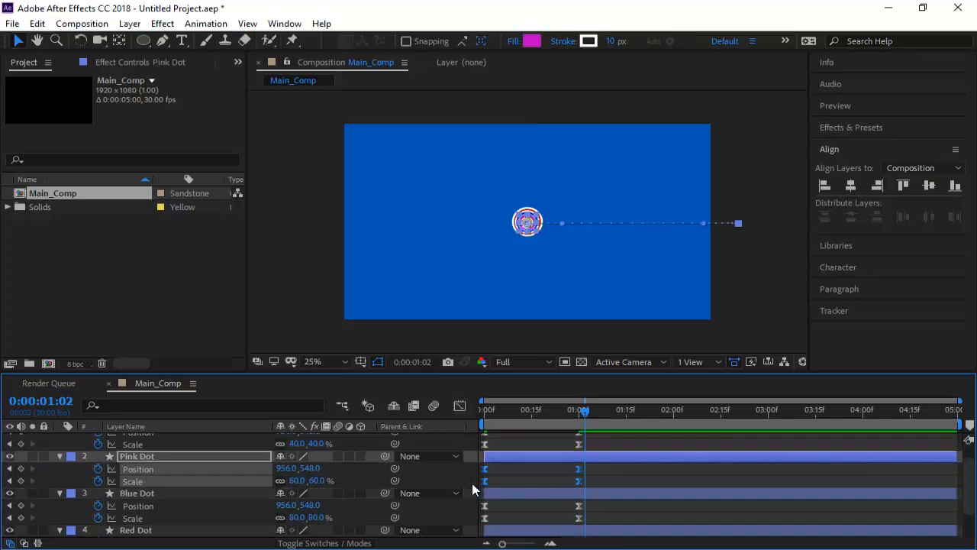
pyautogui.click(459, 405)
pyautogui.moveTo(543, 480); pyautogui.dragTo(527, 510)
pyautogui.click(457, 409)
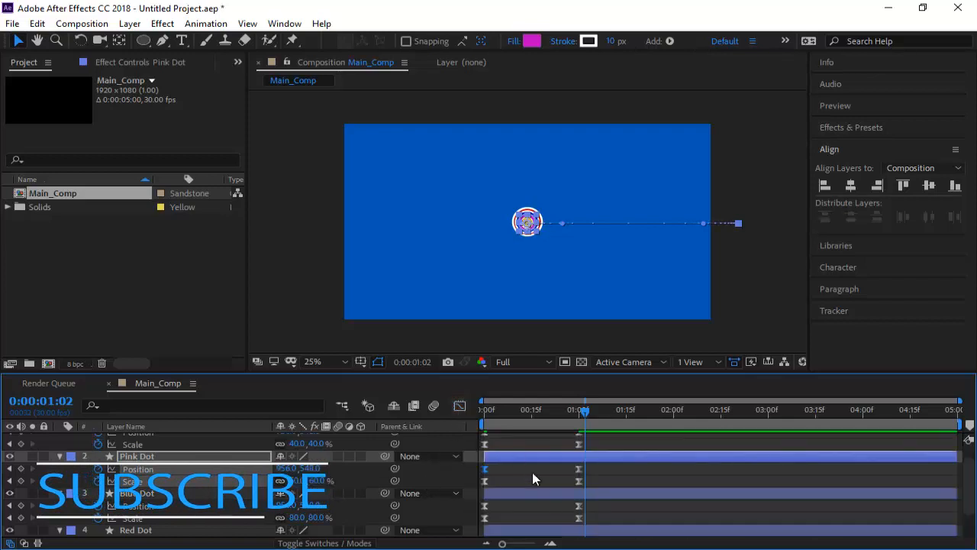
# Reshape the Yellow Dot's Position and Scale easing in the Graph Editor so its speed peaks sharply mid-move
pyautogui.moveTo(597, 448); pyautogui.dragTo(481, 462)
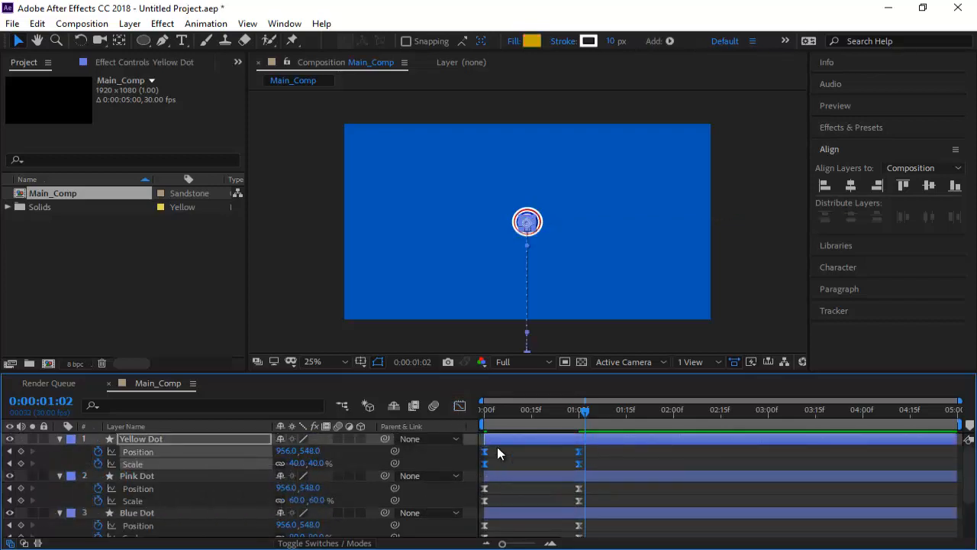
pyautogui.click(459, 405)
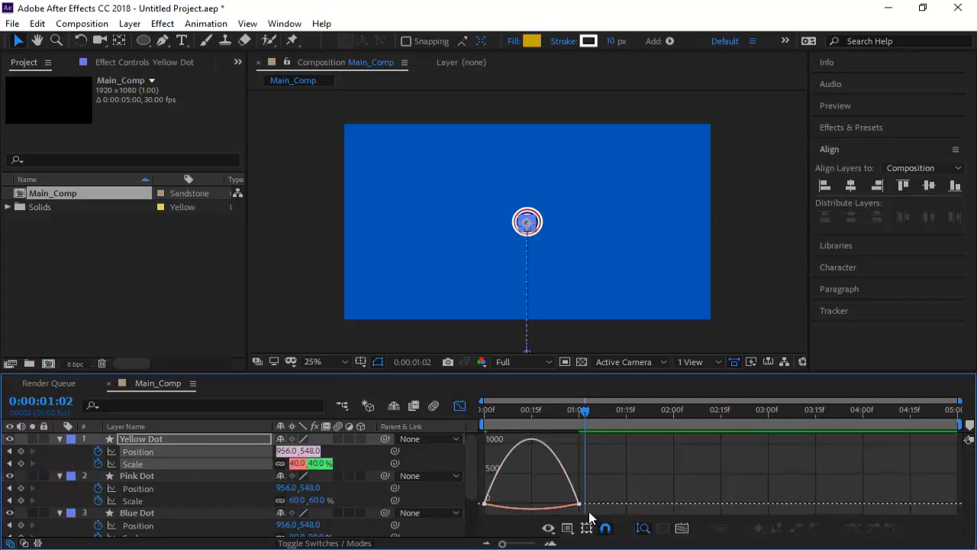
pyautogui.moveTo(563, 504); pyautogui.dragTo(523, 505)
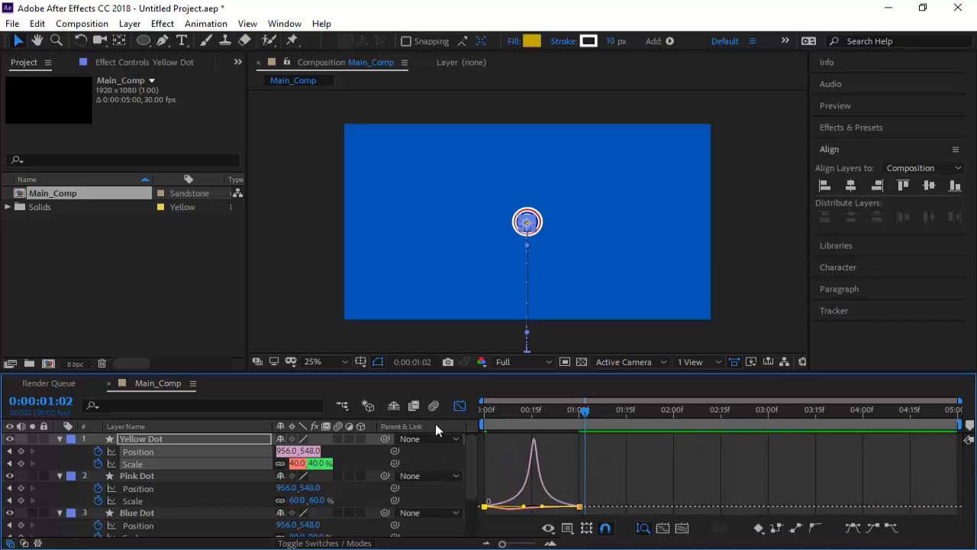
pyautogui.click(459, 406)
# Play the composition from 0 s to check the eased motion of all four dots
pyautogui.moveTo(498, 410); pyautogui.dragTo(484, 409)
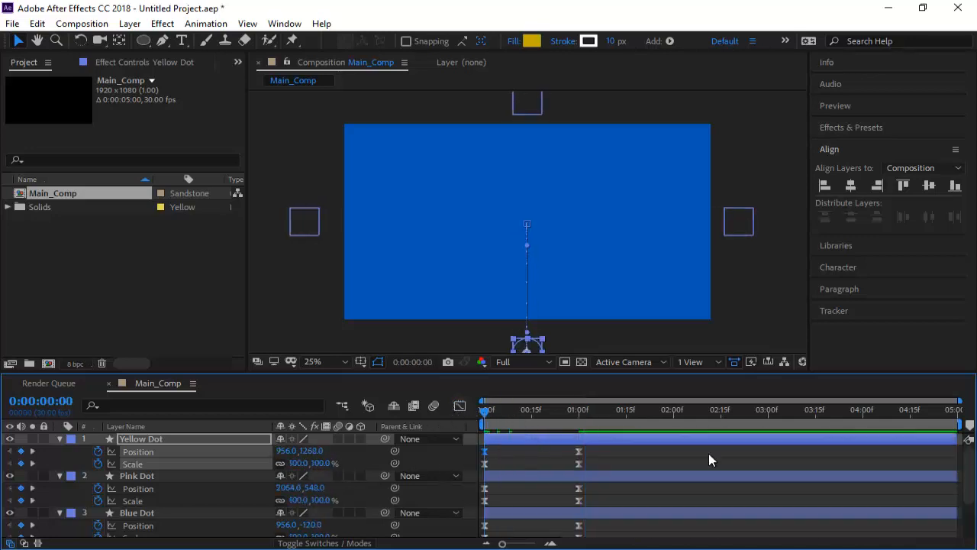
pyautogui.press('space')
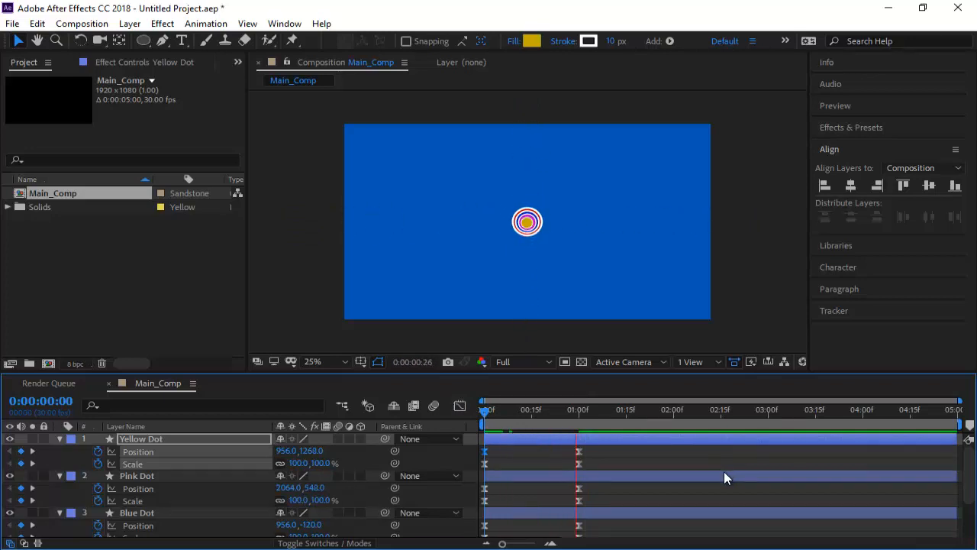
pyautogui.press('space')
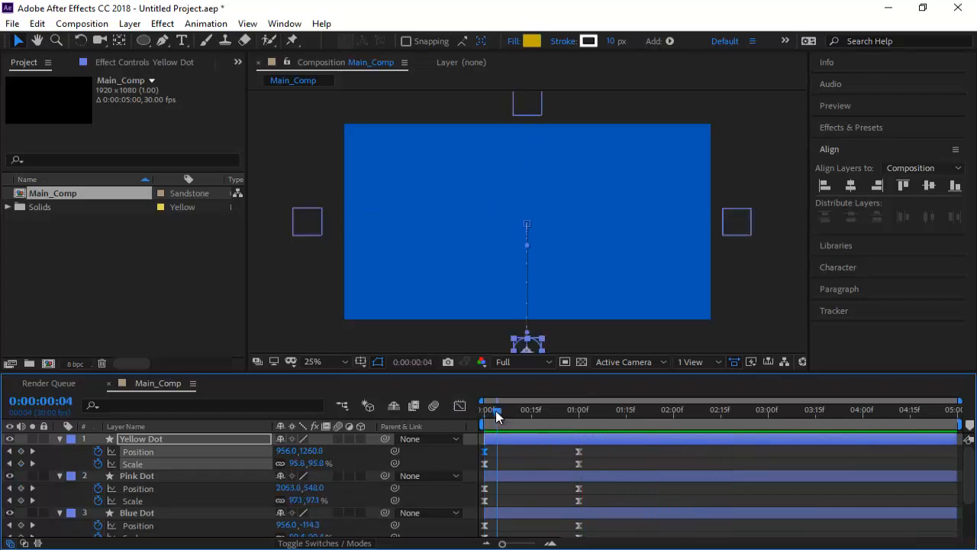
# Move the end Position and Scale keyframes of all four dots from 1 s to 2 s and preview the animation
pyautogui.moveTo(480, 412); pyautogui.dragTo(650, 471)
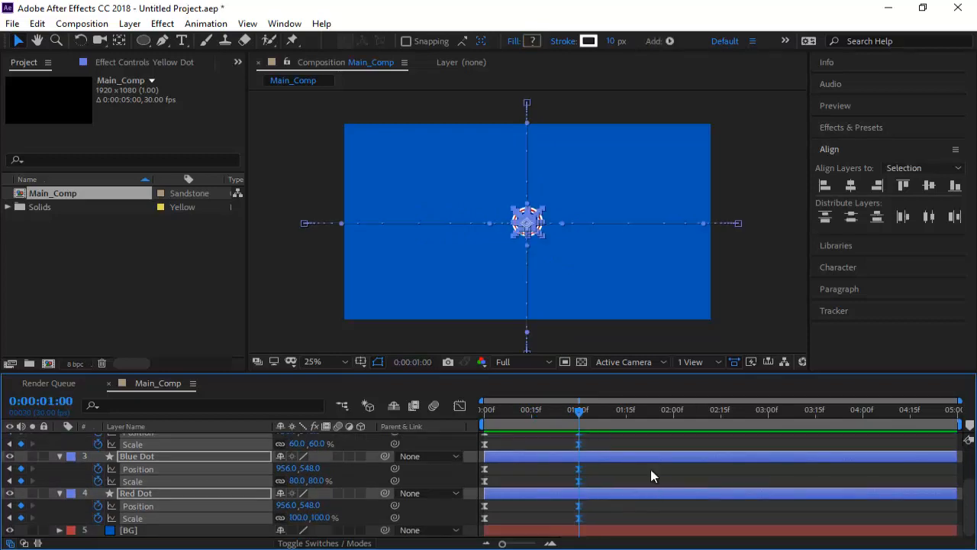
pyautogui.click(673, 415)
pyautogui.moveTo(582, 449); pyautogui.dragTo(675, 464)
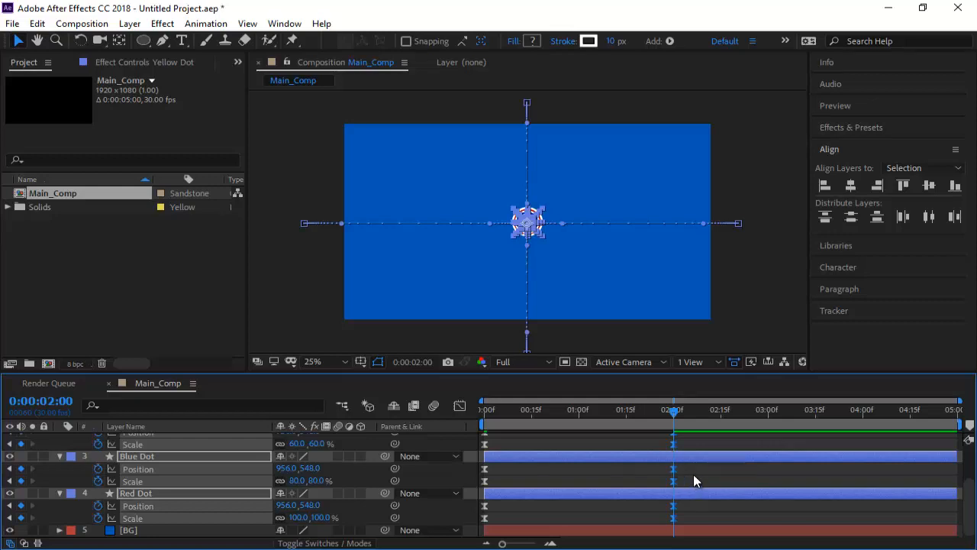
pyautogui.click(694, 475)
pyautogui.press('space')
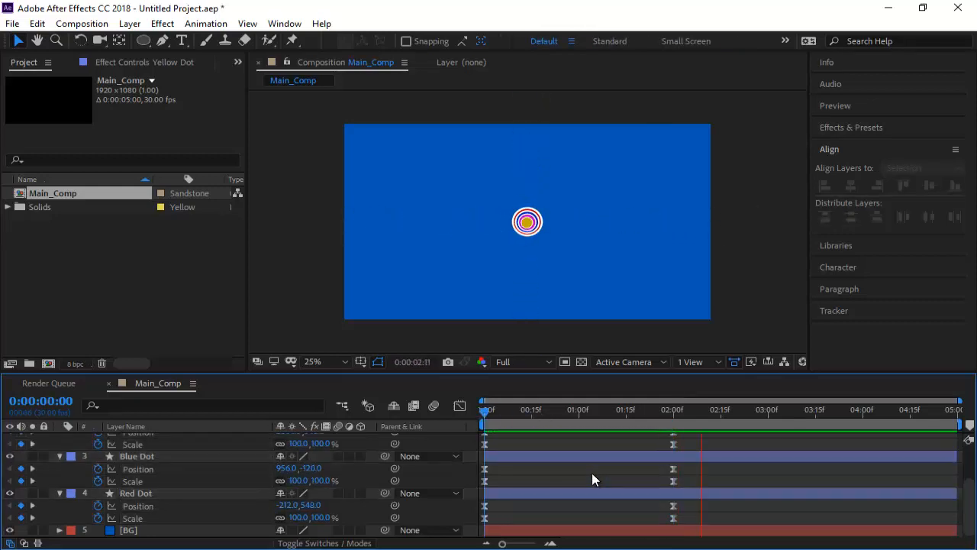
pyautogui.press('space')
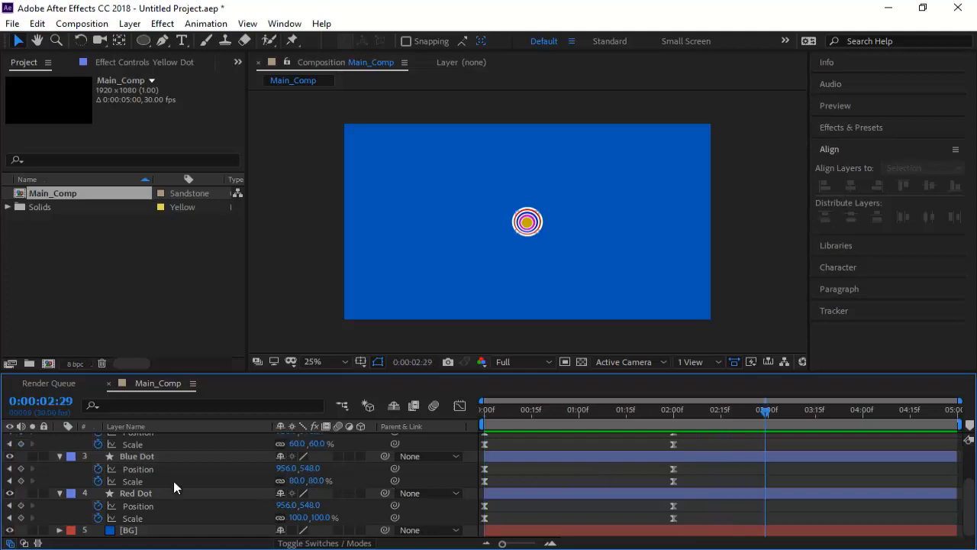
# Collapse the layer properties and enable motion blur for the composition and all four dot layers
pyautogui.scroll(3, 173, 481)
pyautogui.press('u')
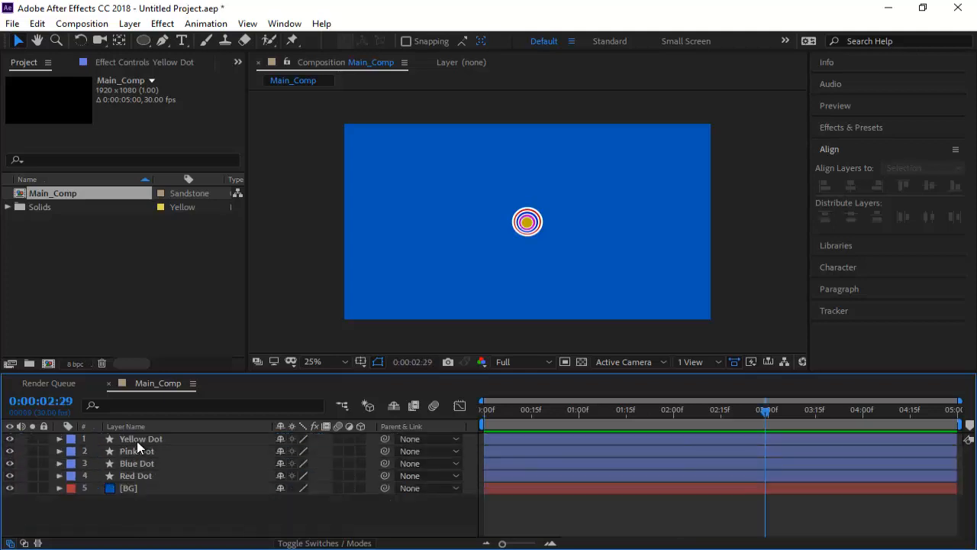
pyautogui.click(433, 406)
pyautogui.moveTo(338, 438); pyautogui.dragTo(338, 476)
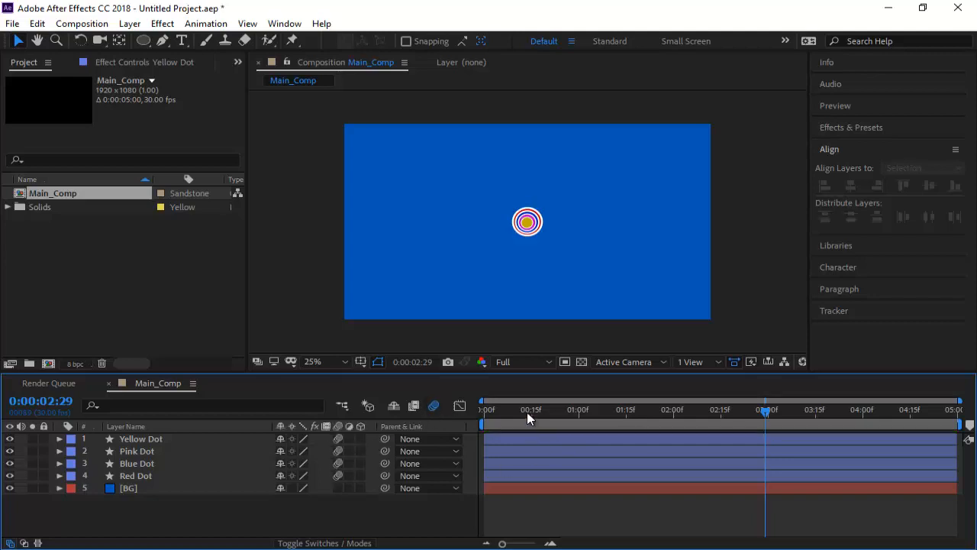
# Play the composition from the start and scrub up to about 2 s to inspect the motion blur
pyautogui.moveTo(527, 411); pyautogui.dragTo(482, 411)
pyautogui.press('space')
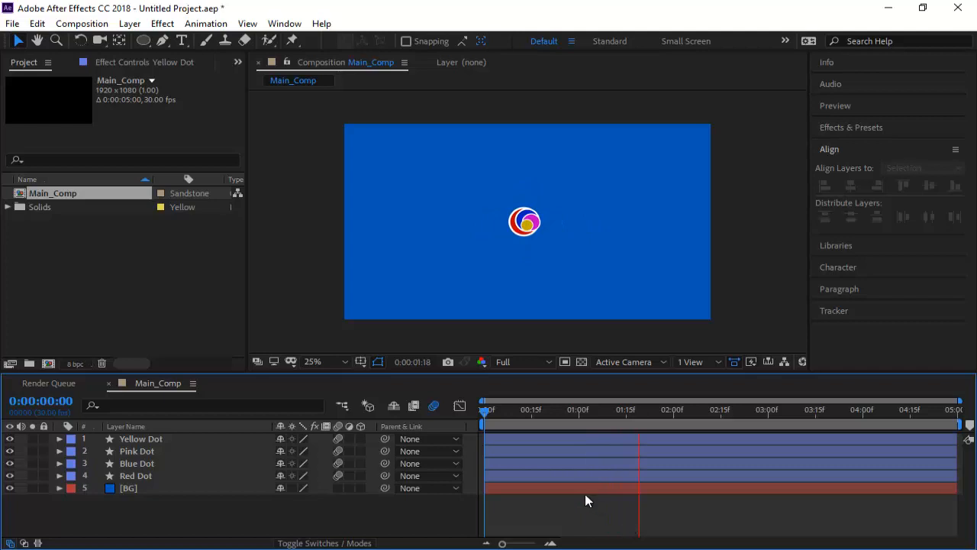
pyautogui.click(506, 416)
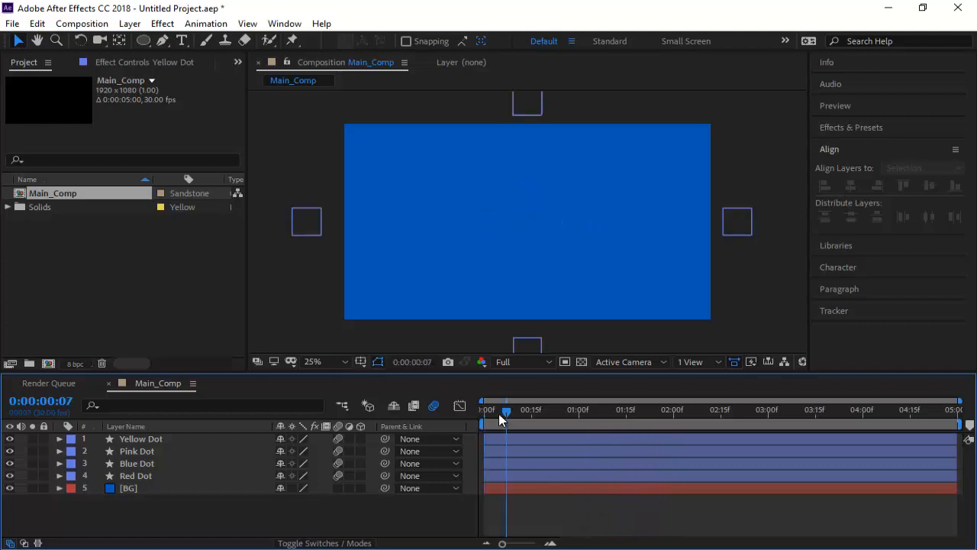
pyautogui.moveTo(503, 412); pyautogui.dragTo(665, 450)
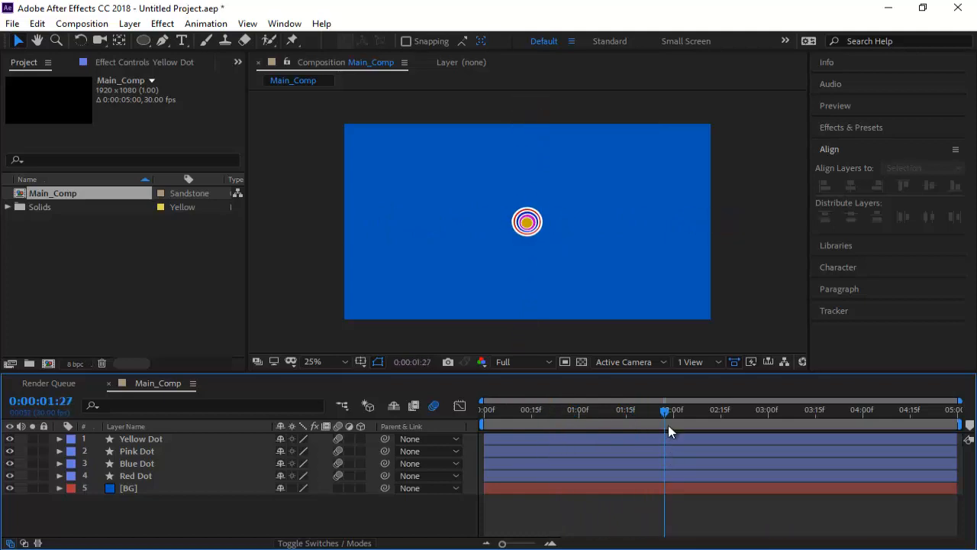
pyautogui.moveTo(665, 411)
pyautogui.mouseDown()
pyautogui.moveTo(650, 421)
pyautogui.moveTo(669, 425)
pyautogui.mouseUp()
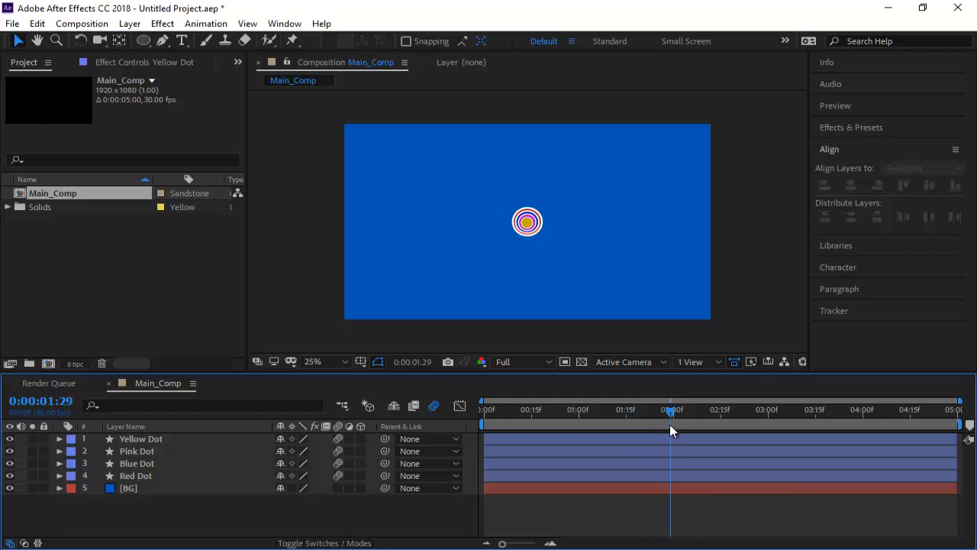
# Add a new adjustment layer above the dot layers
pyautogui.click(847, 132)
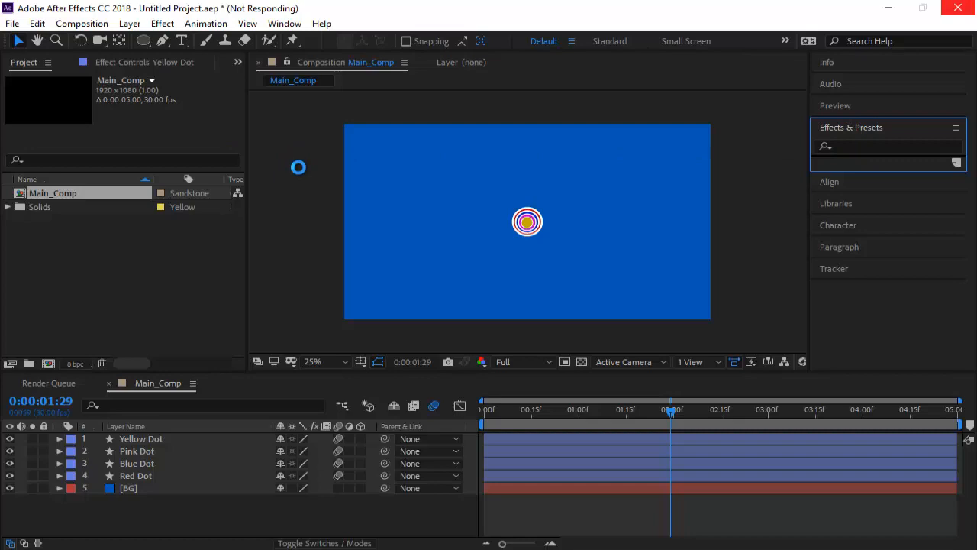
pyautogui.click(161, 27)
pyautogui.click(146, 25)
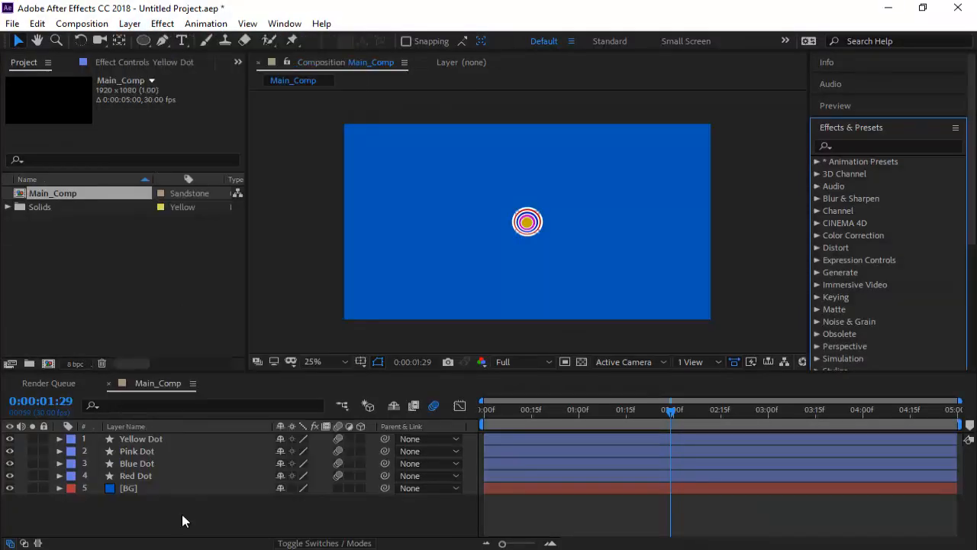
pyautogui.click(130, 23)
pyautogui.moveTo(153, 43)
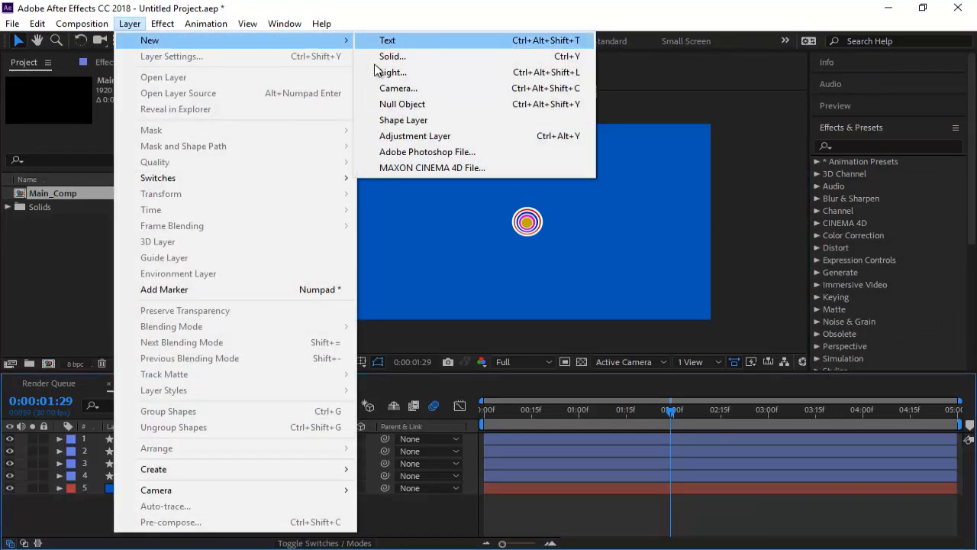
pyautogui.click(408, 135)
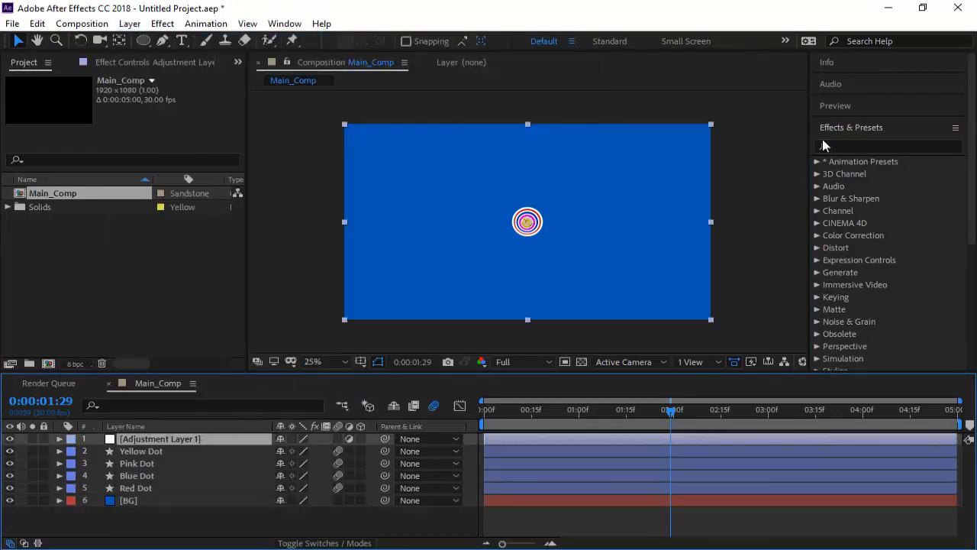
# Find the CC Radial Fast Blur effect, apply it to the adjustment layer and set its Amount to 20
pyautogui.click(847, 146)
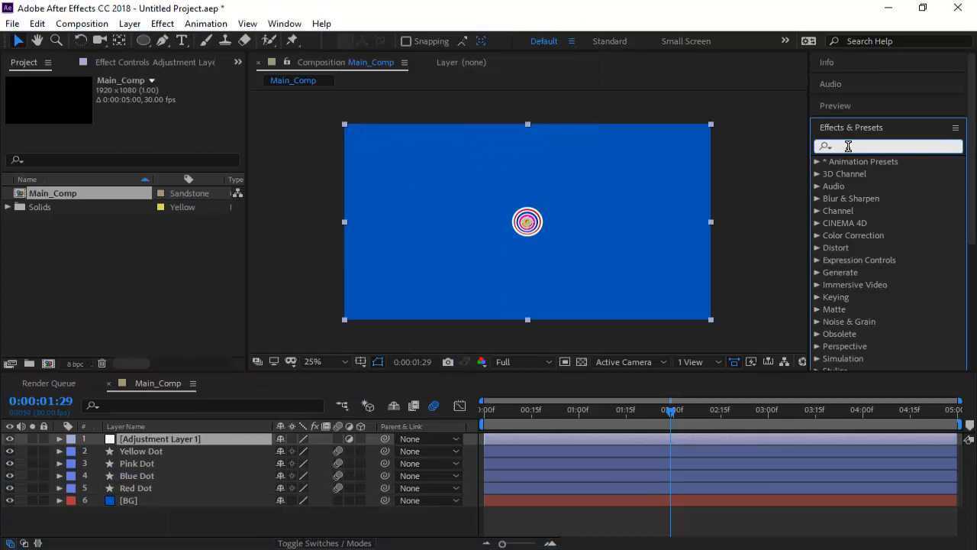
pyautogui.write('cc radial')
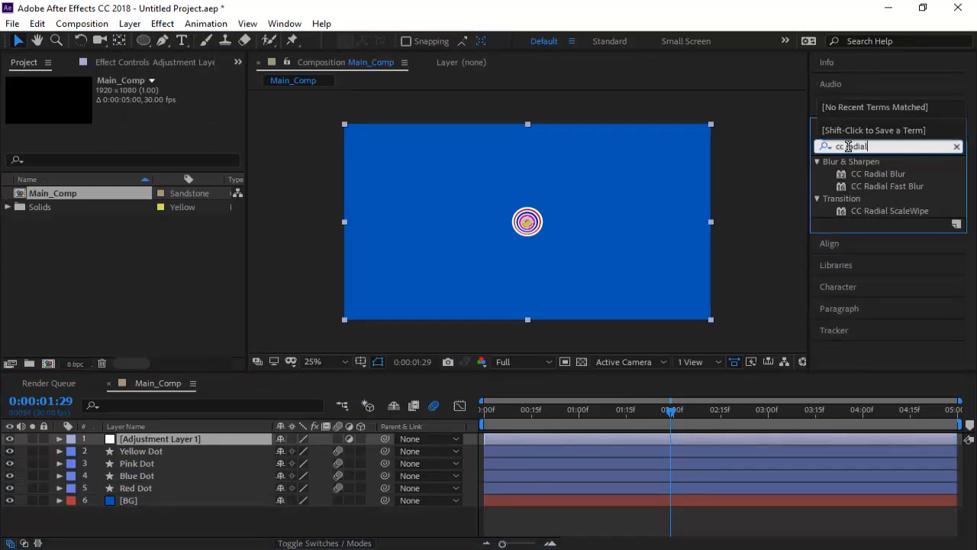
pyautogui.moveTo(882, 189); pyautogui.dragTo(221, 439)
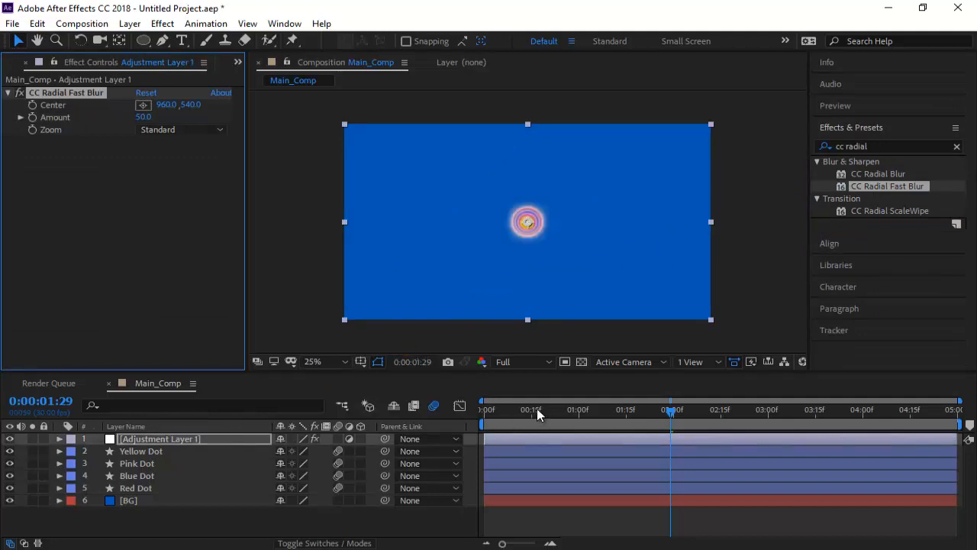
pyautogui.click(141, 117)
pyautogui.write('20')
pyautogui.press('Return')
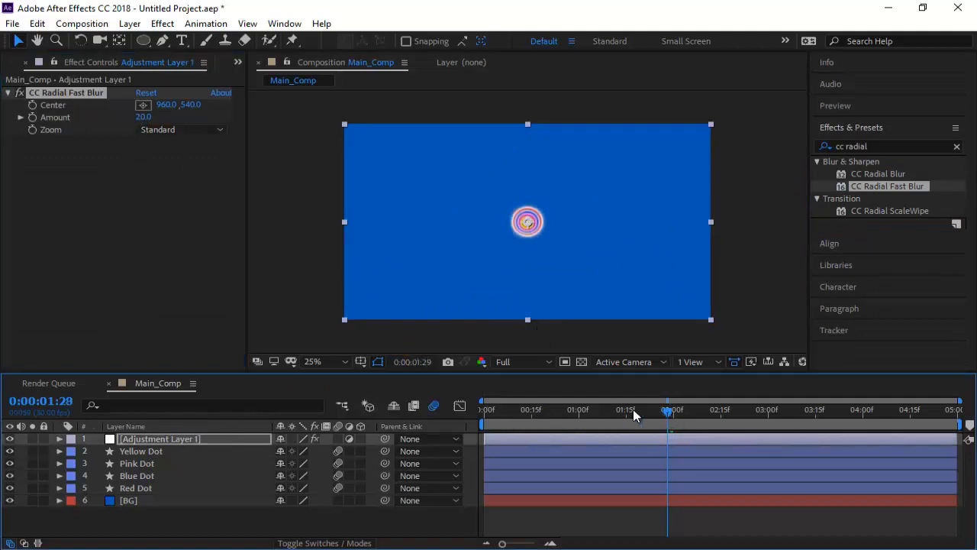
# Play the animation from 0:00:00:23 to check the radial blur on the moving dots
pyautogui.moveTo(633, 414); pyautogui.dragTo(556, 410)
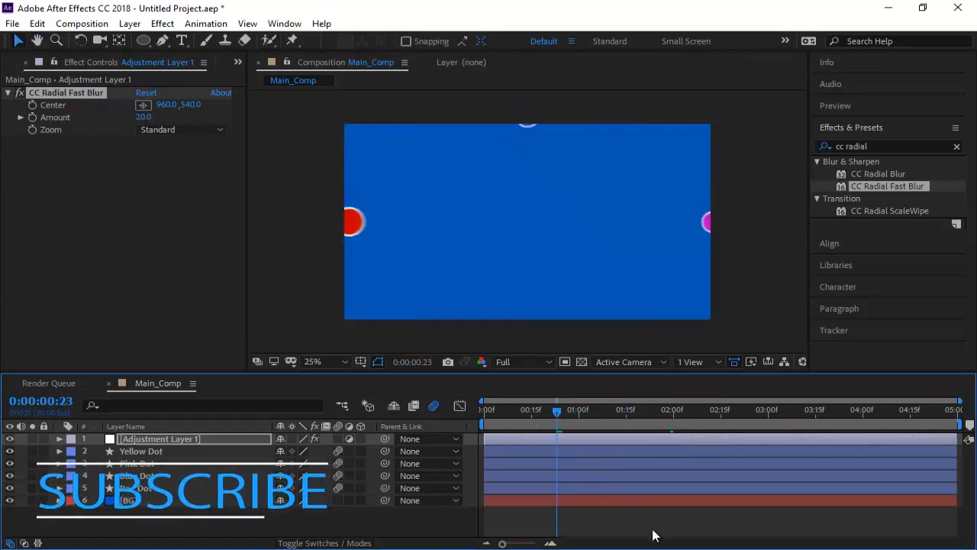
pyautogui.press('space')
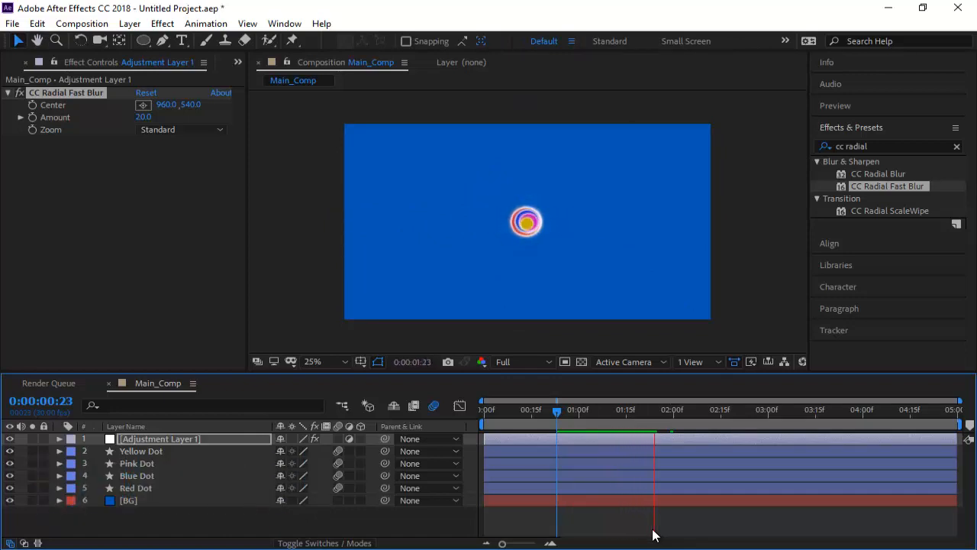
pyautogui.press('space')
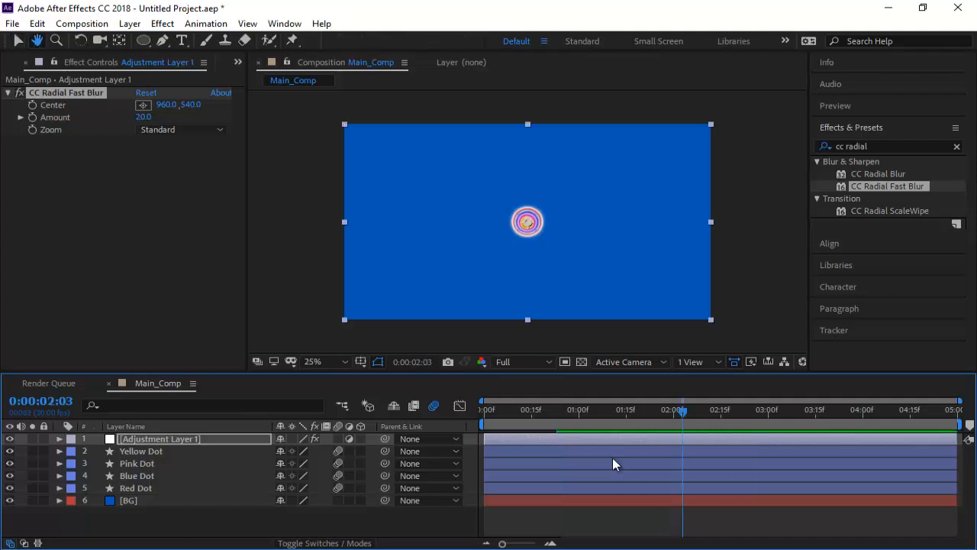
pyautogui.click(571, 522)
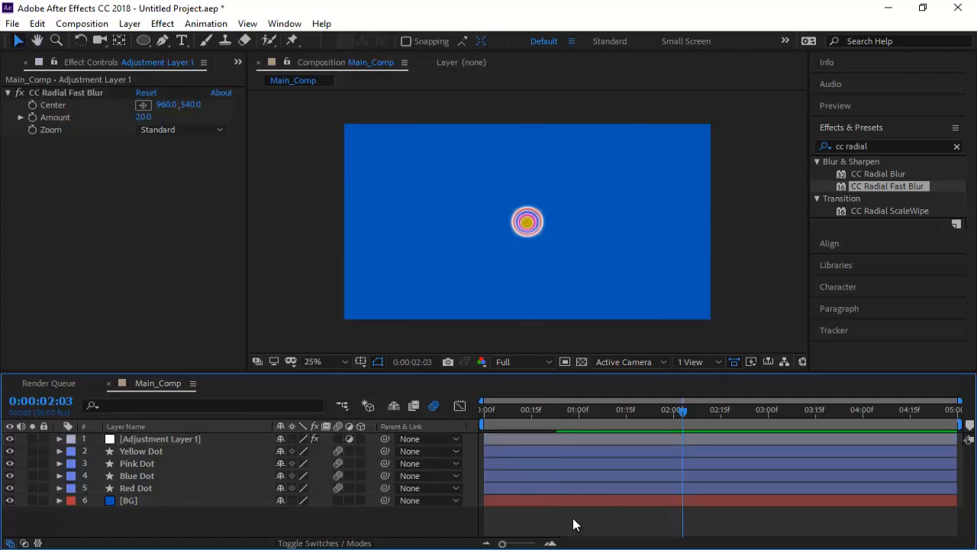
# Return to the project items and create a 1920 x 1080, 30 fps, 5-second composition named Final_Comp
pyautogui.click(23, 306)
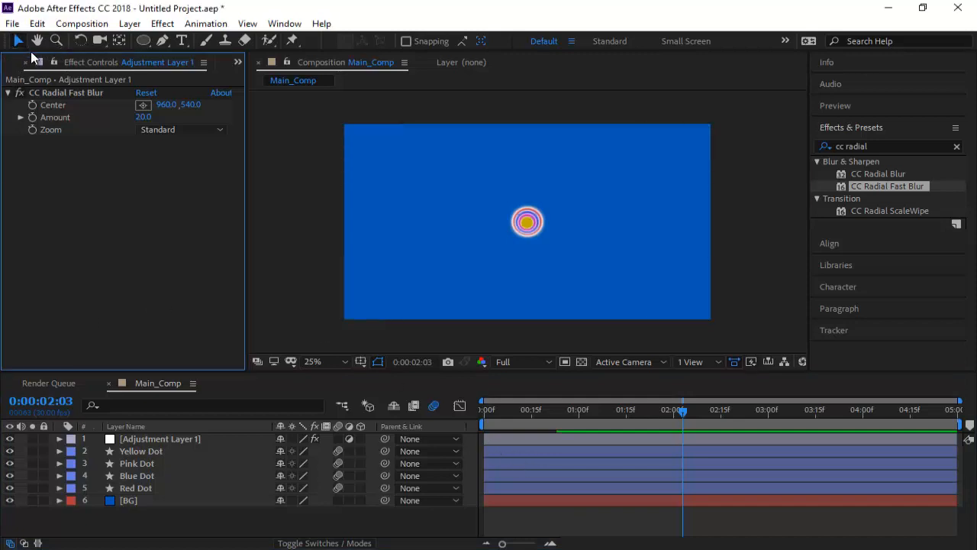
pyautogui.click(237, 62)
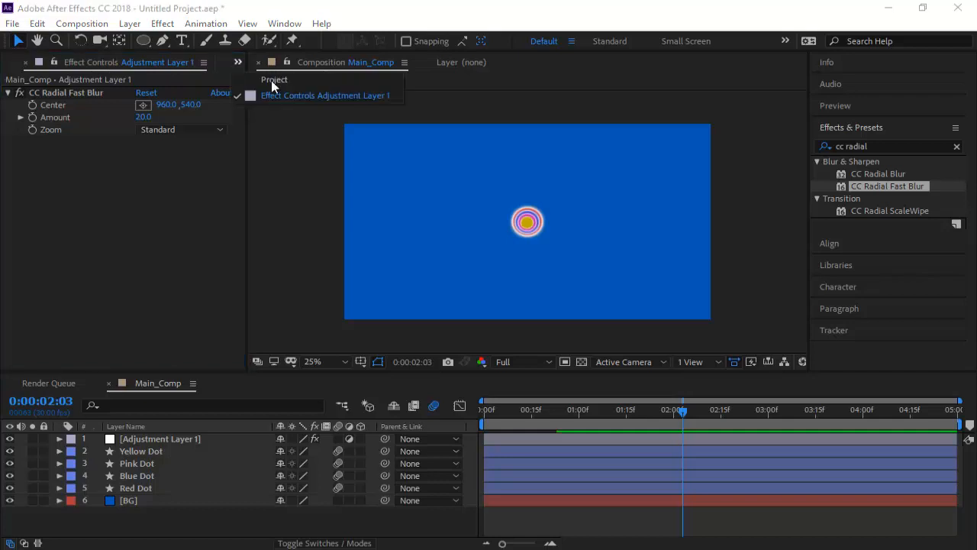
pyautogui.click(271, 80)
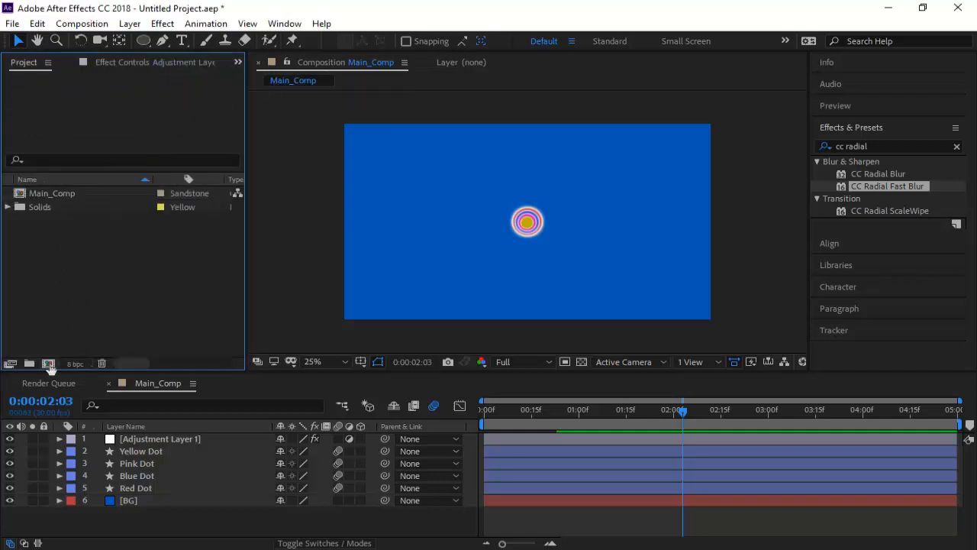
pyautogui.click(48, 364)
pyautogui.write('Final_Comp')
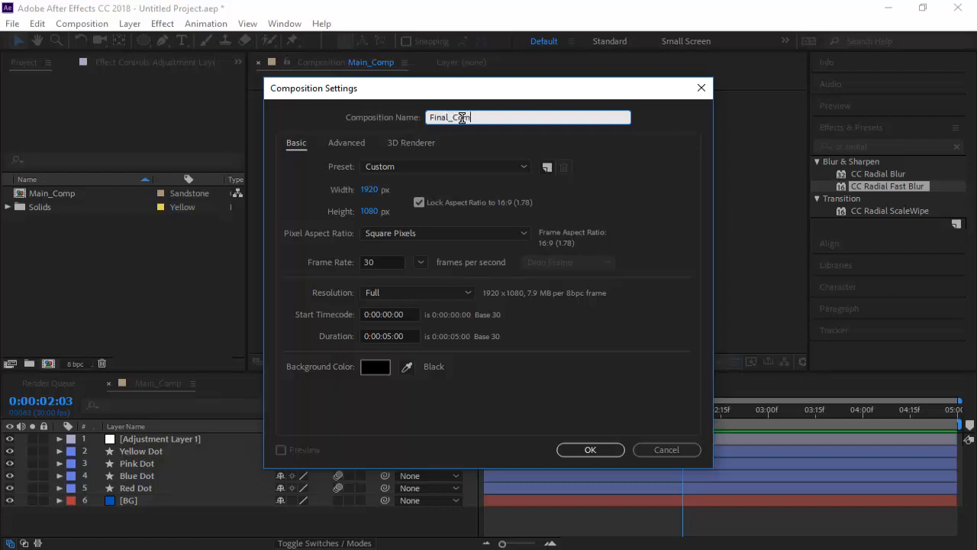
pyautogui.click(592, 451)
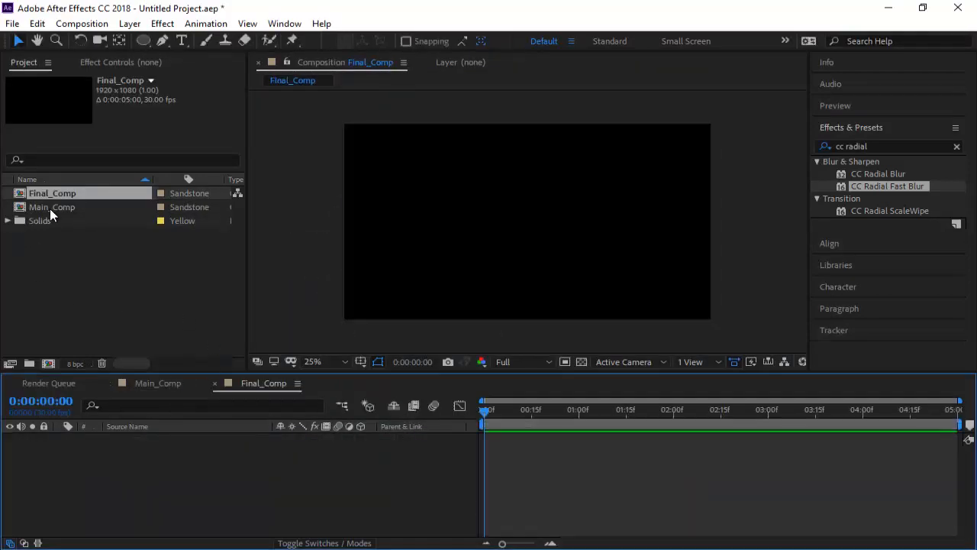
# Add Main_Comp as a layer in Final_Comp and enable time remapping on it
pyautogui.moveTo(51, 209); pyautogui.dragTo(118, 443)
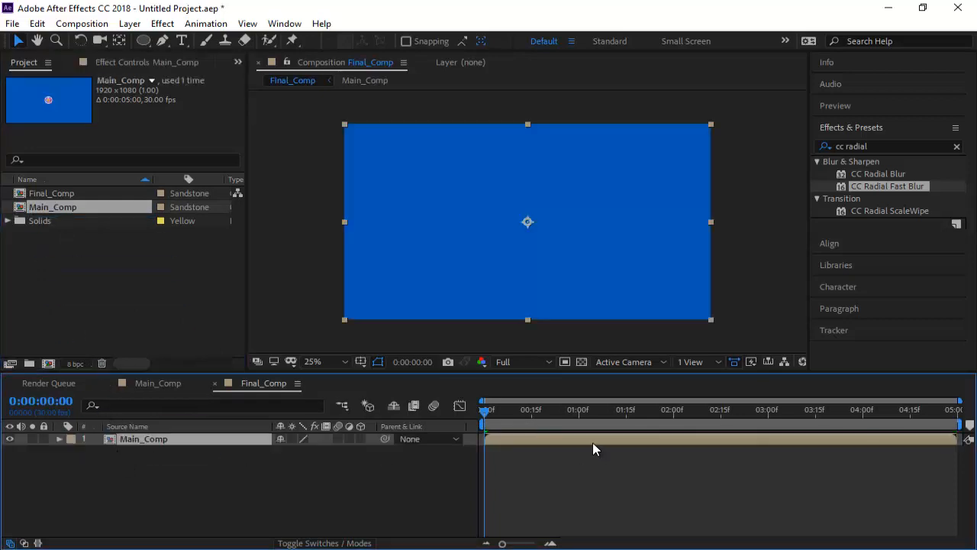
pyautogui.rightClick(594, 449)
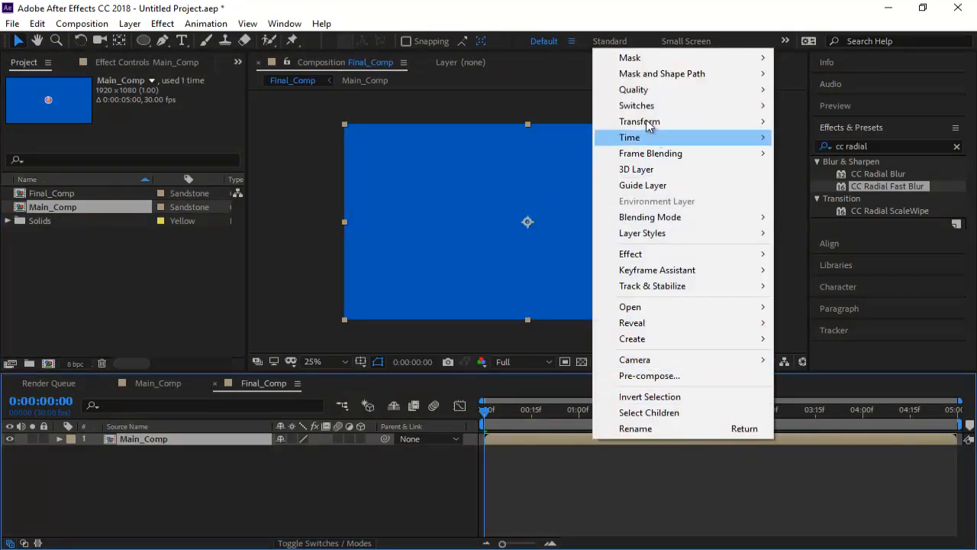
pyautogui.moveTo(639, 142)
pyautogui.click(485, 138)
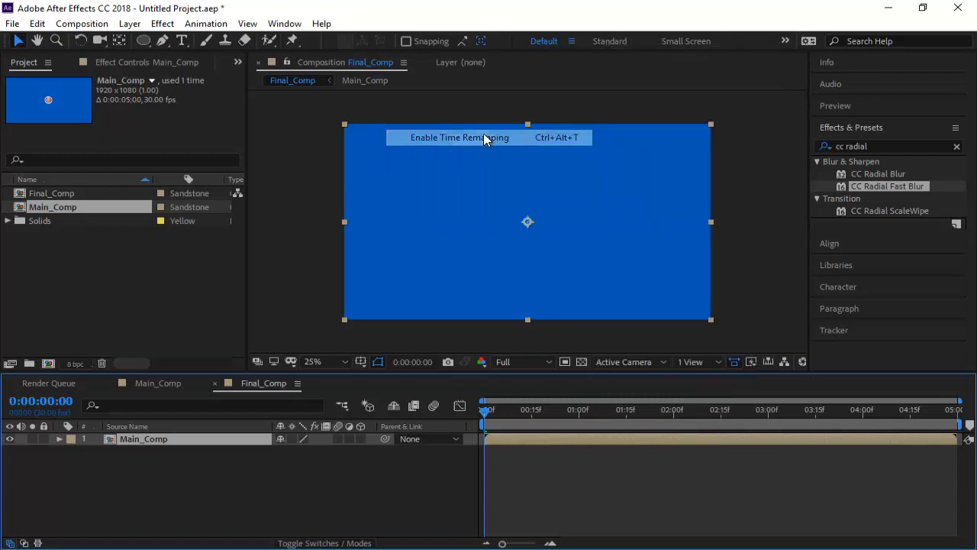
# Add Time Remap keyframes at 0:00:02:00 and 0:00:02:15 on the Main_Comp layer and delete the keyframe at its end
pyautogui.moveTo(546, 414); pyautogui.dragTo(675, 429)
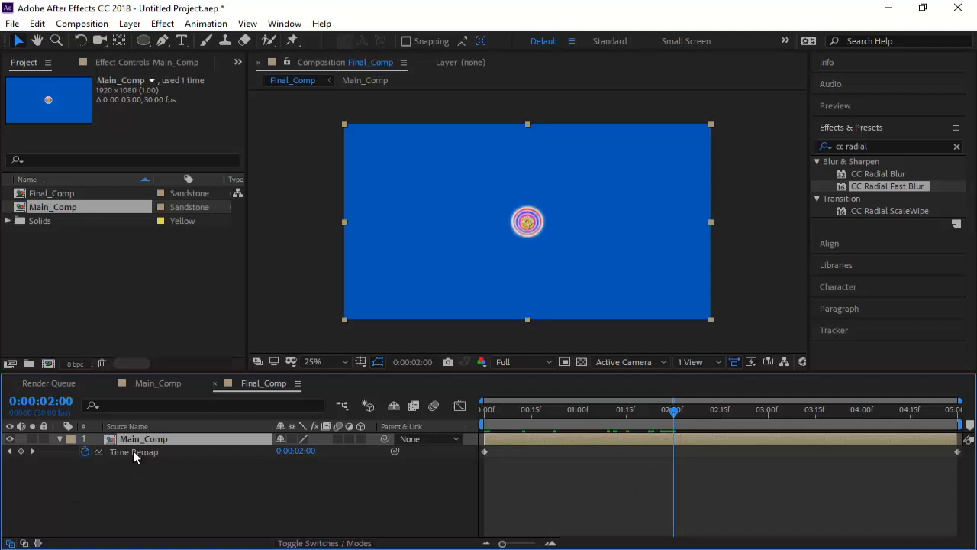
pyautogui.click(20, 451)
pyautogui.moveTo(673, 413); pyautogui.dragTo(725, 425)
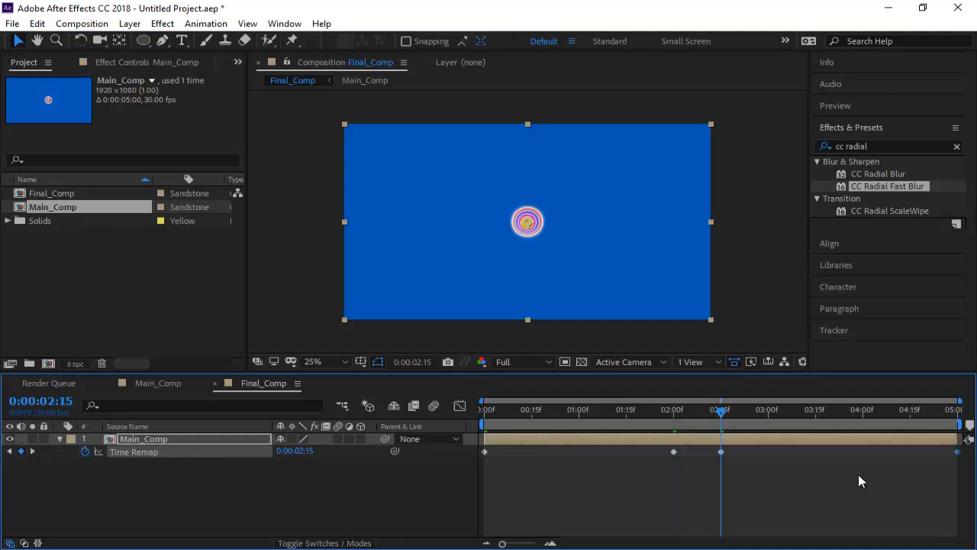
pyautogui.press('Delete')
# Copy the first Time Remap keyframe and paste it at 0:00:04:29 so the animation plays in reverse
pyautogui.click(485, 452)
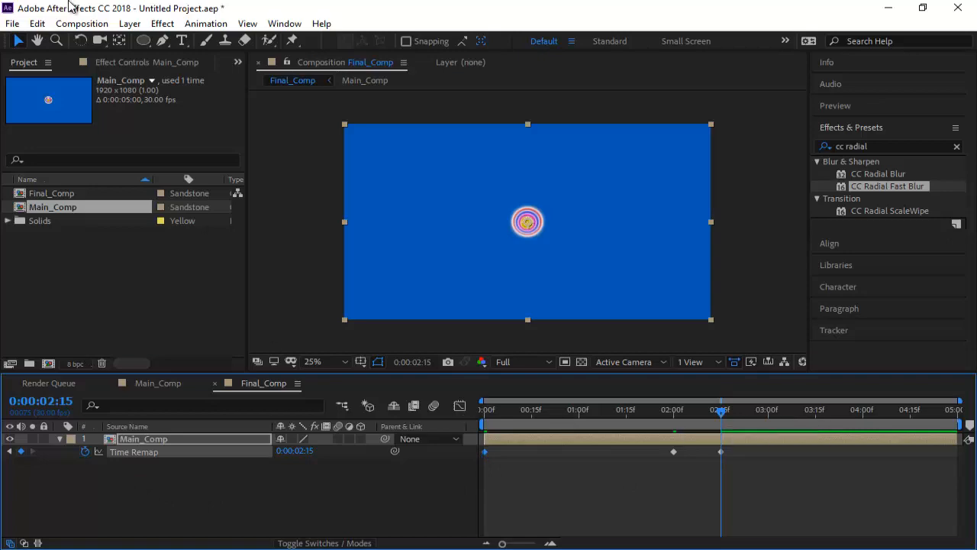
pyautogui.click(36, 23)
pyautogui.click(47, 41)
pyautogui.moveTo(721, 406); pyautogui.dragTo(958, 406)
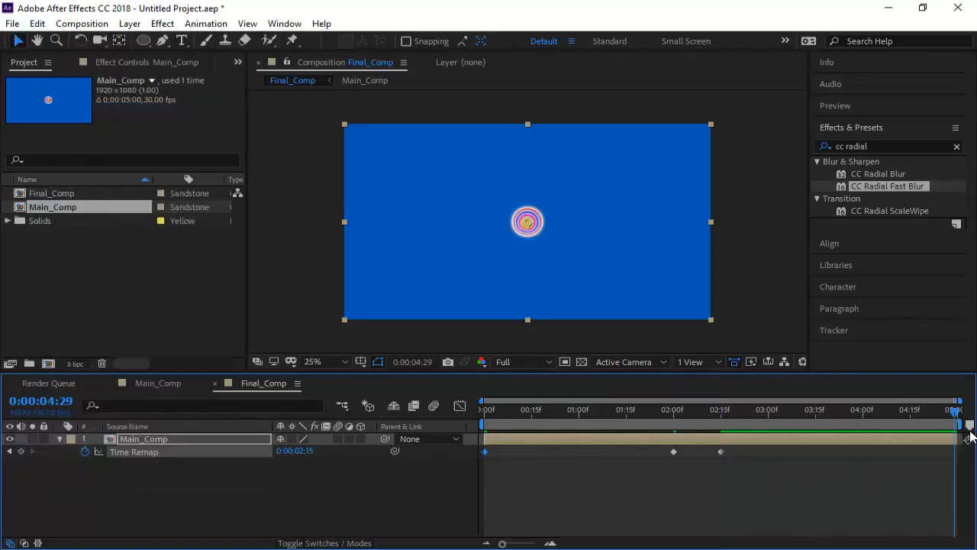
pyautogui.click(37, 23)
pyautogui.click(76, 174)
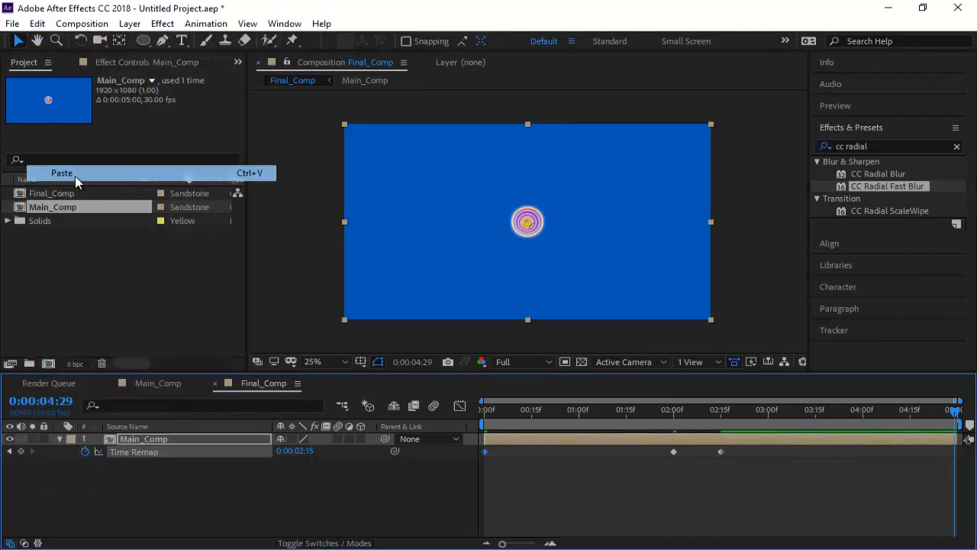
pyautogui.click(752, 446)
# Scrub Final_Comp from about 1:20 to 0:00:04:06 to check the hold and the reversed dot animation
pyautogui.click(639, 418)
pyautogui.moveTo(732, 425); pyautogui.dragTo(882, 428)
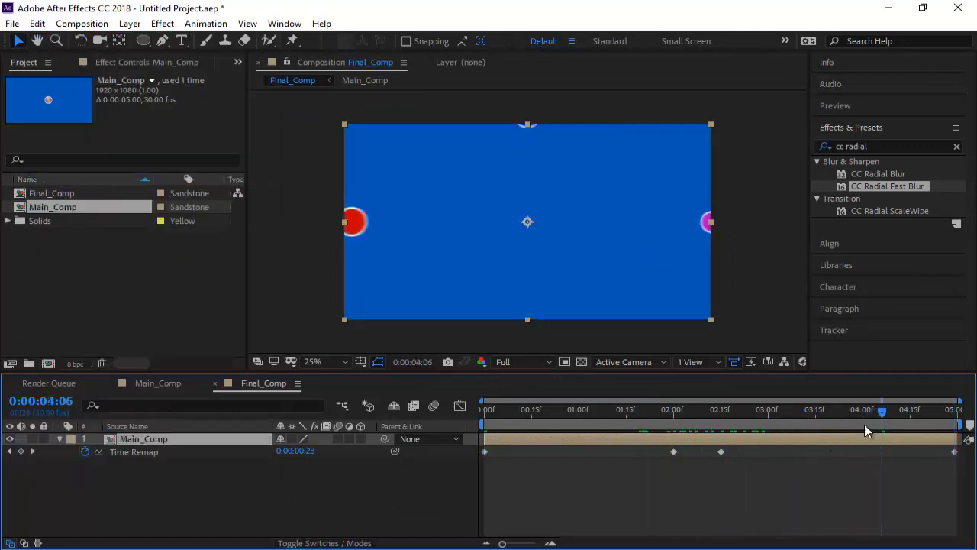
pyautogui.click(695, 503)
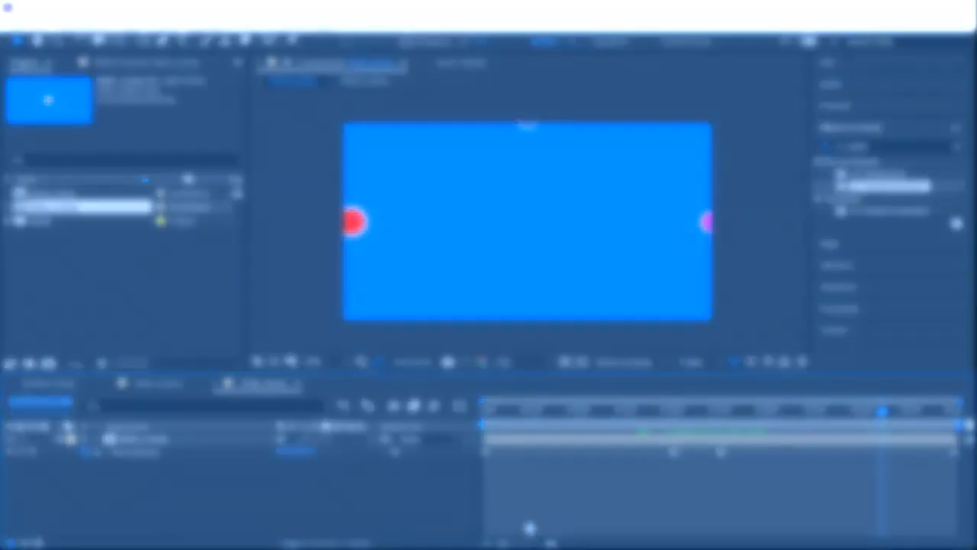